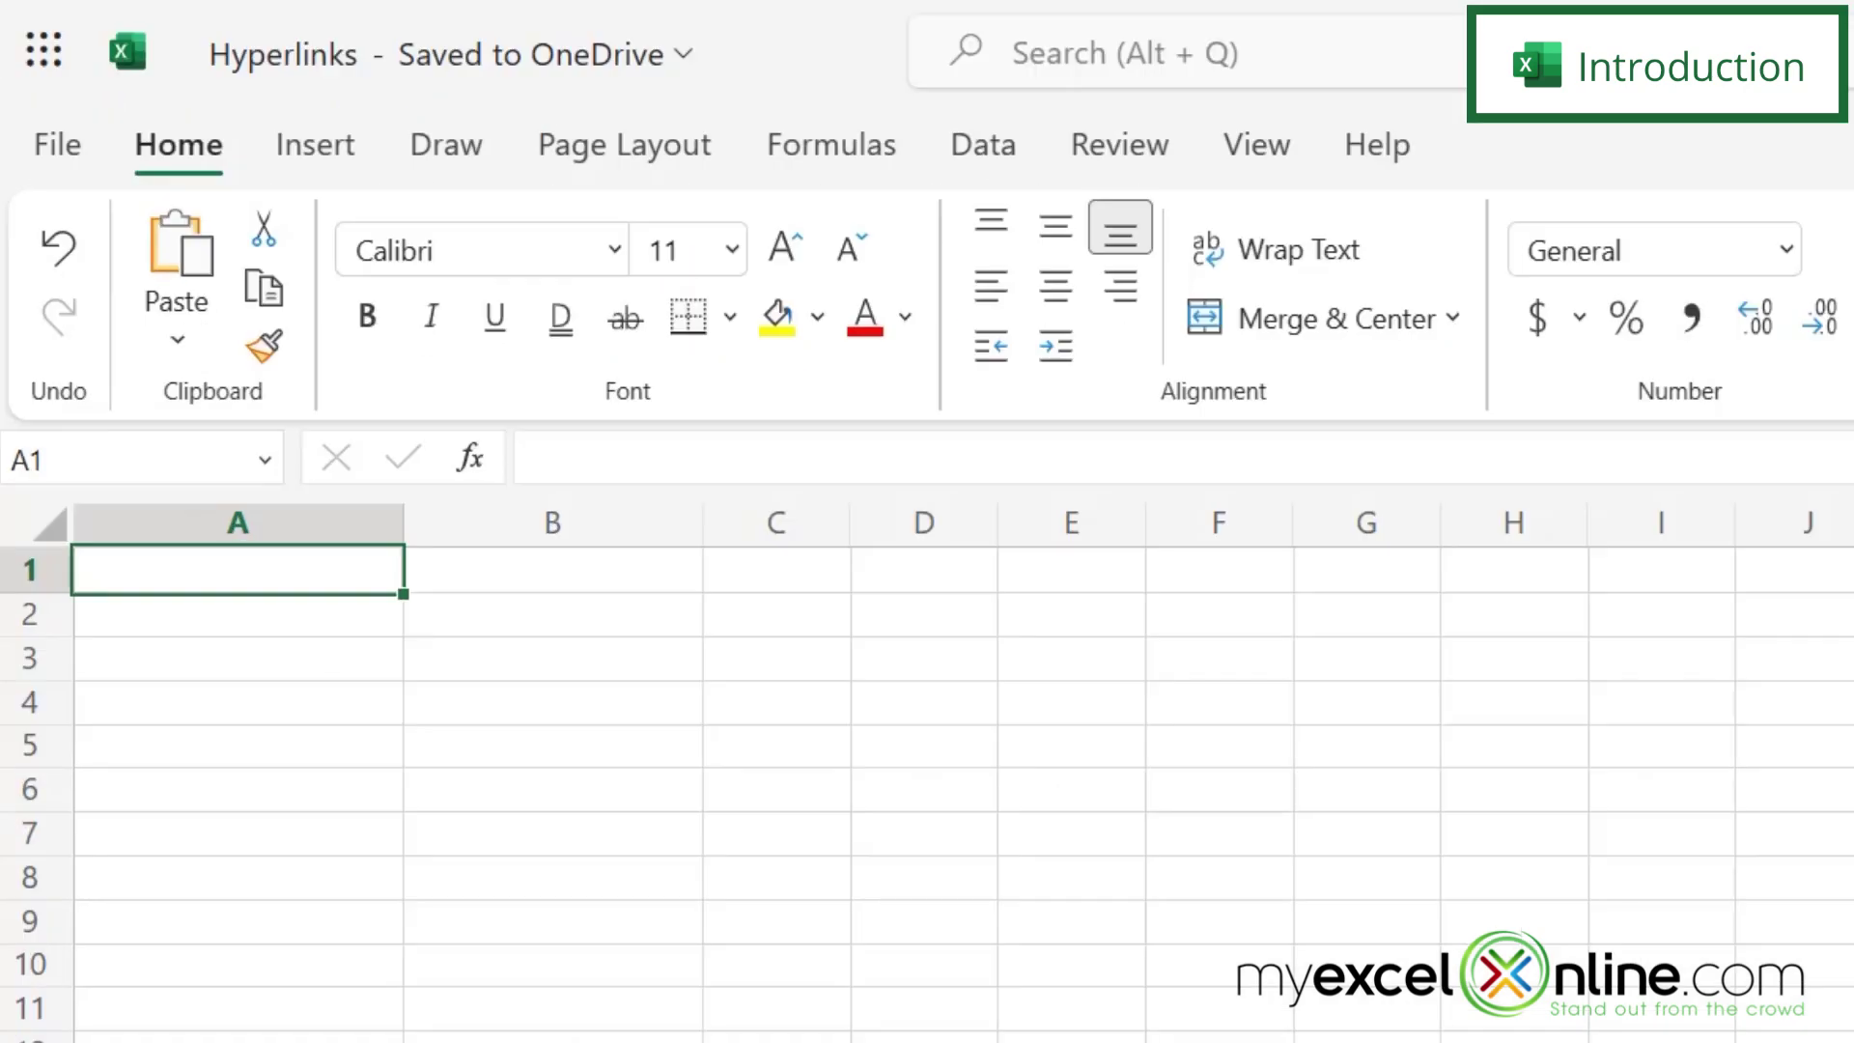
- Enter the labels Website, Email and Phone Number in cells A1, A2 and A3
text(Website)
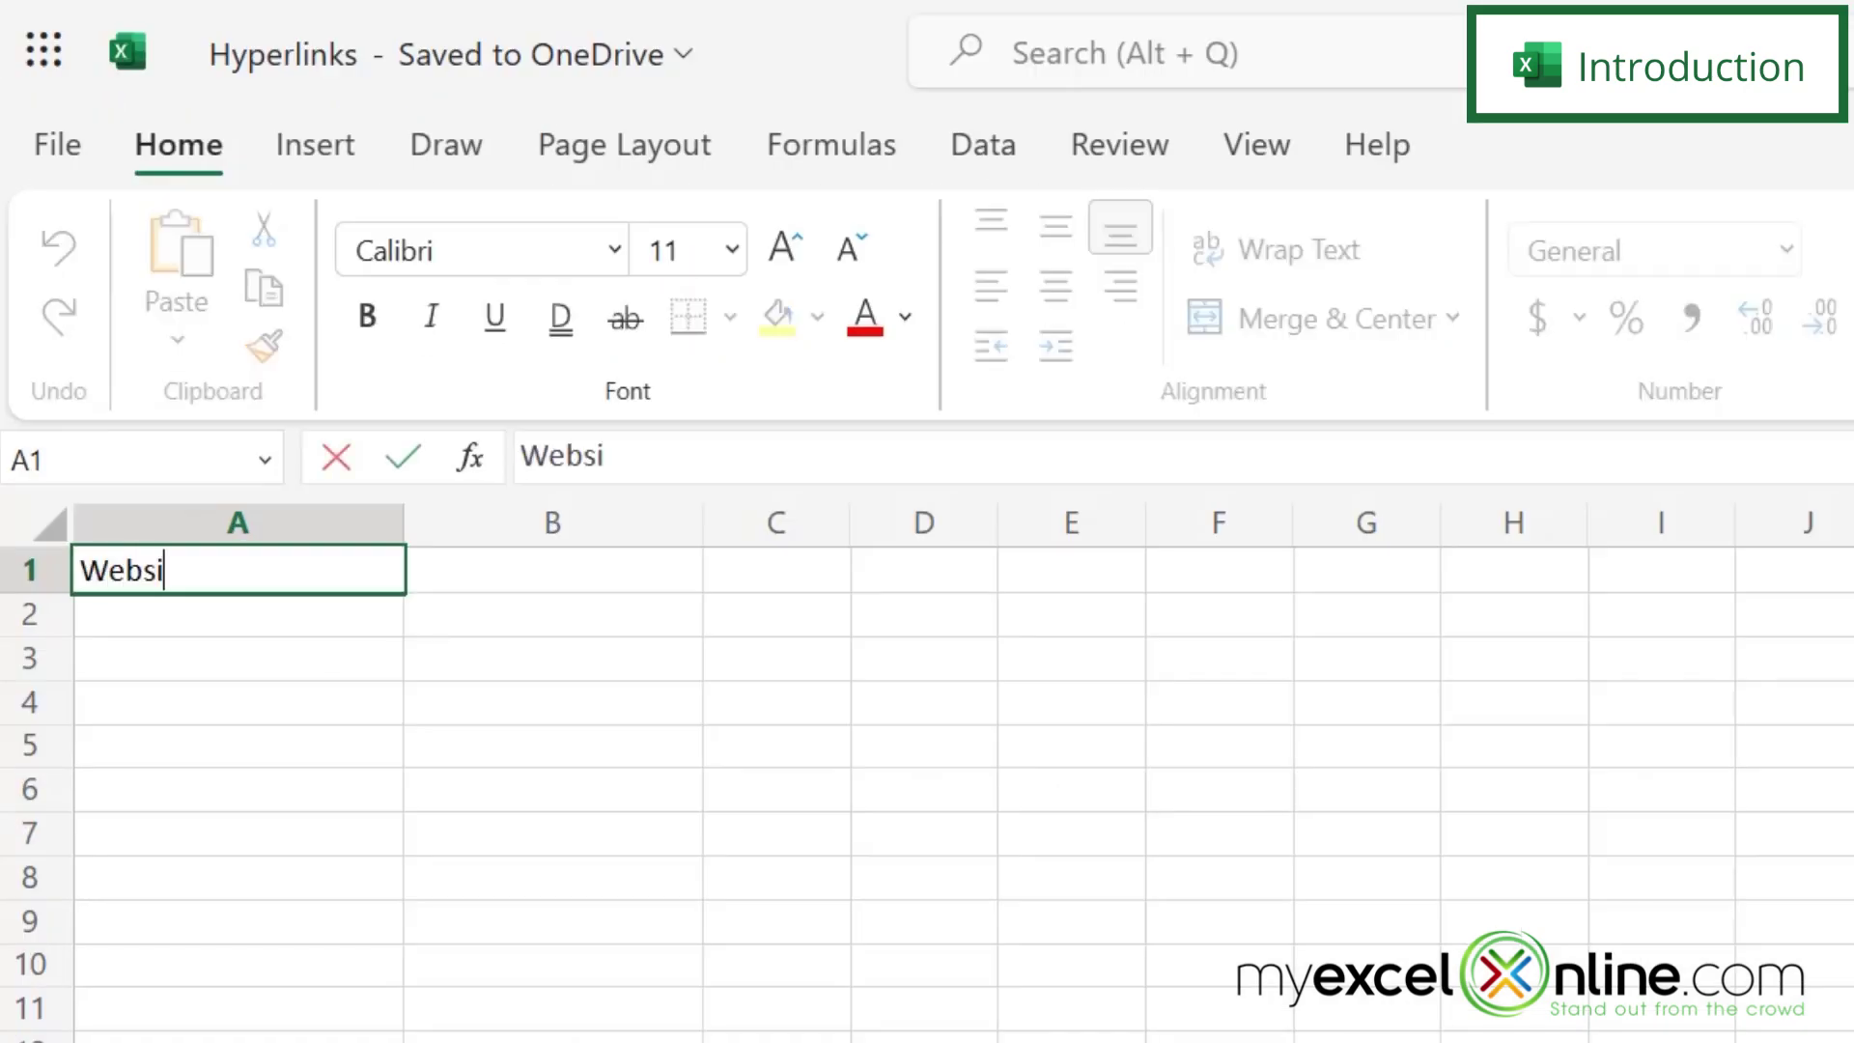
key(Return)
text(Email)
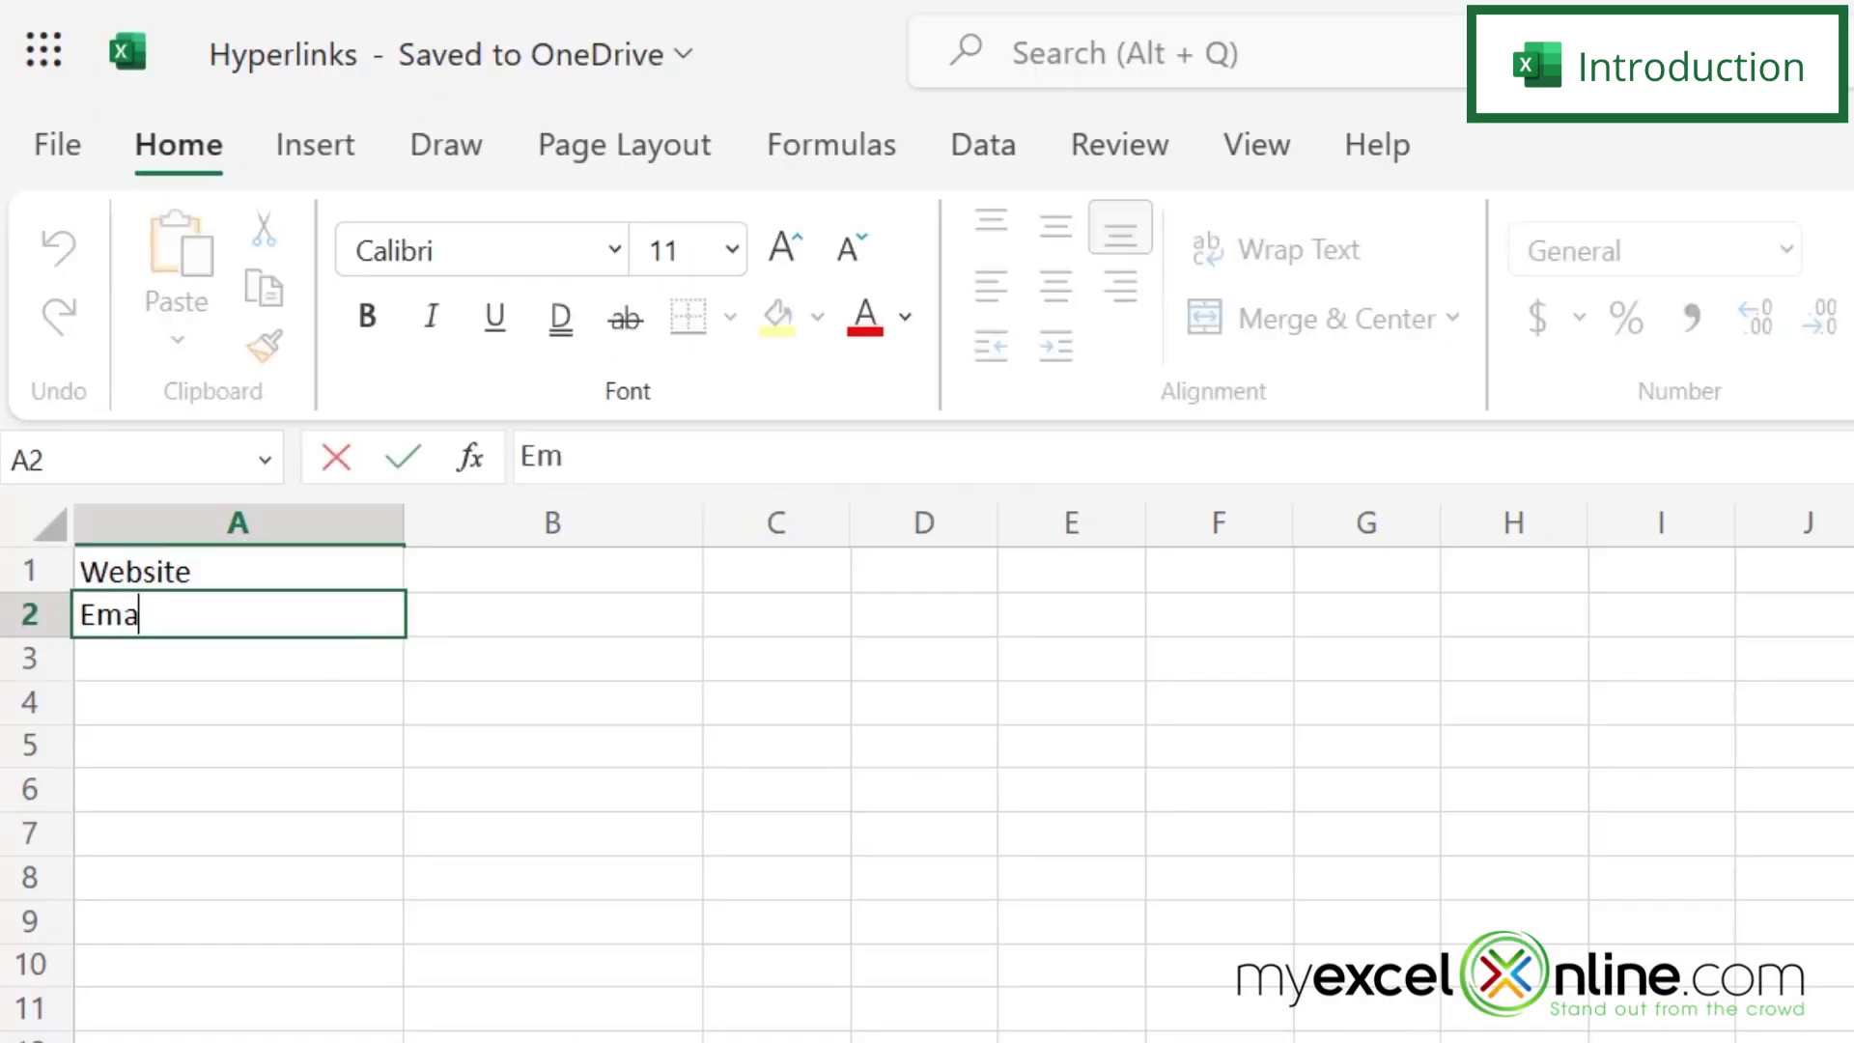
key(Return)
text(Phone)
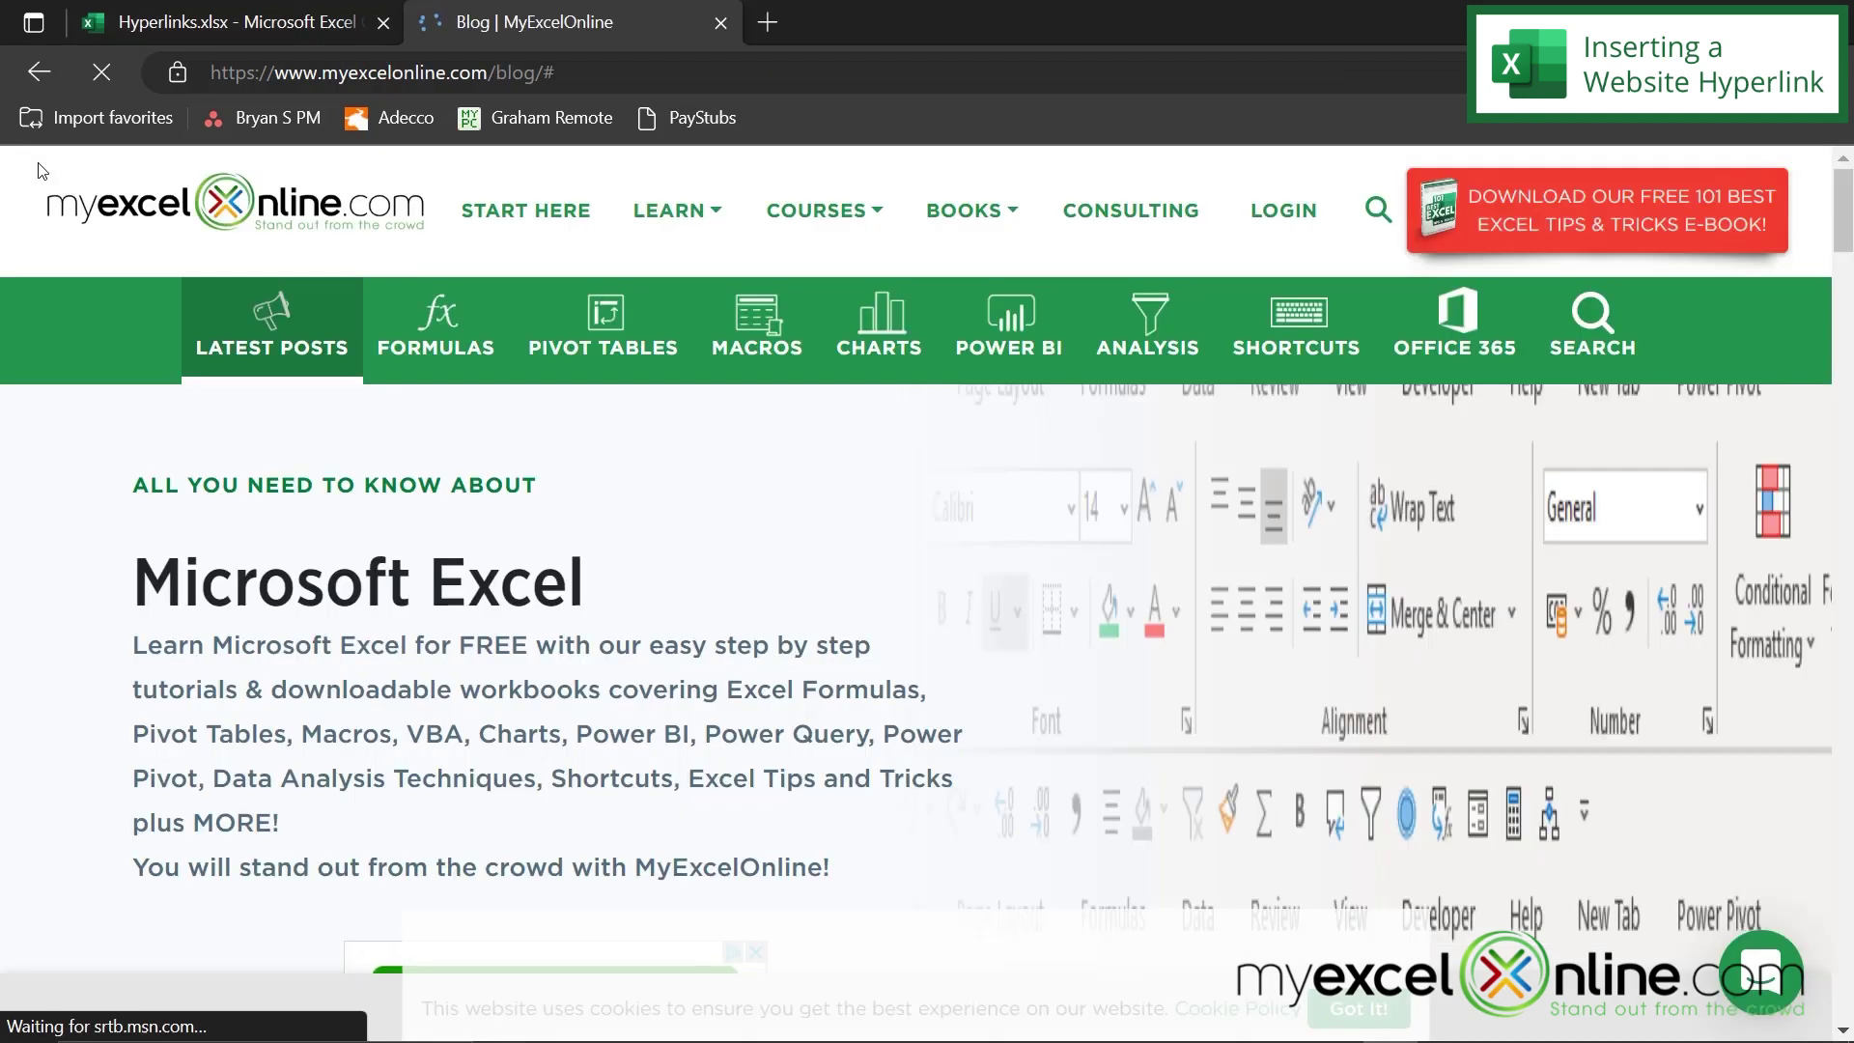
drag(580, 73, 208, 73)
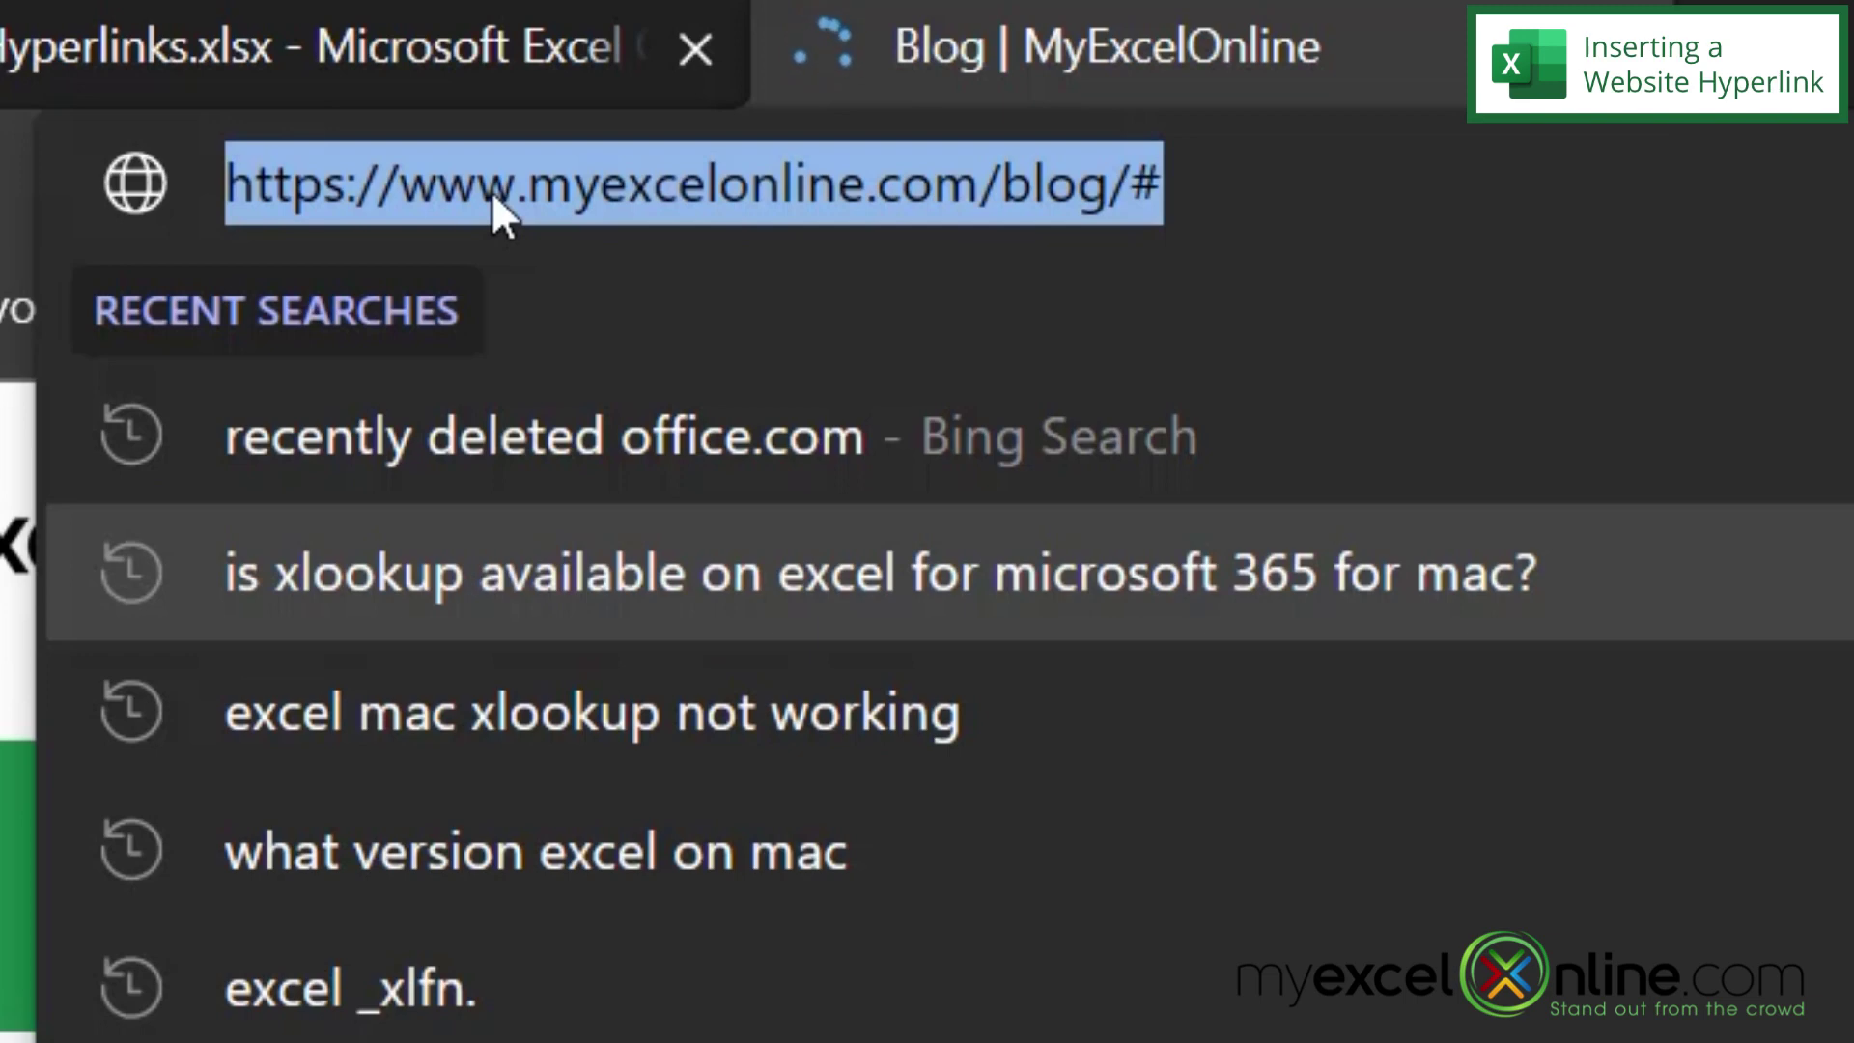
right_click(490, 189)
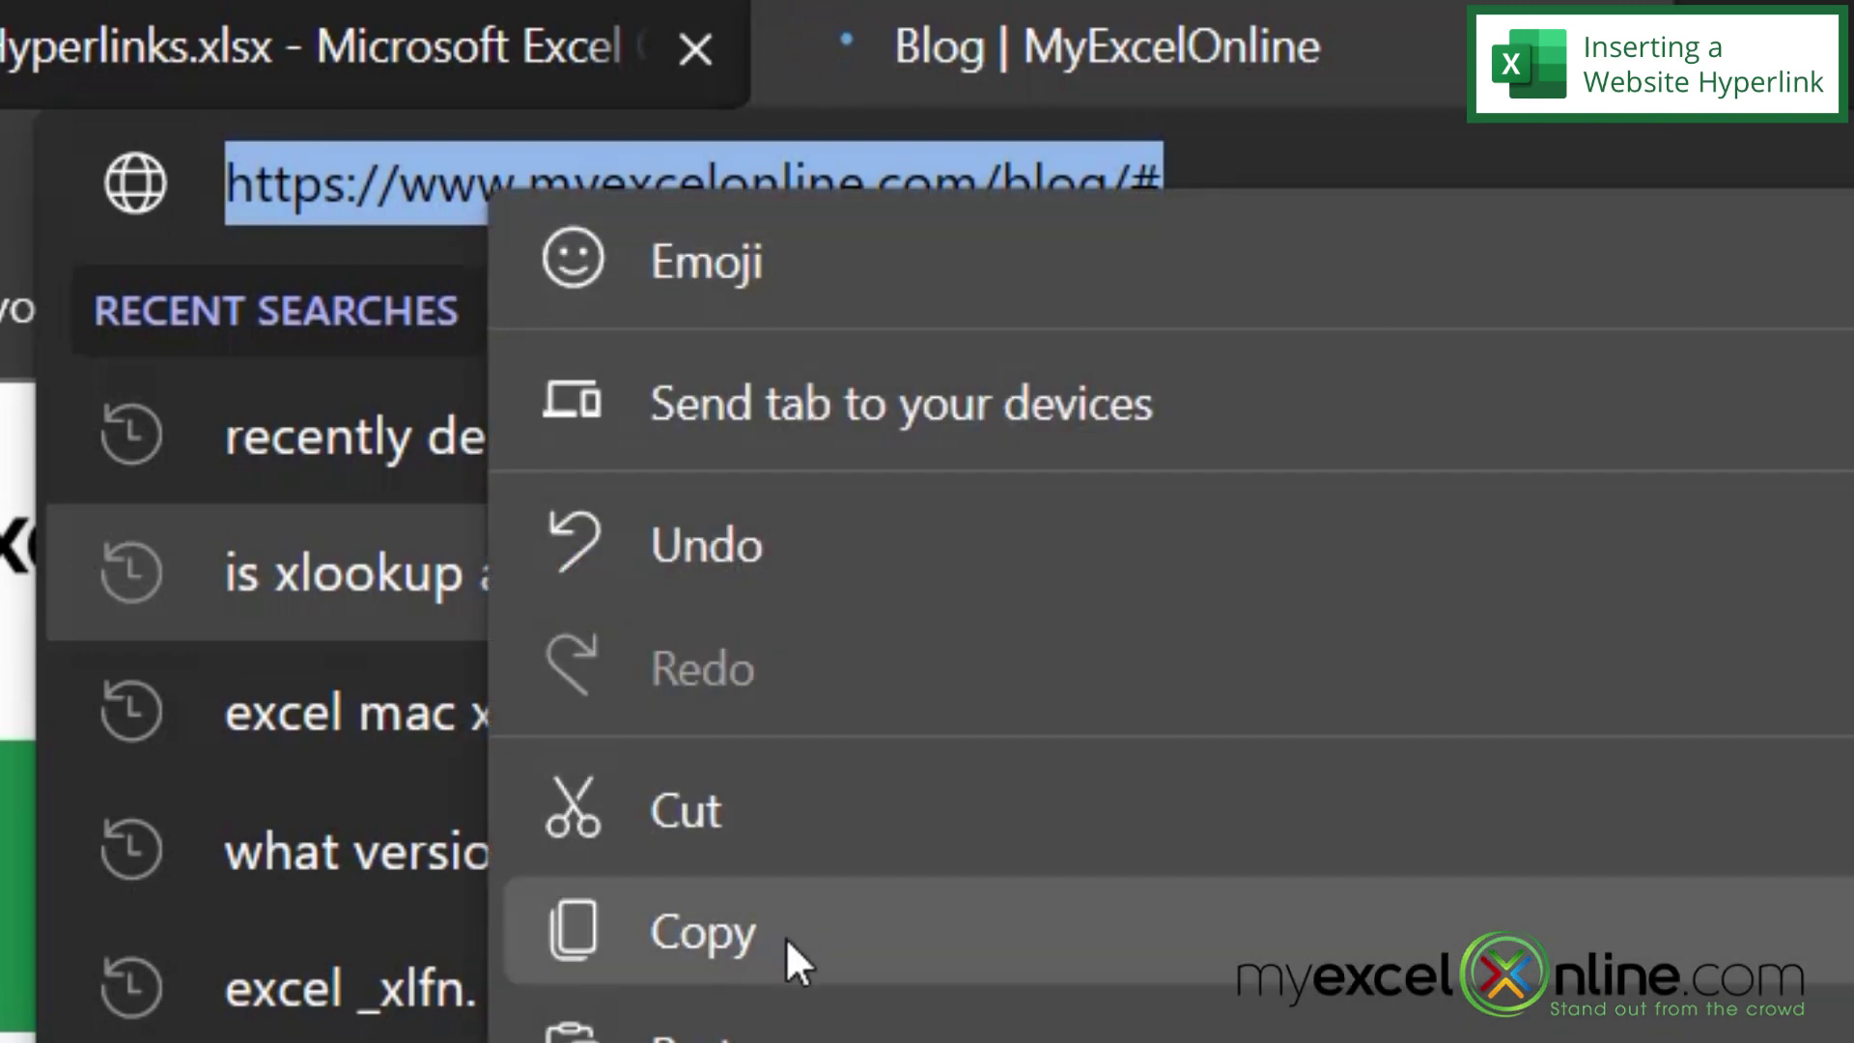
click(785, 935)
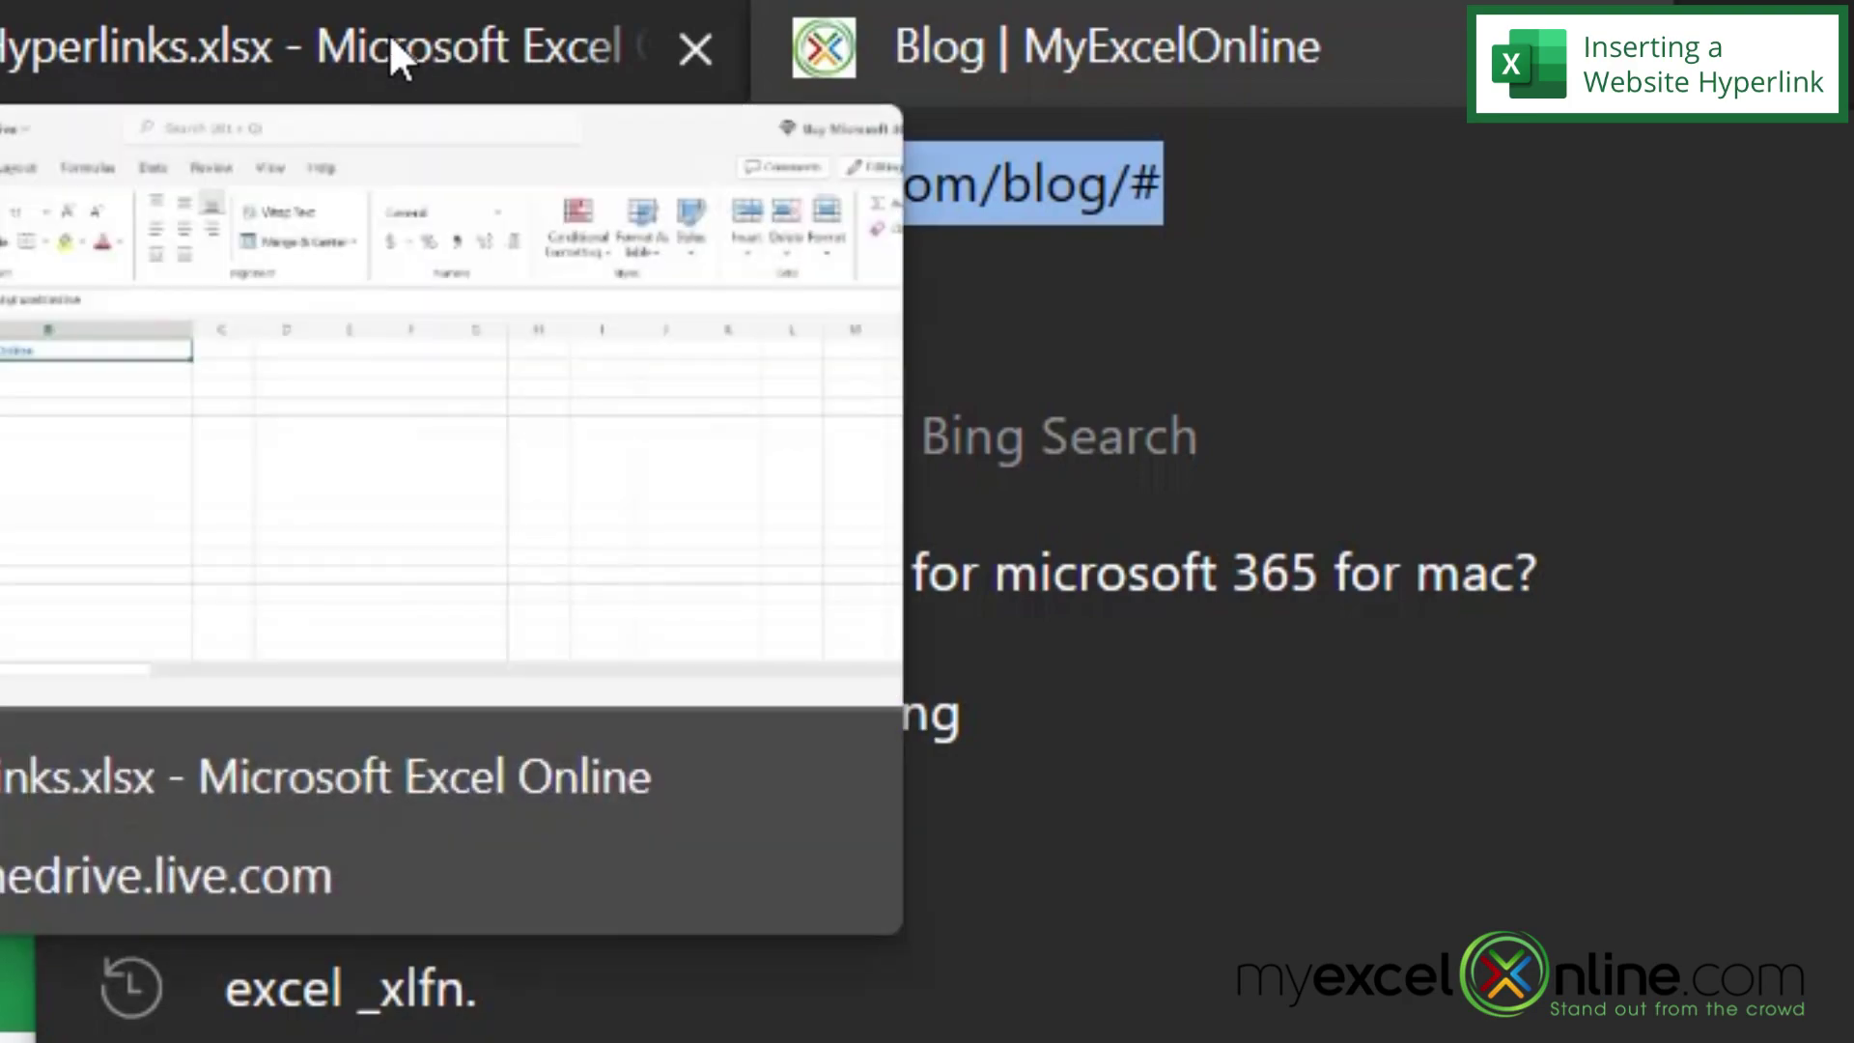
- Paste the blog address into B1 as a link, widen column B, and test the link
click(388, 33)
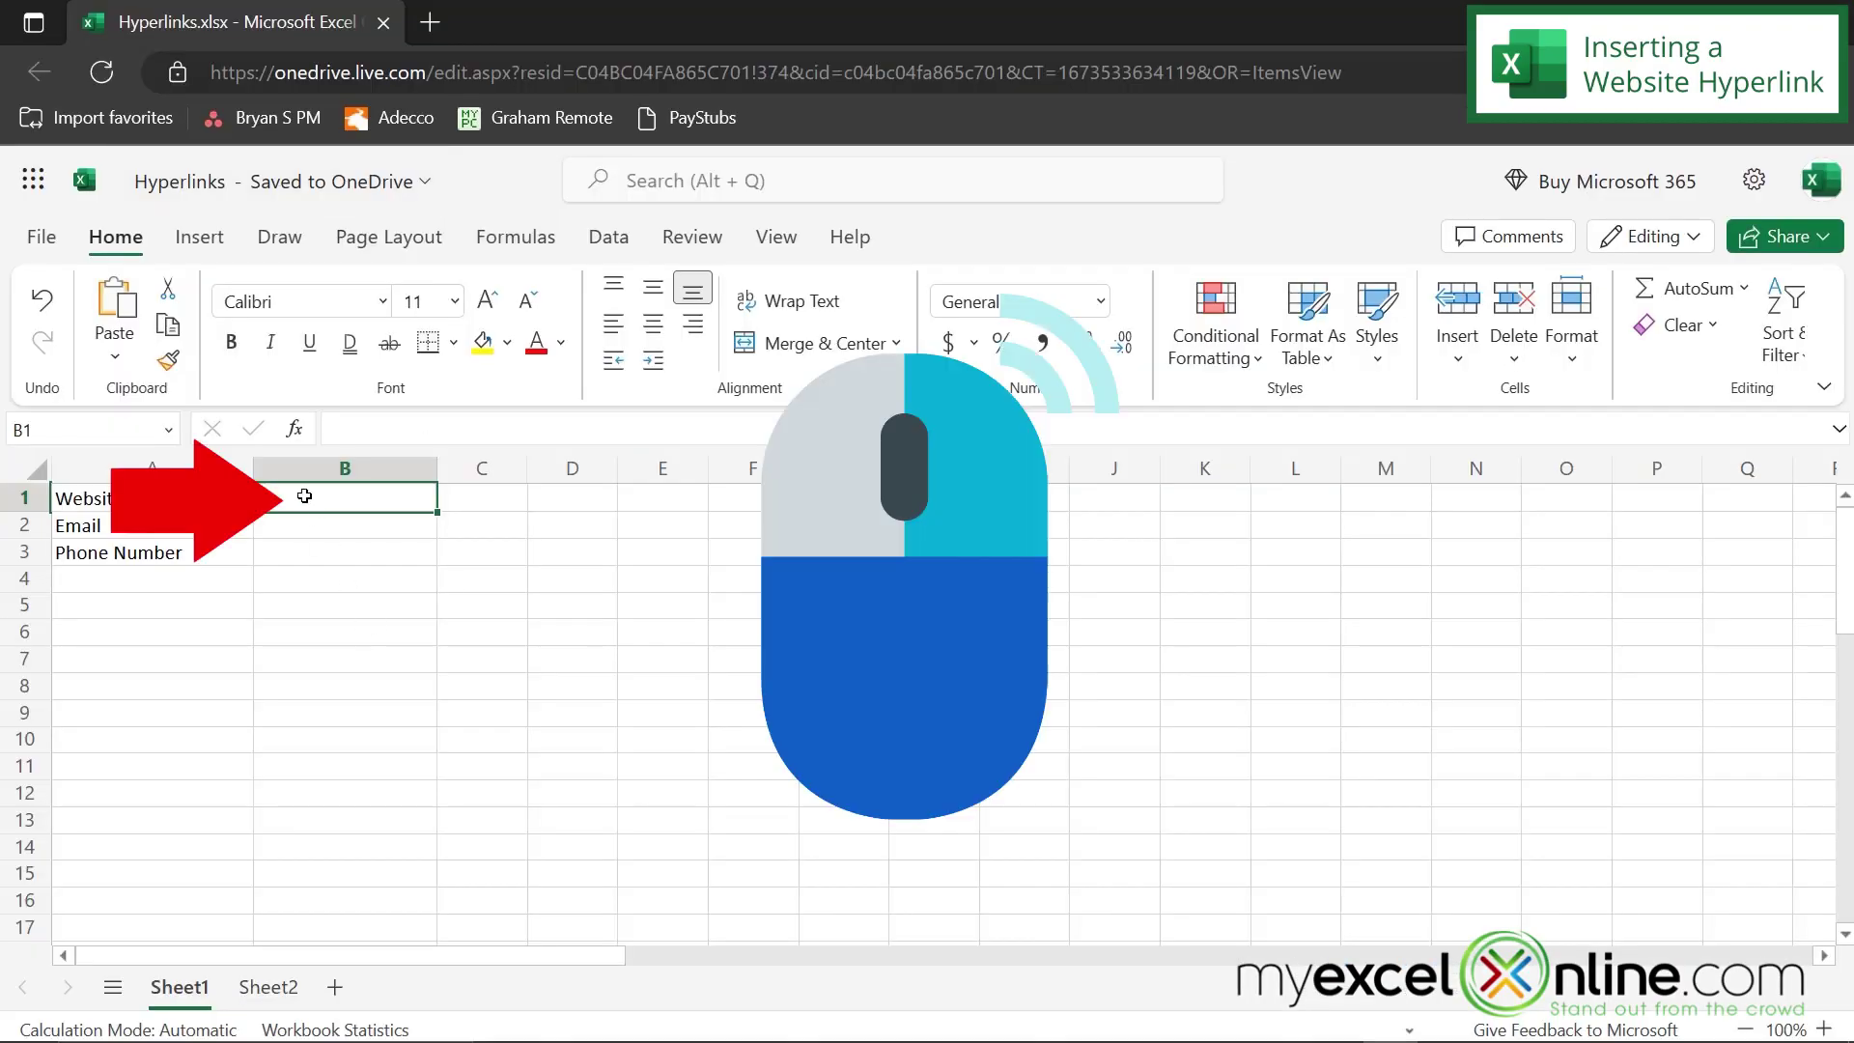
right_click(302, 500)
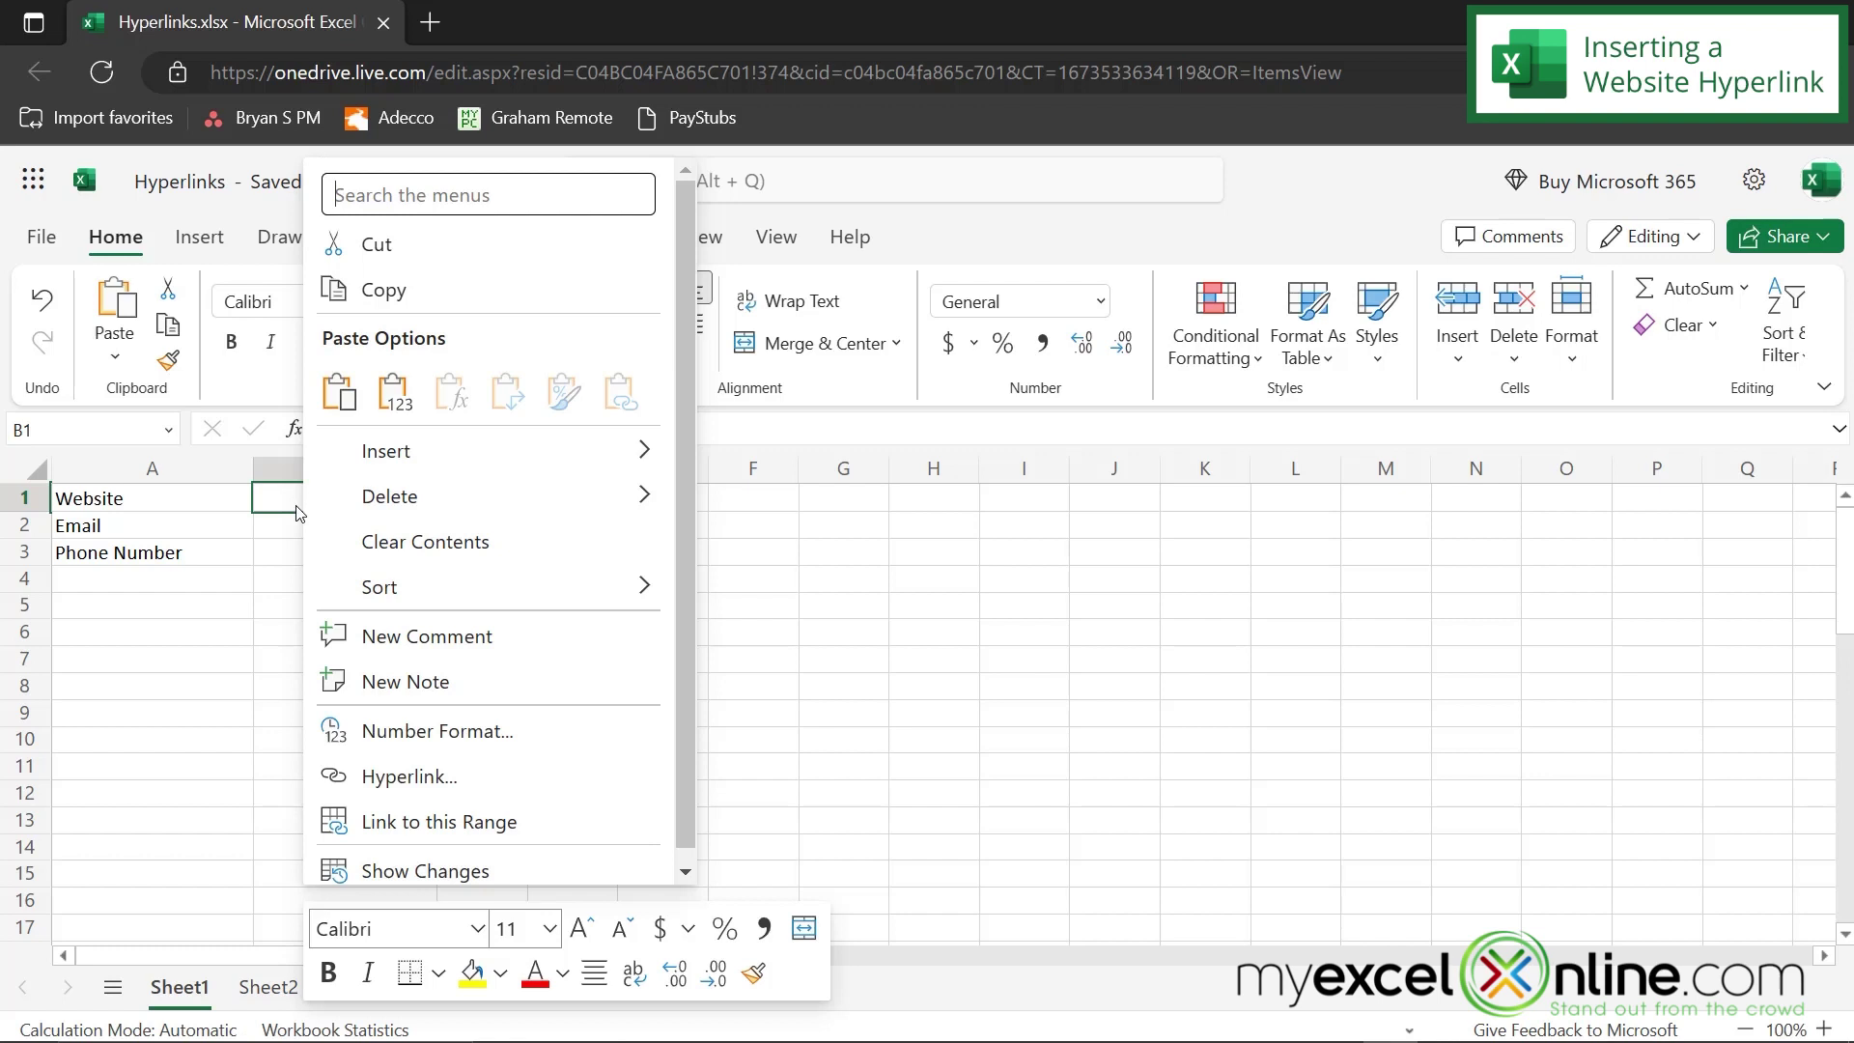
click(338, 392)
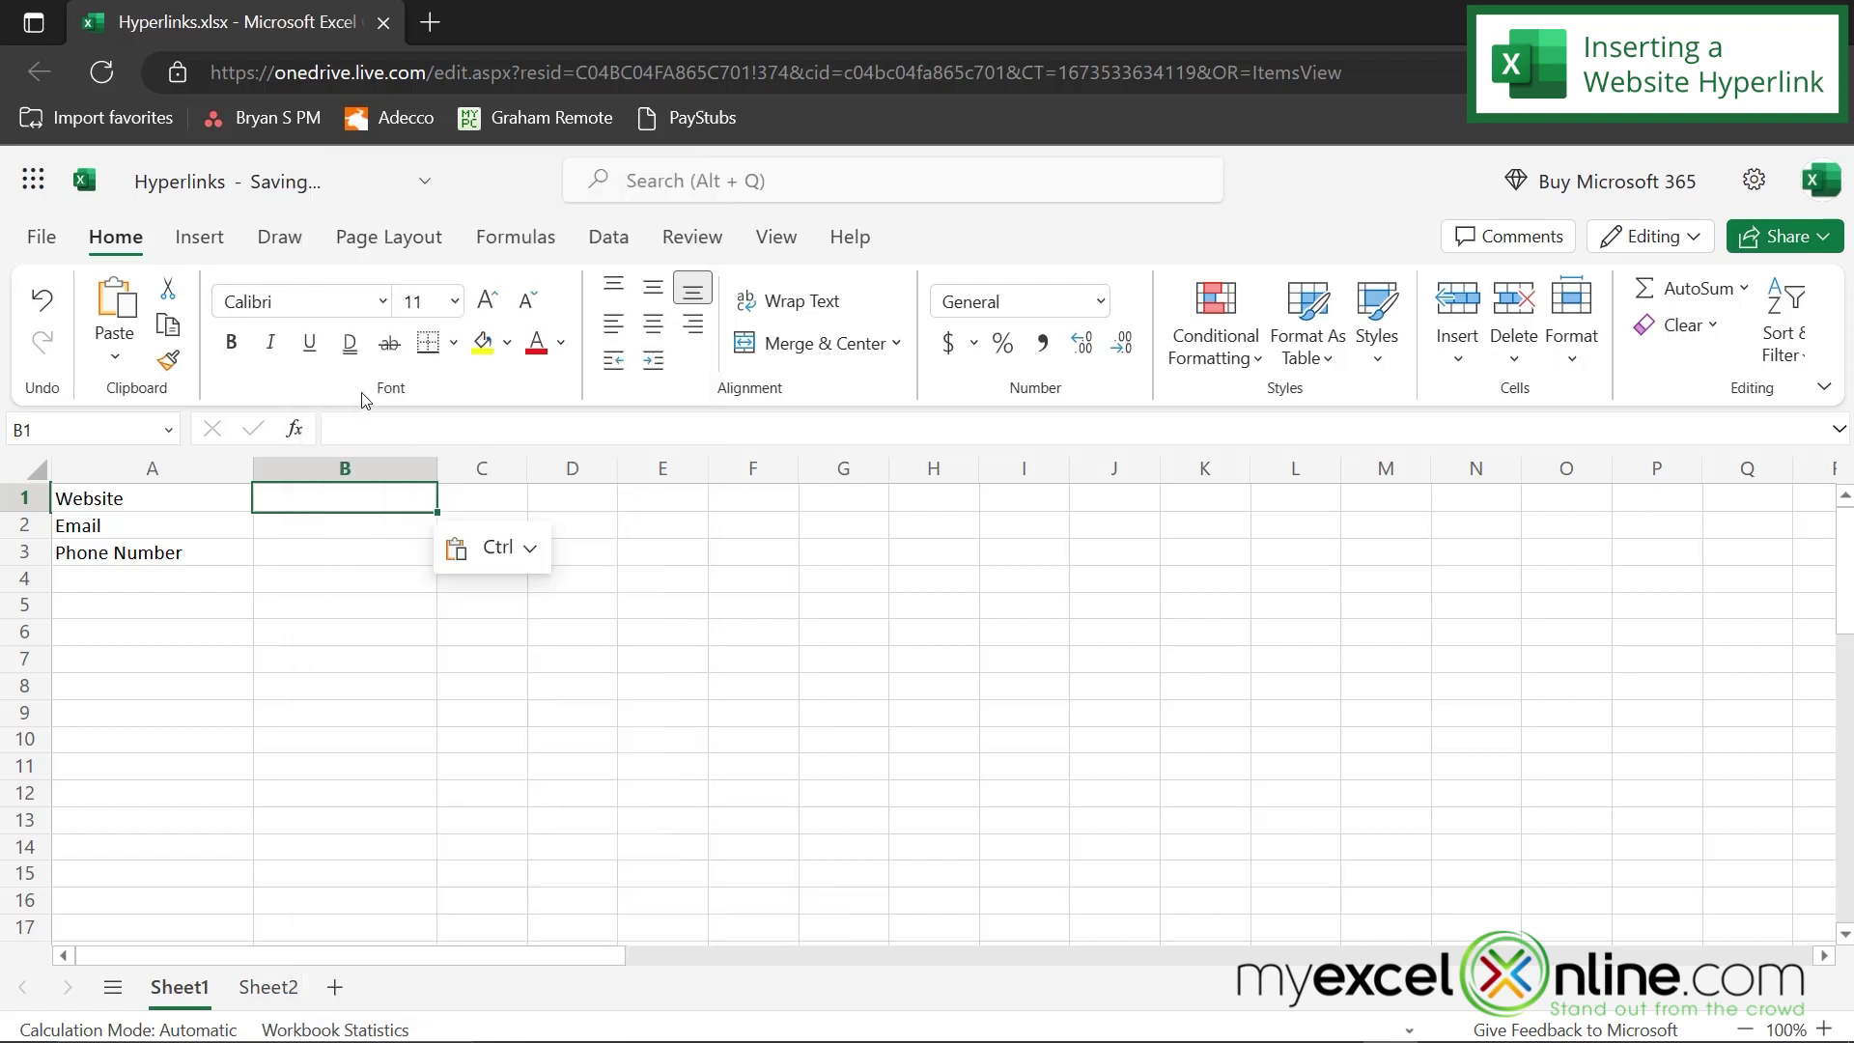
drag(437, 468, 663, 468)
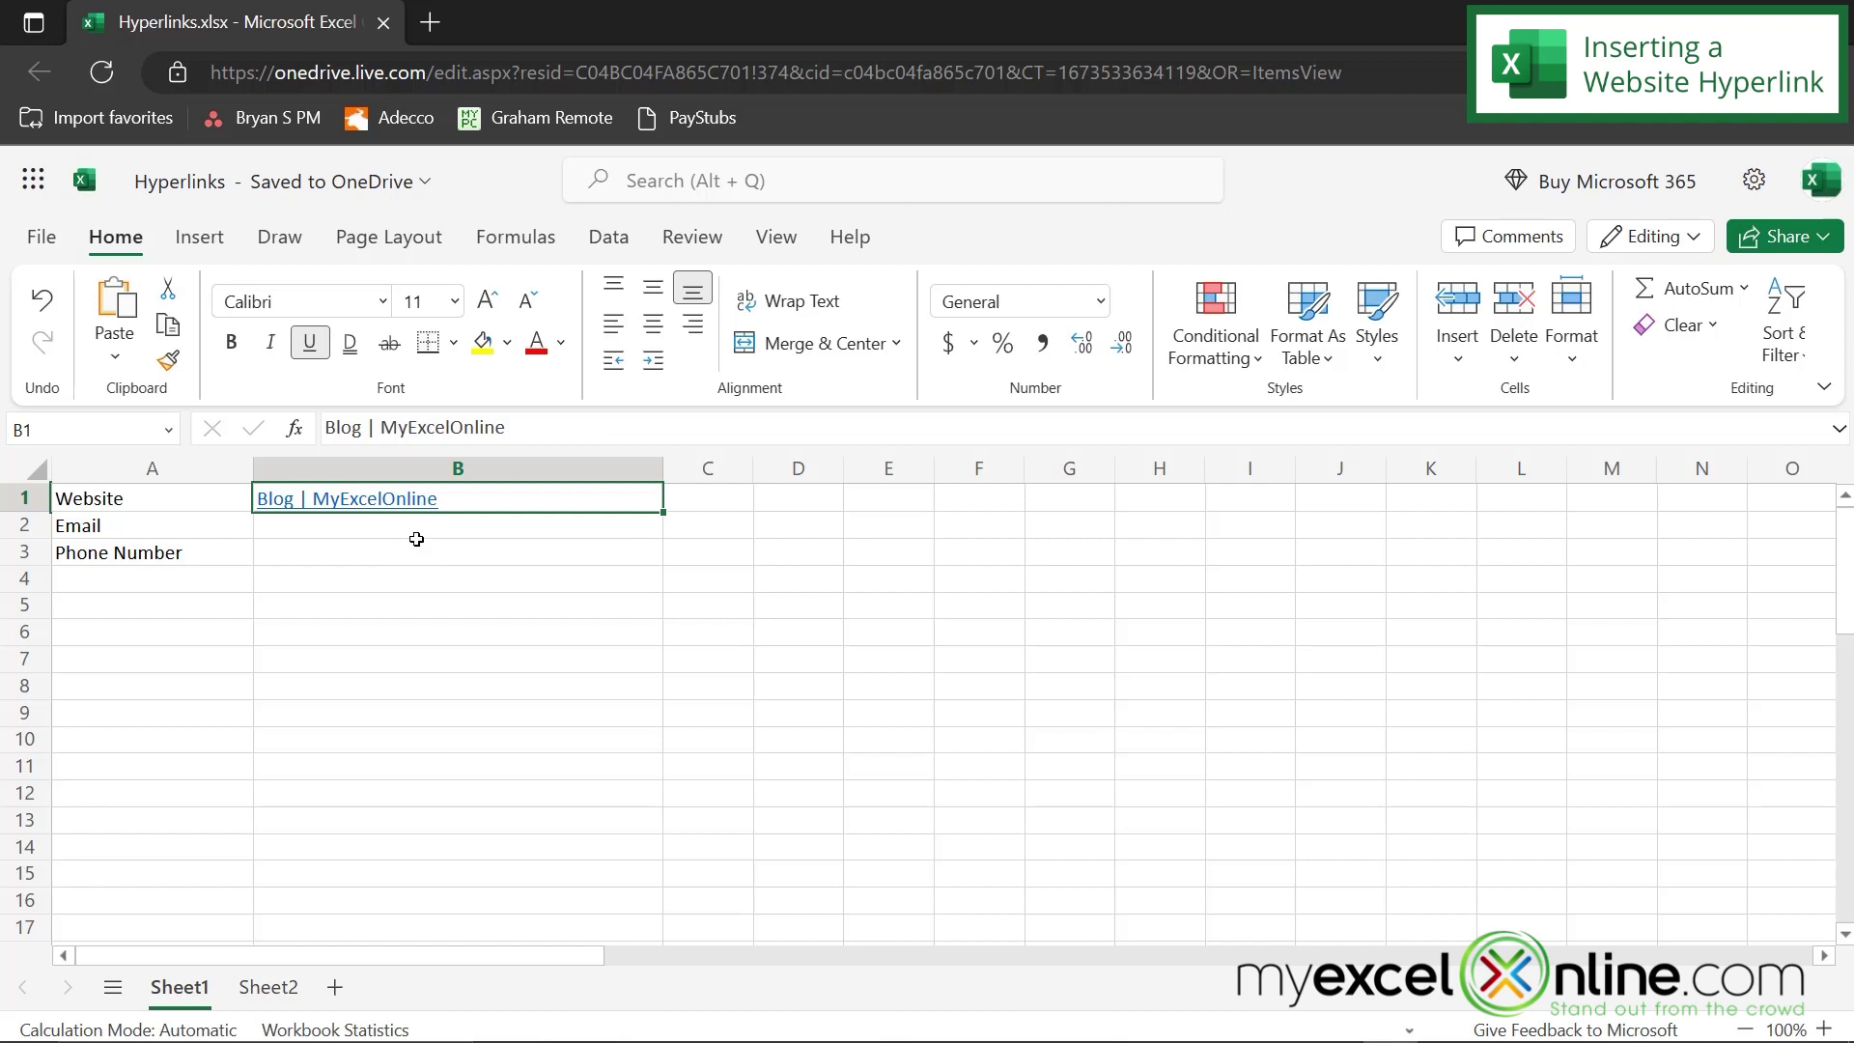
click(419, 540)
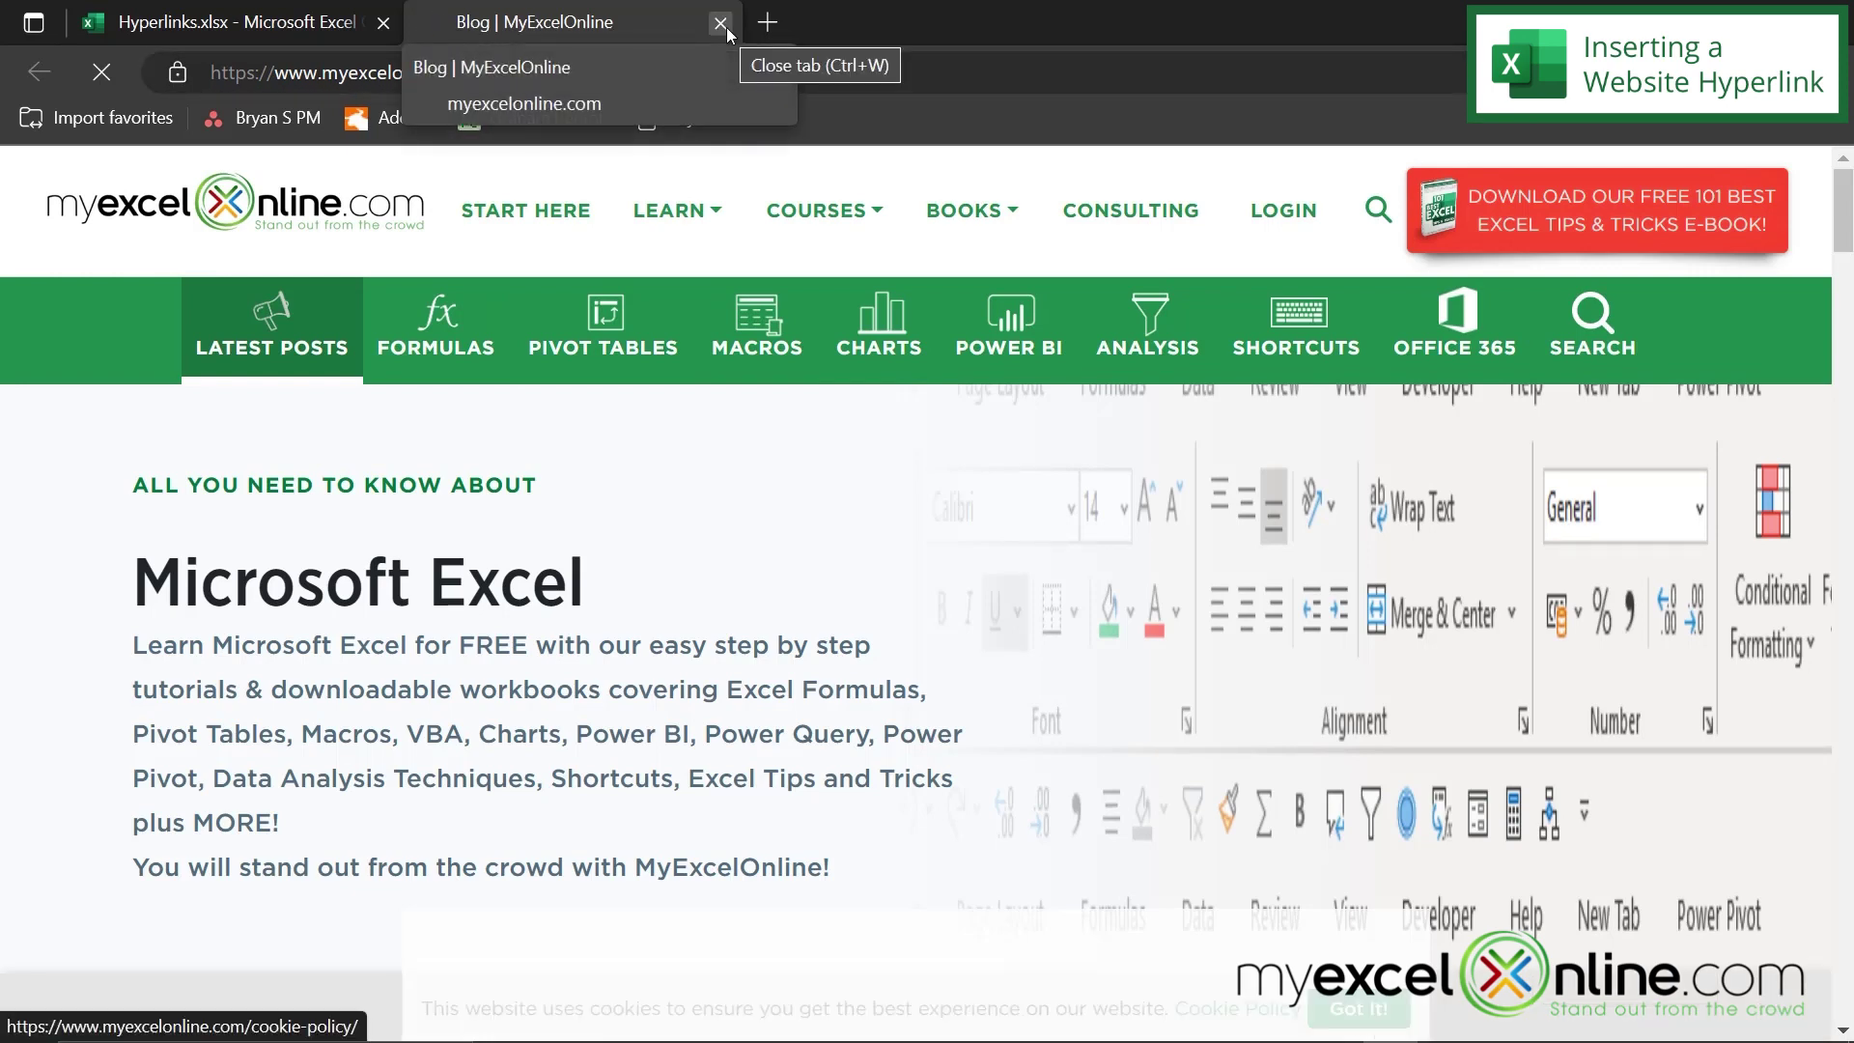
key(ctrl+shift+Tab)
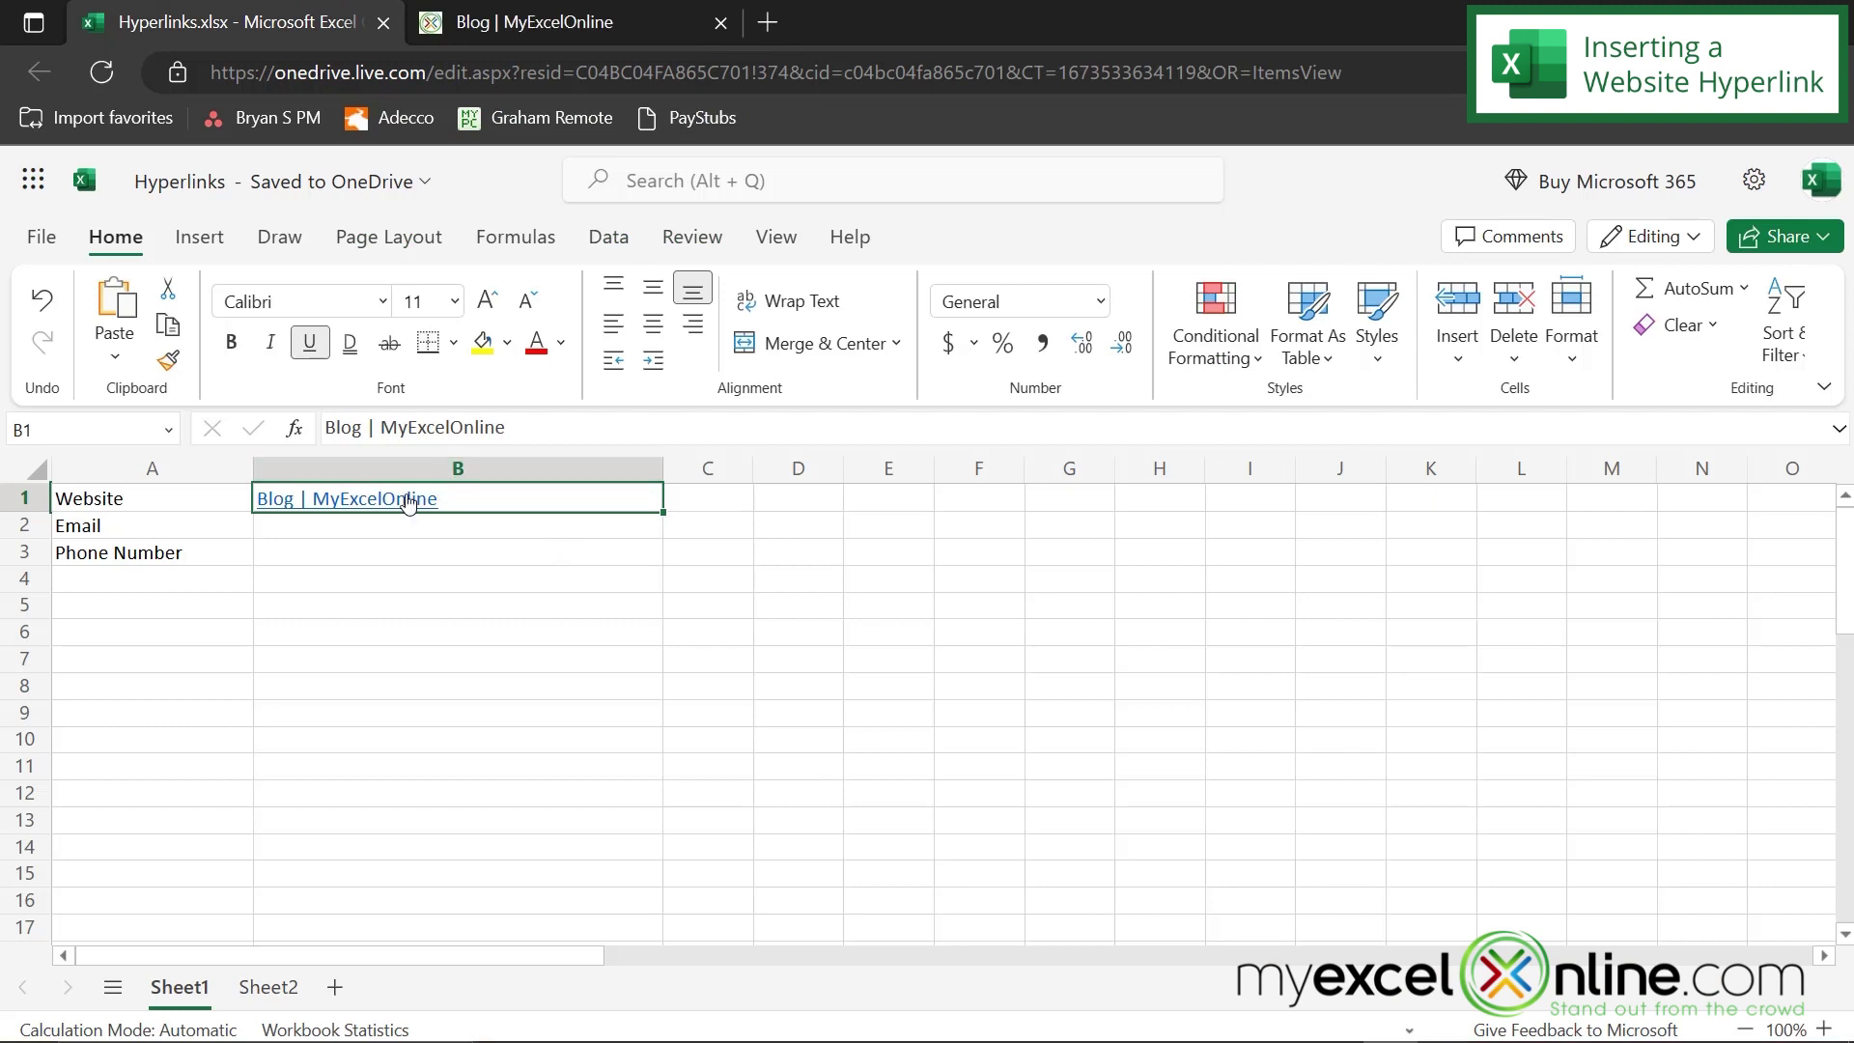
right_click(408, 503)
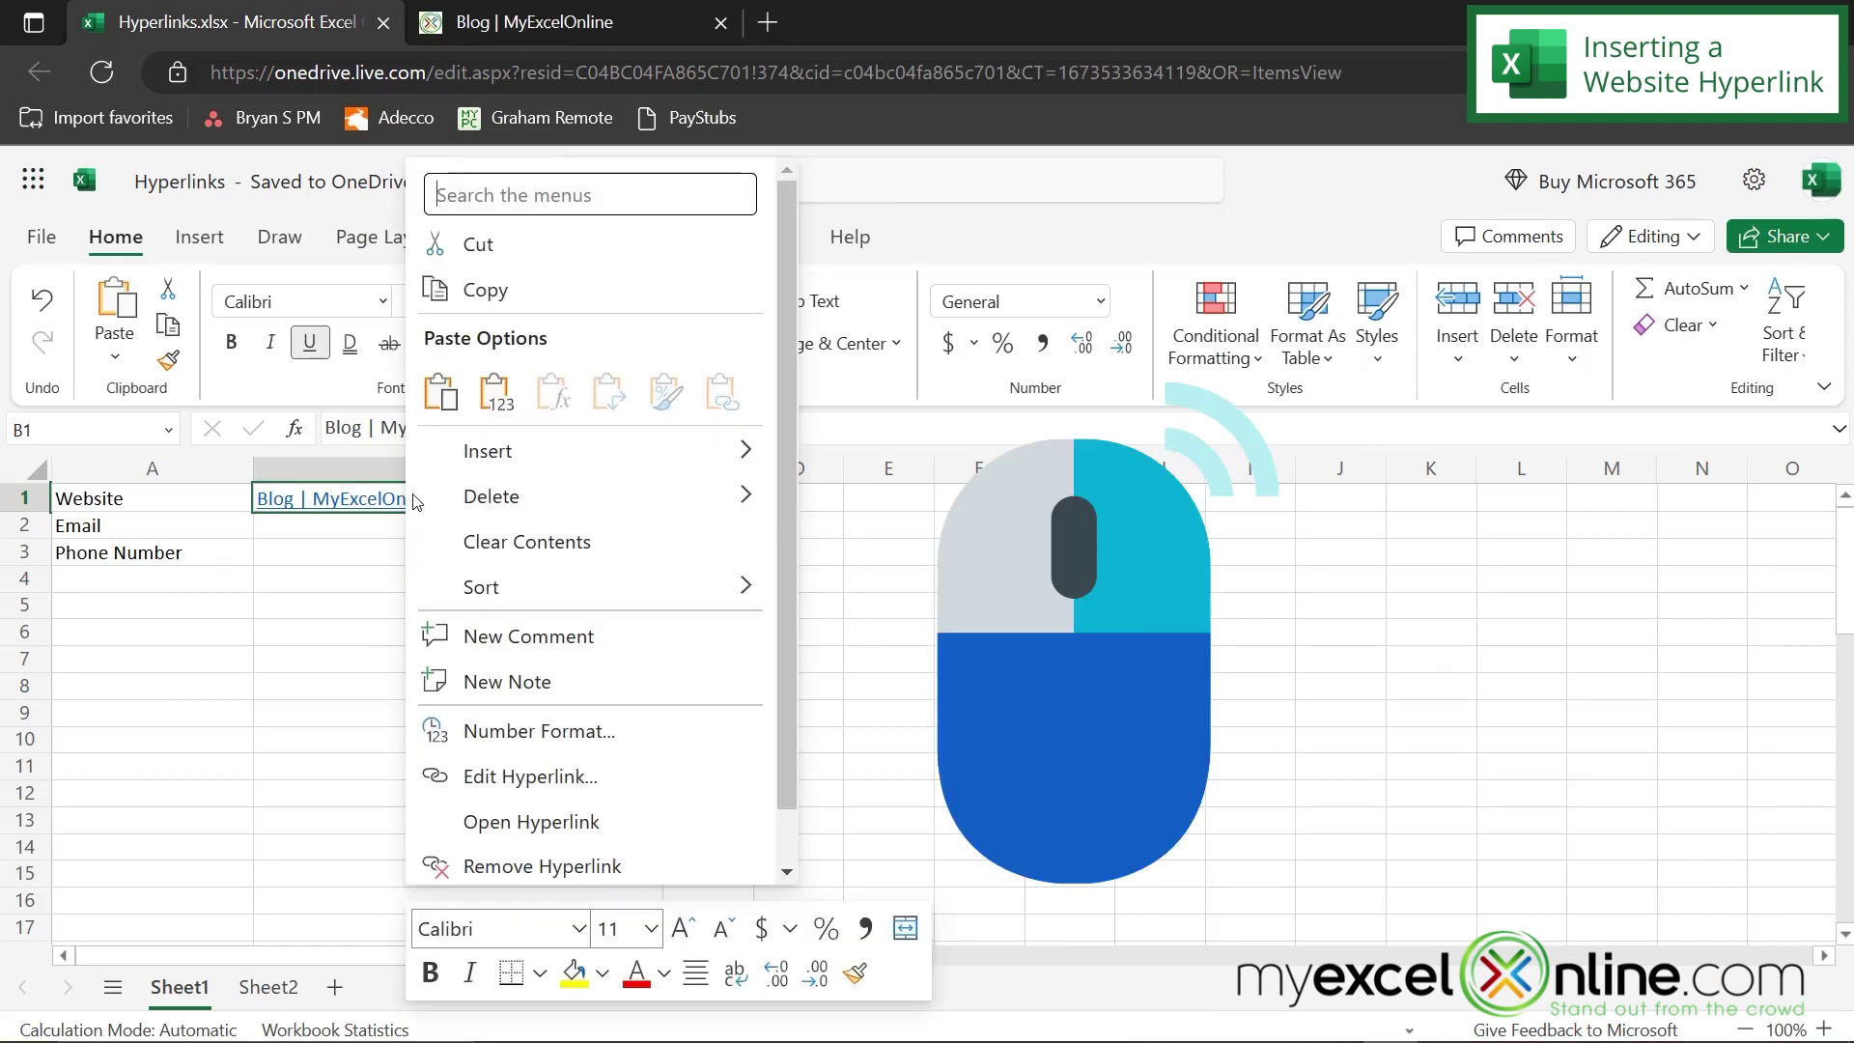
click(514, 777)
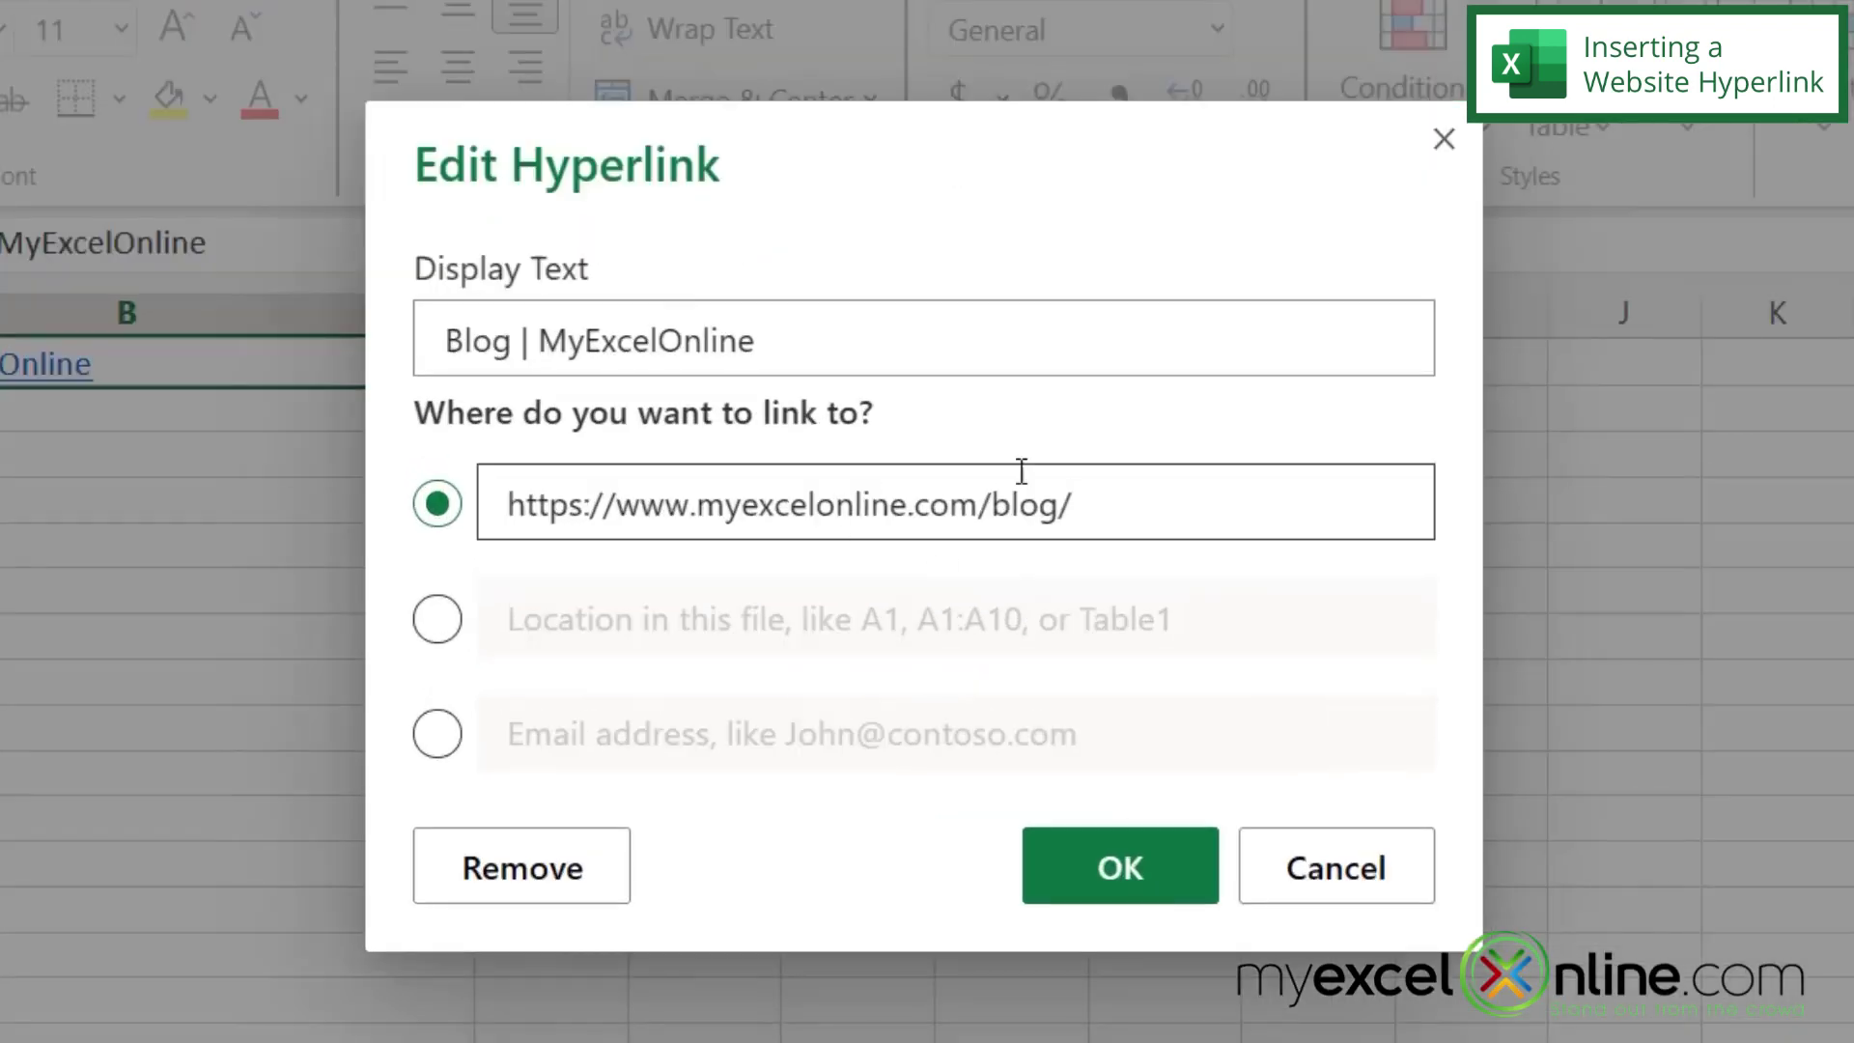
drag(772, 340, 417, 335)
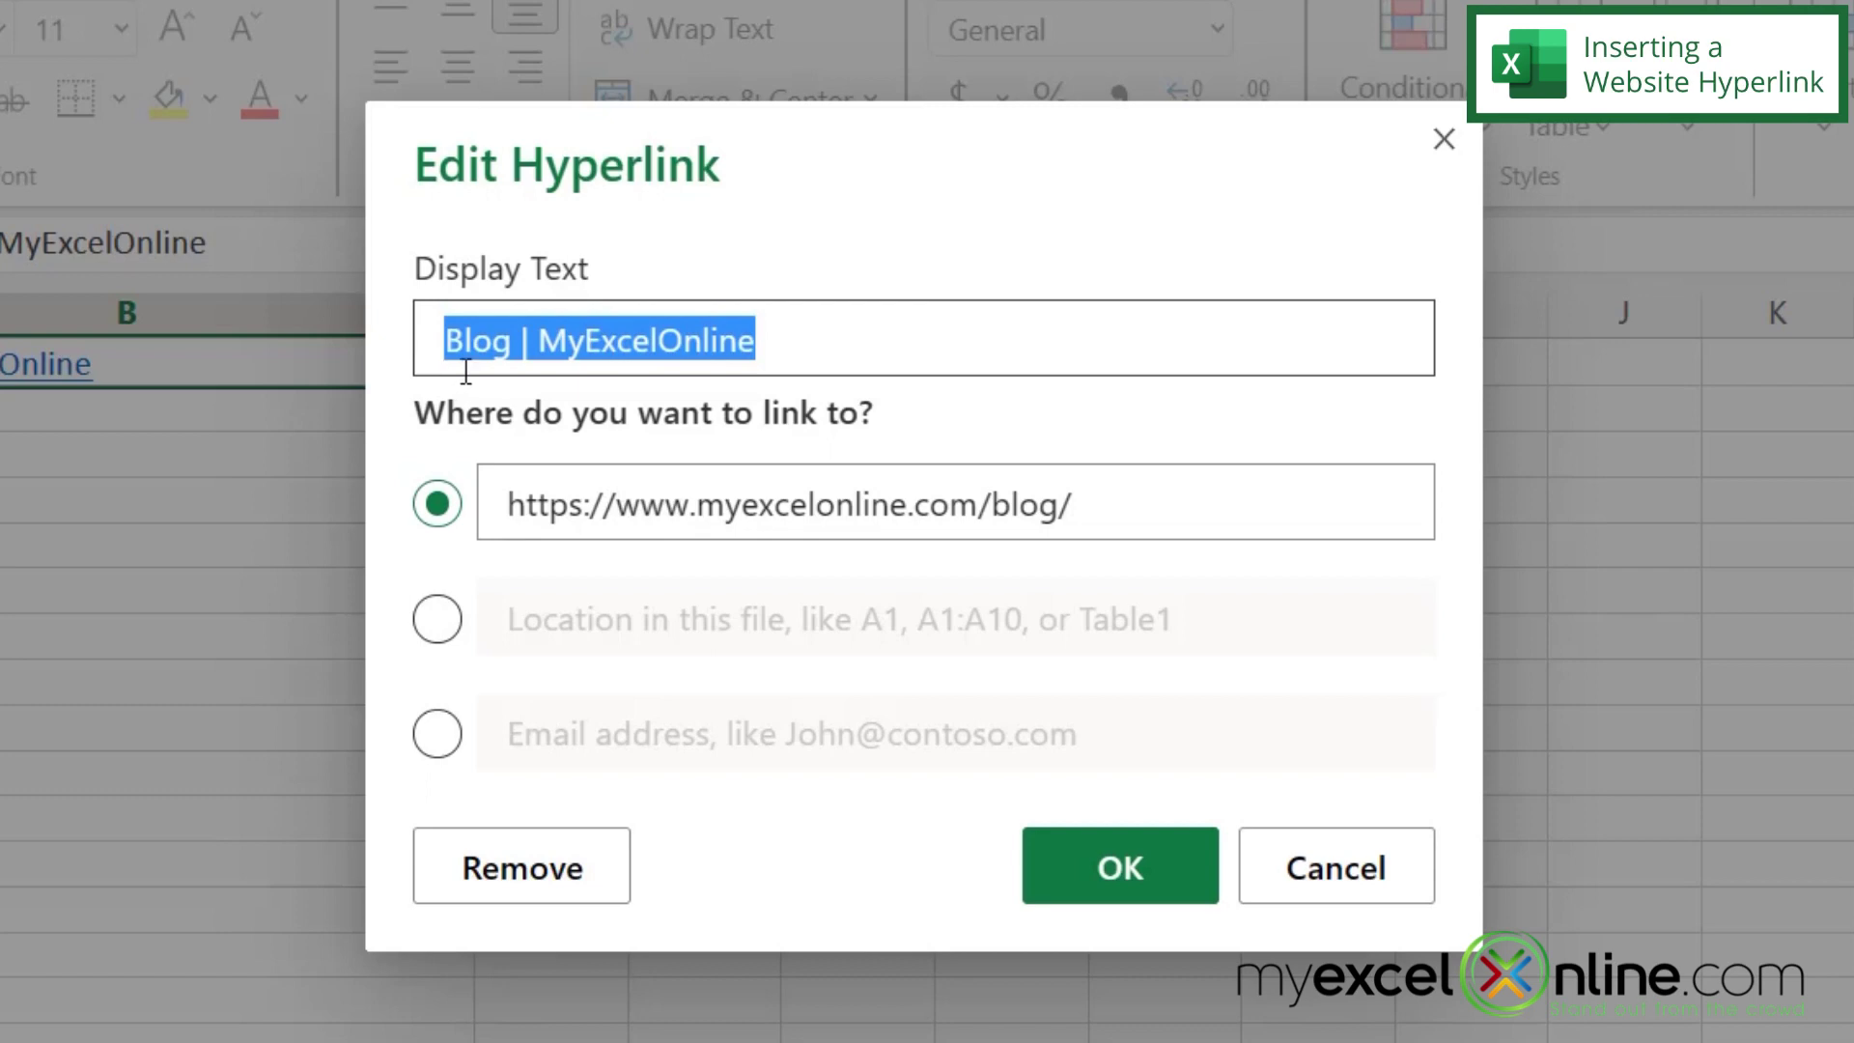
text(https://www.myexcelonline.com/blog/#)
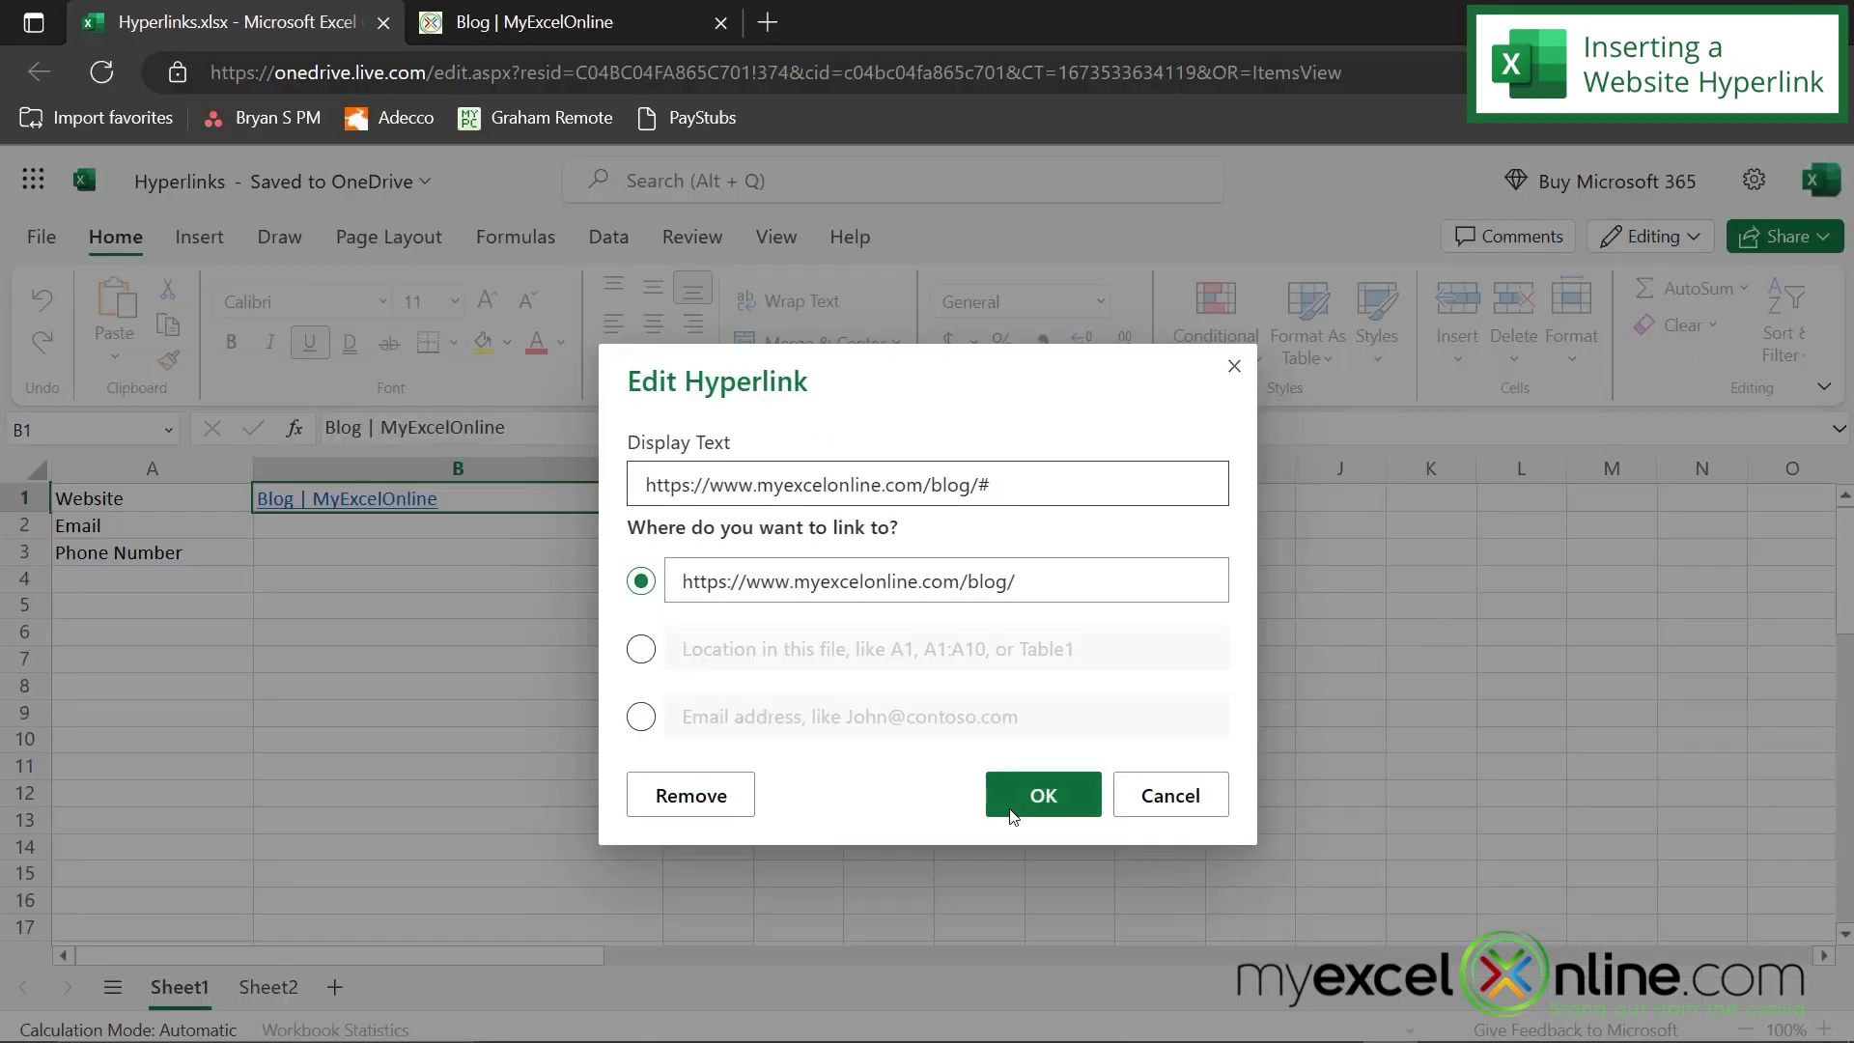
click(1012, 816)
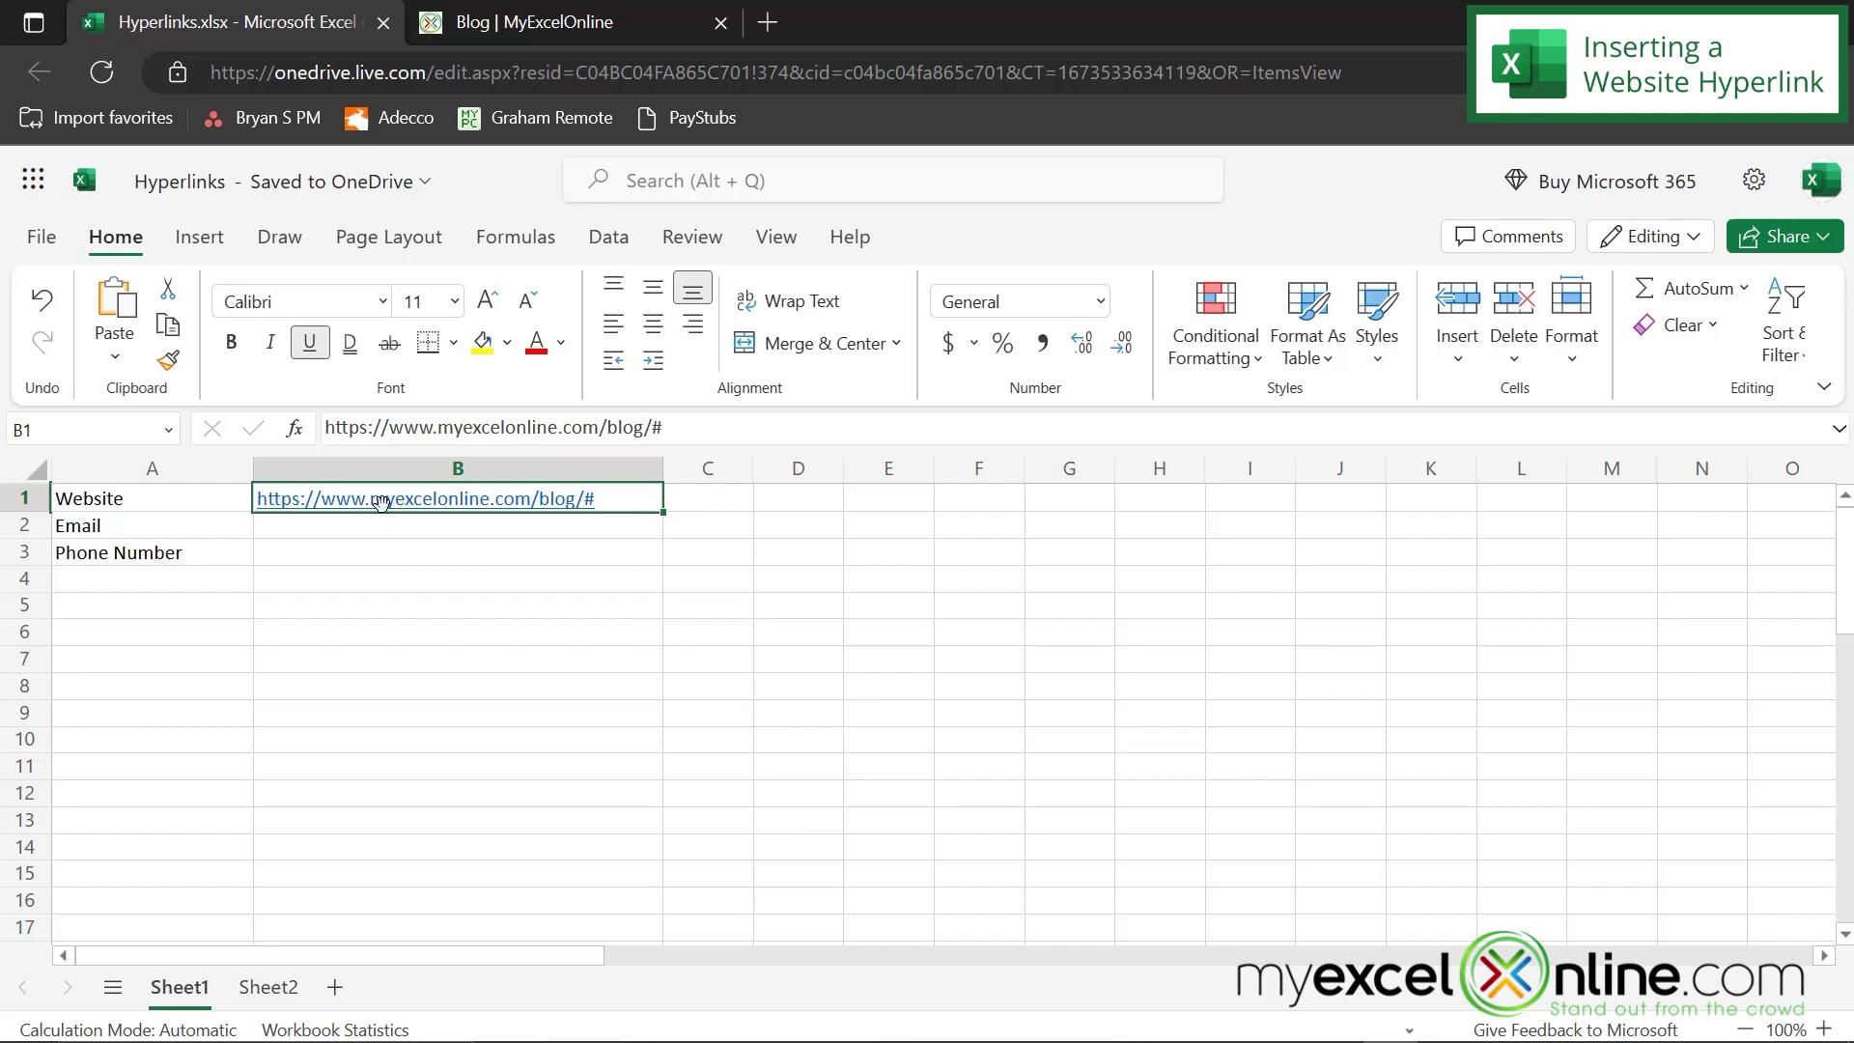
- Change B1's link display text to 'My Excel Online Blog'
right_click(380, 502)
mouse_move(397, 509)
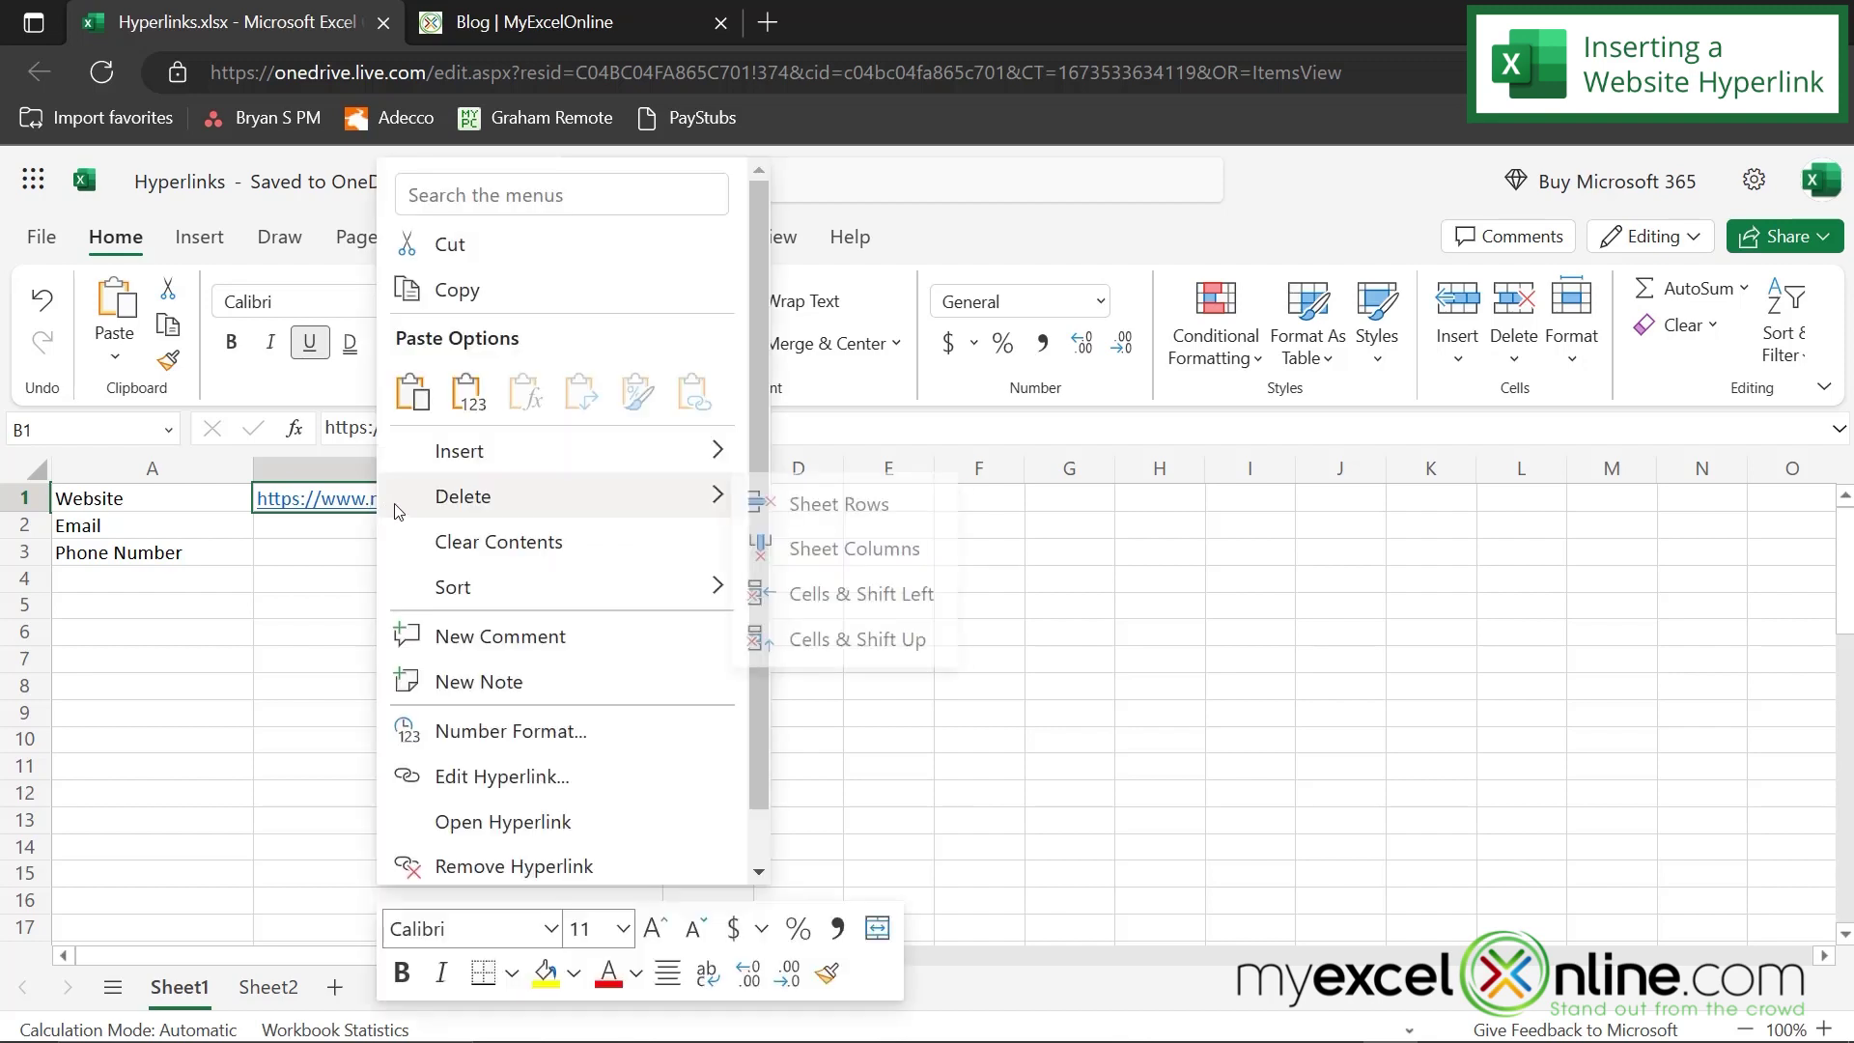
click(485, 772)
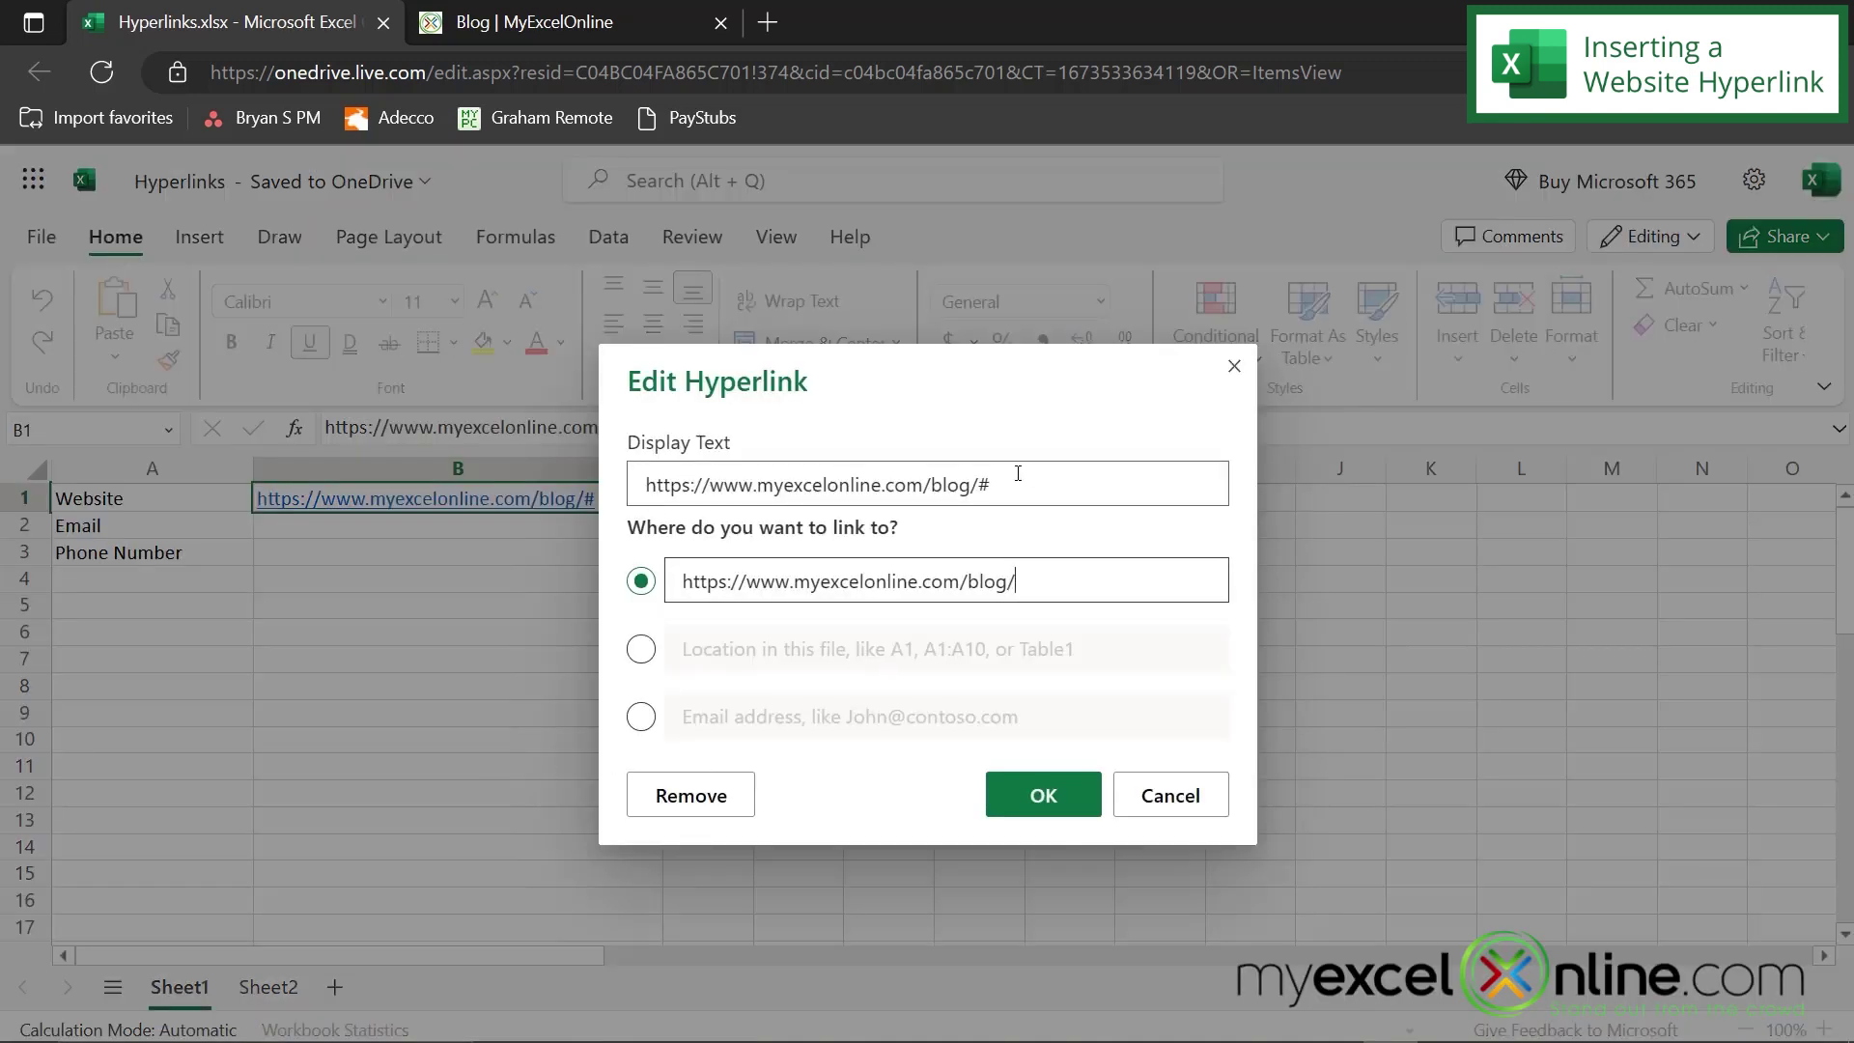
drag(1018, 473, 535, 458)
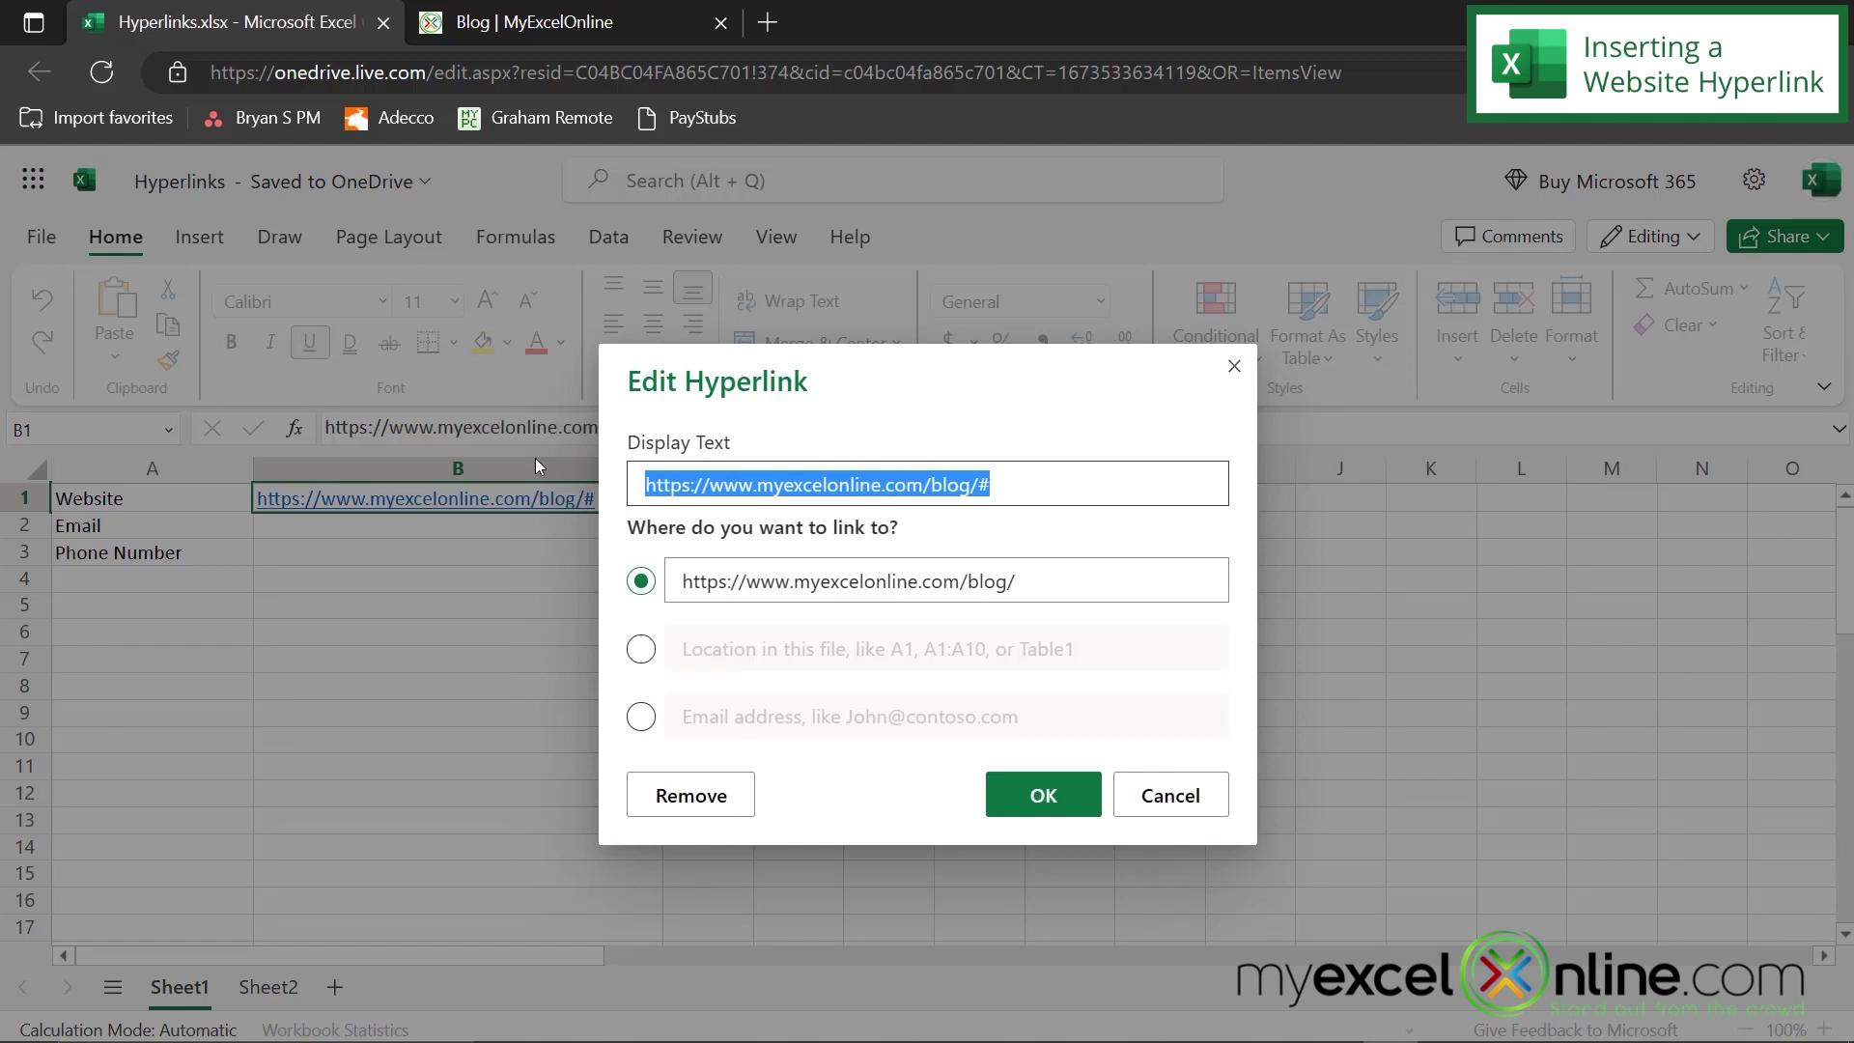
text(My Exce)
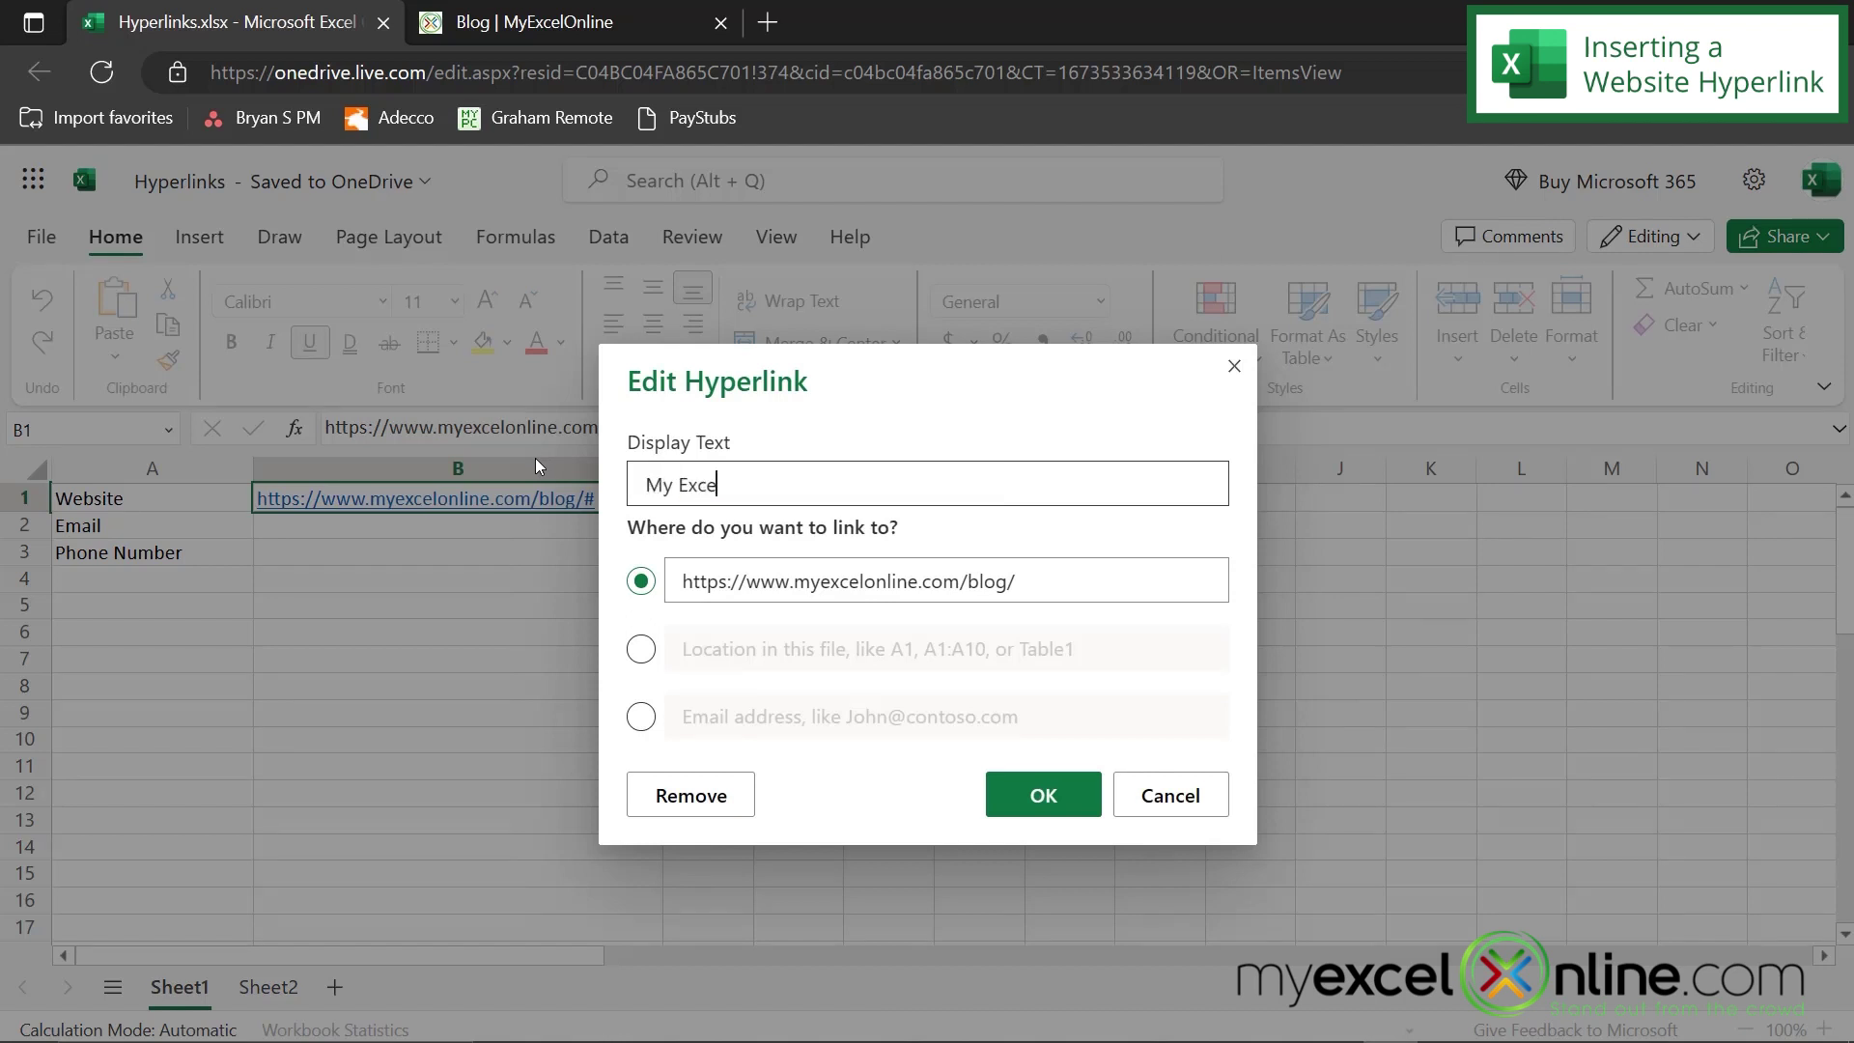
text(l Online Blog)
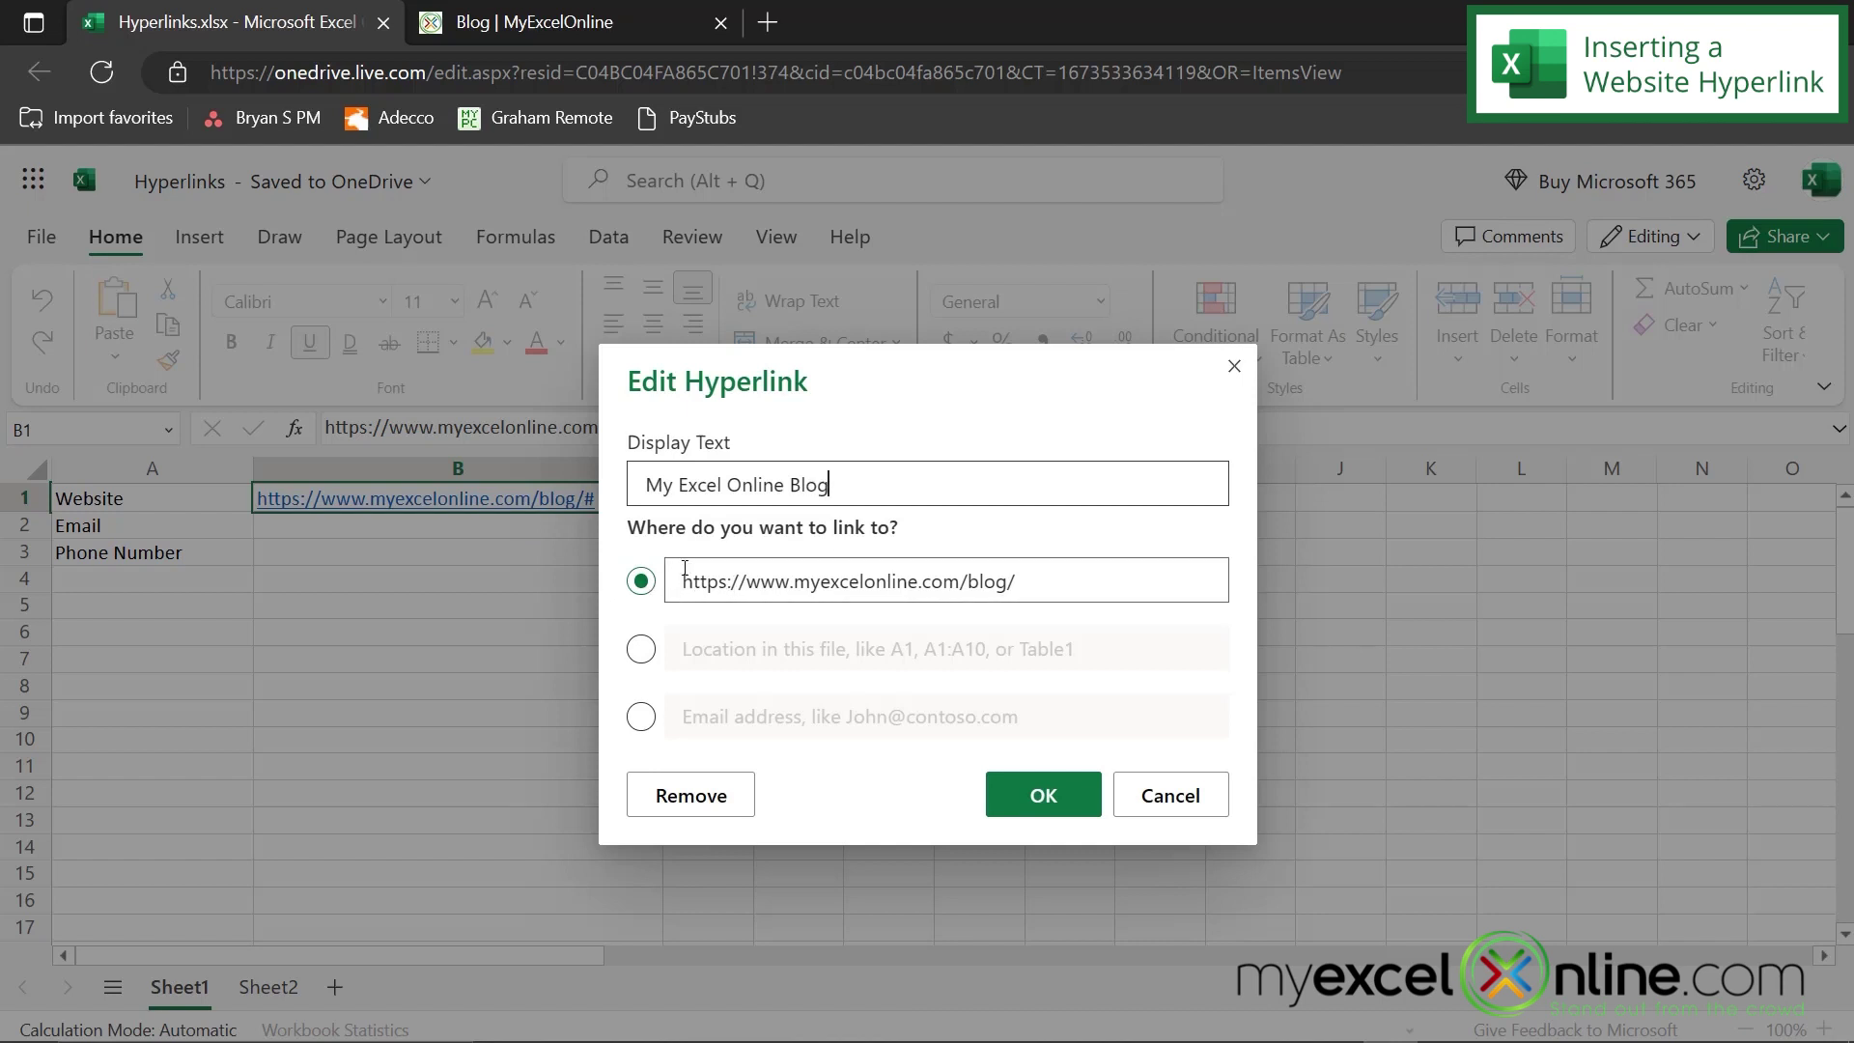
click(1031, 798)
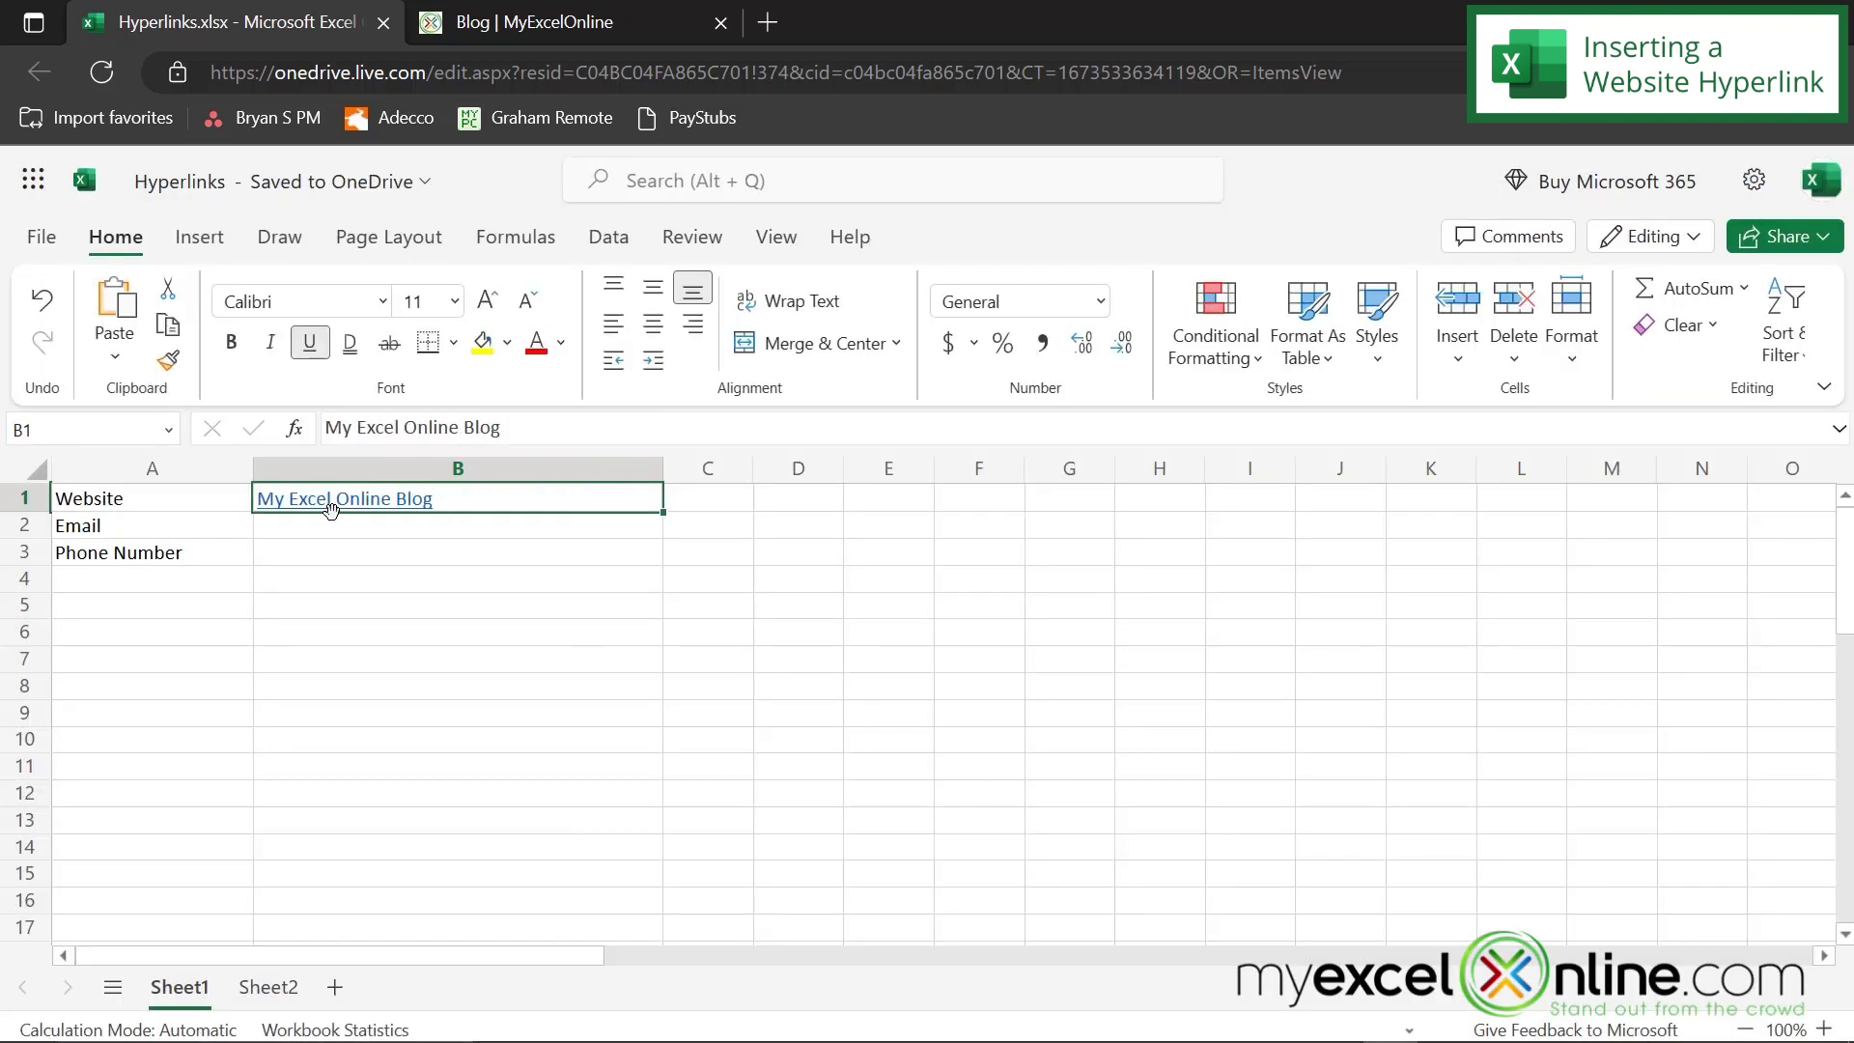
mouse_move(398, 510)
- Remove the hyperlink from B1 while keeping its text 'My Excel Online Blog'
right_click(389, 509)
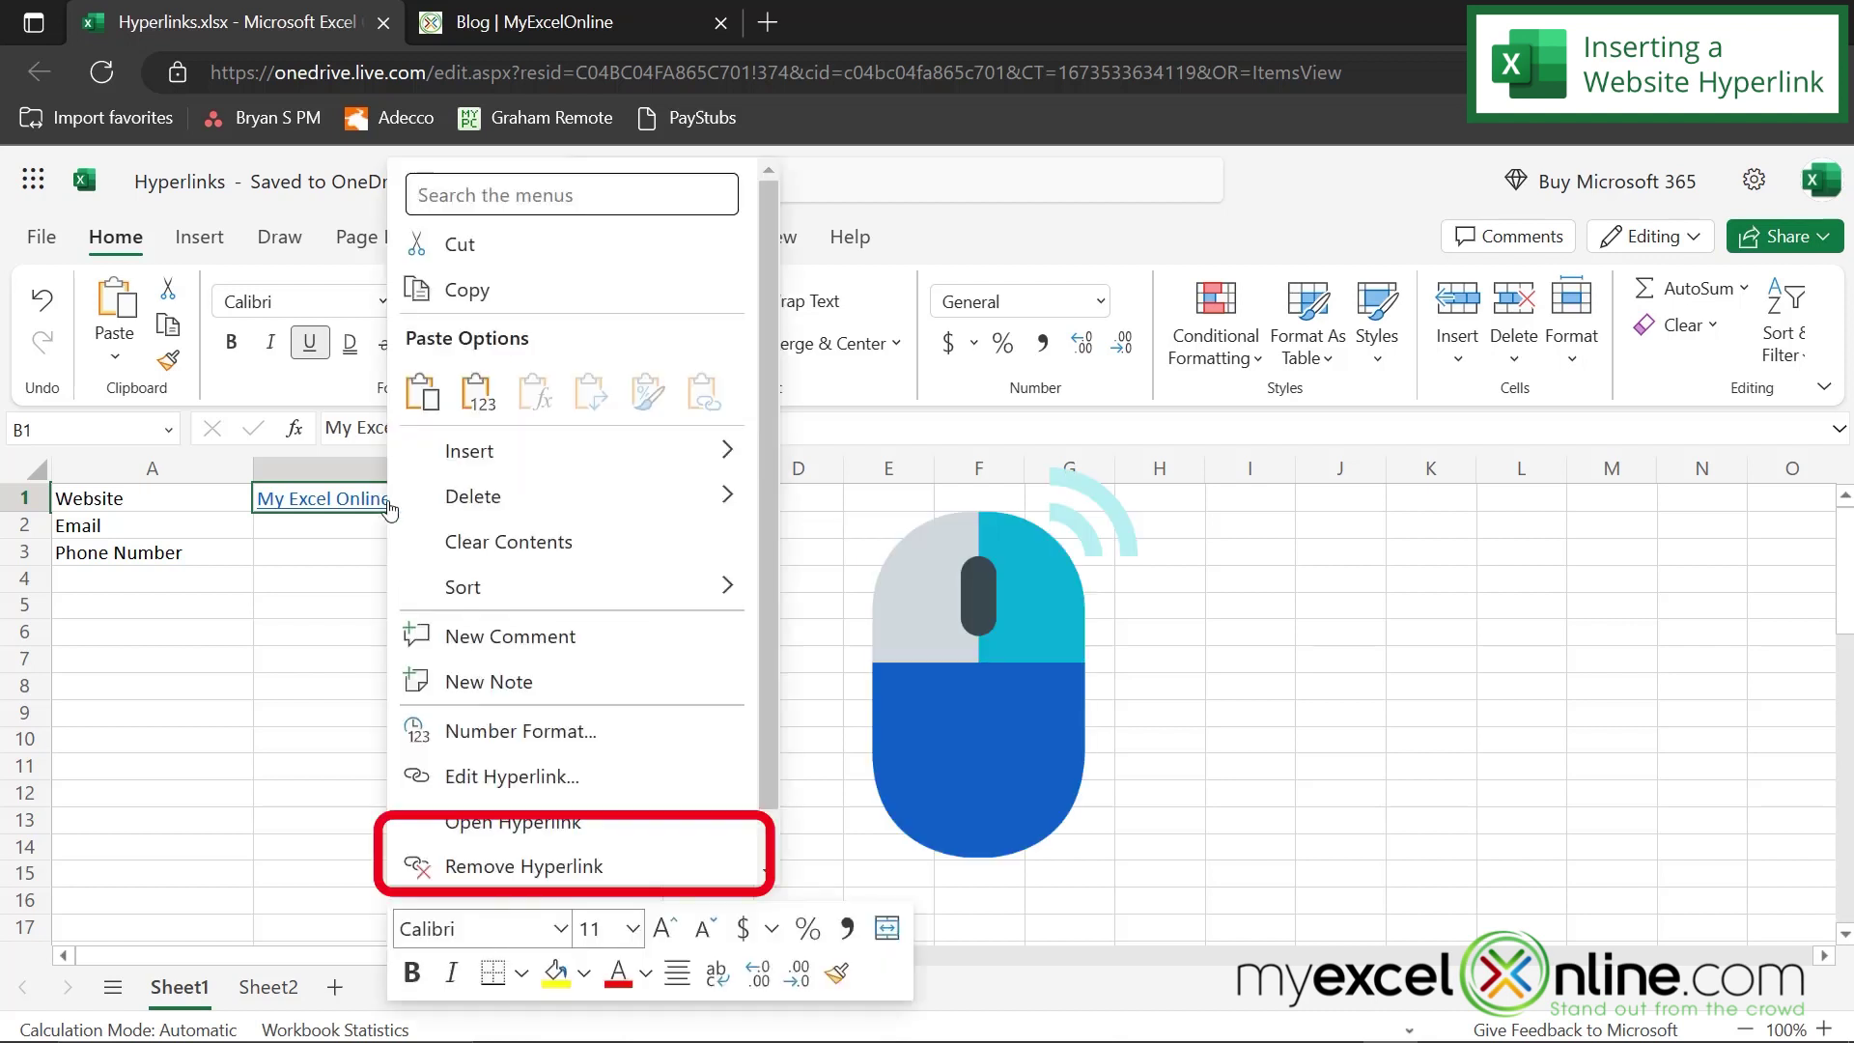
click(510, 865)
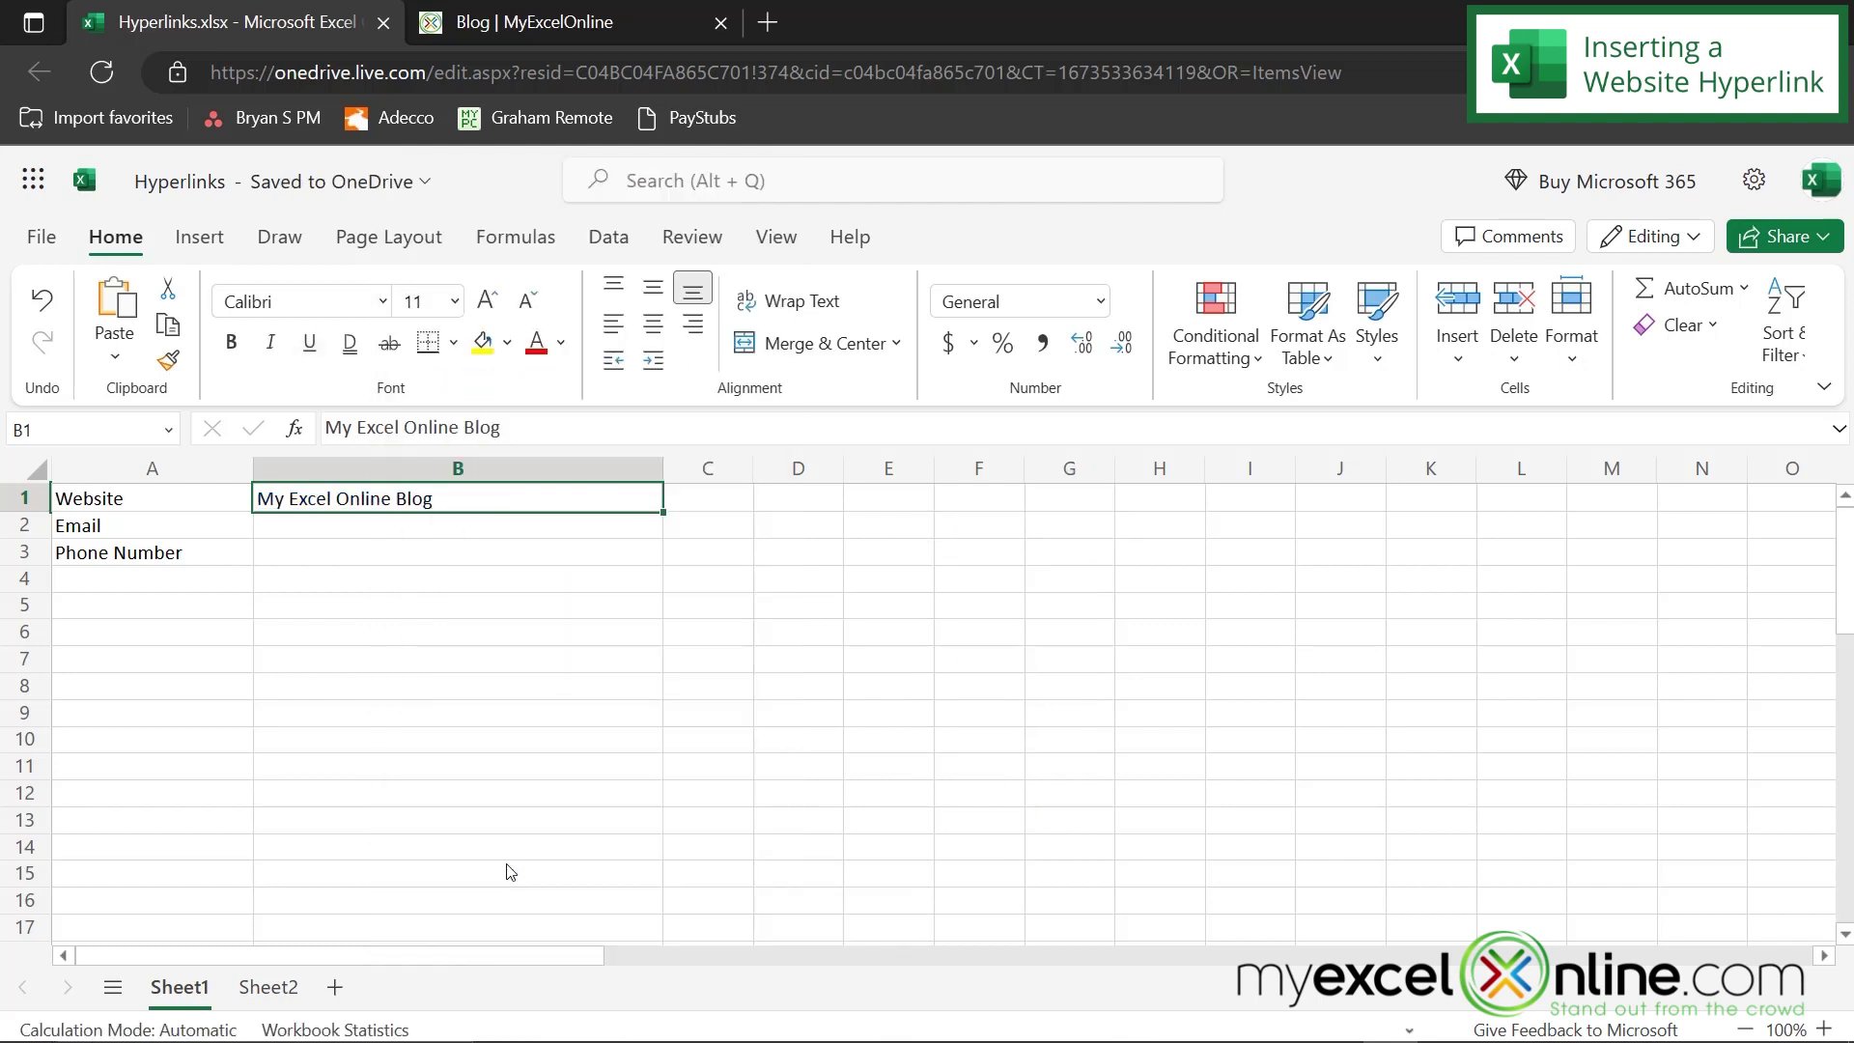
key(Down)
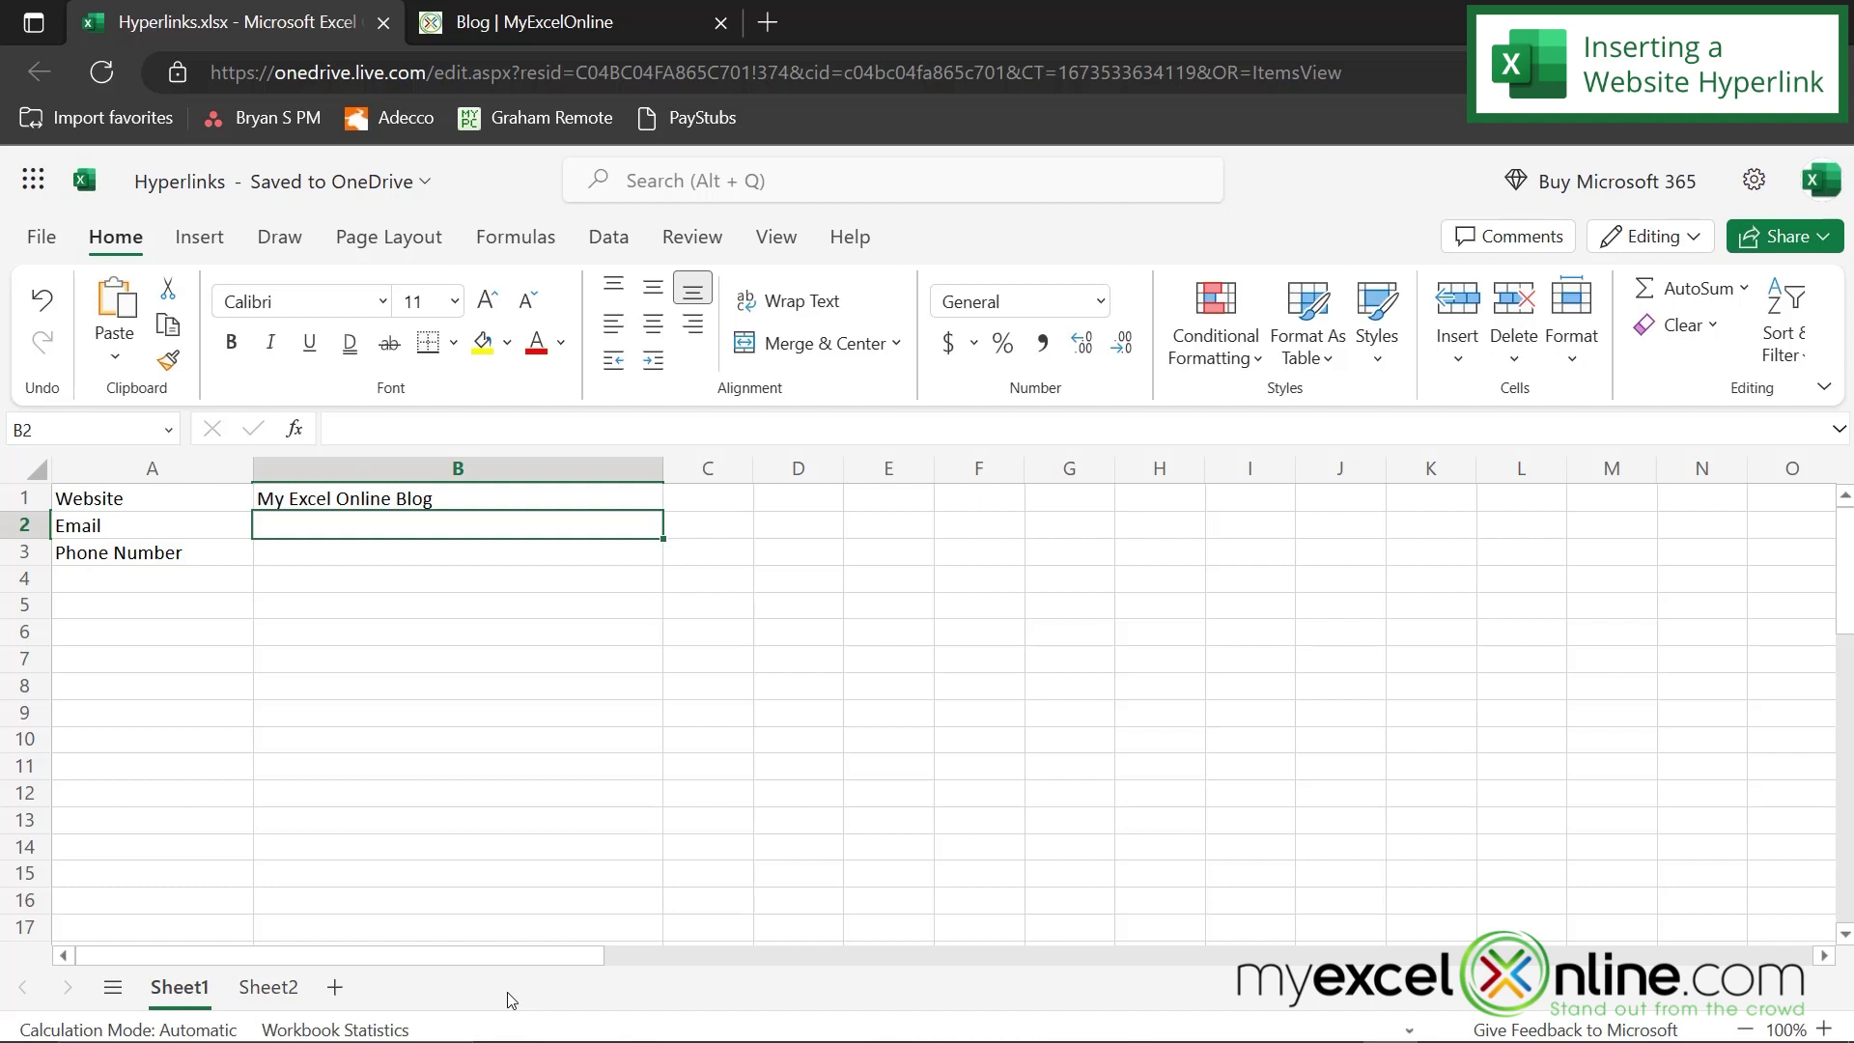
mouse_move(401, 501)
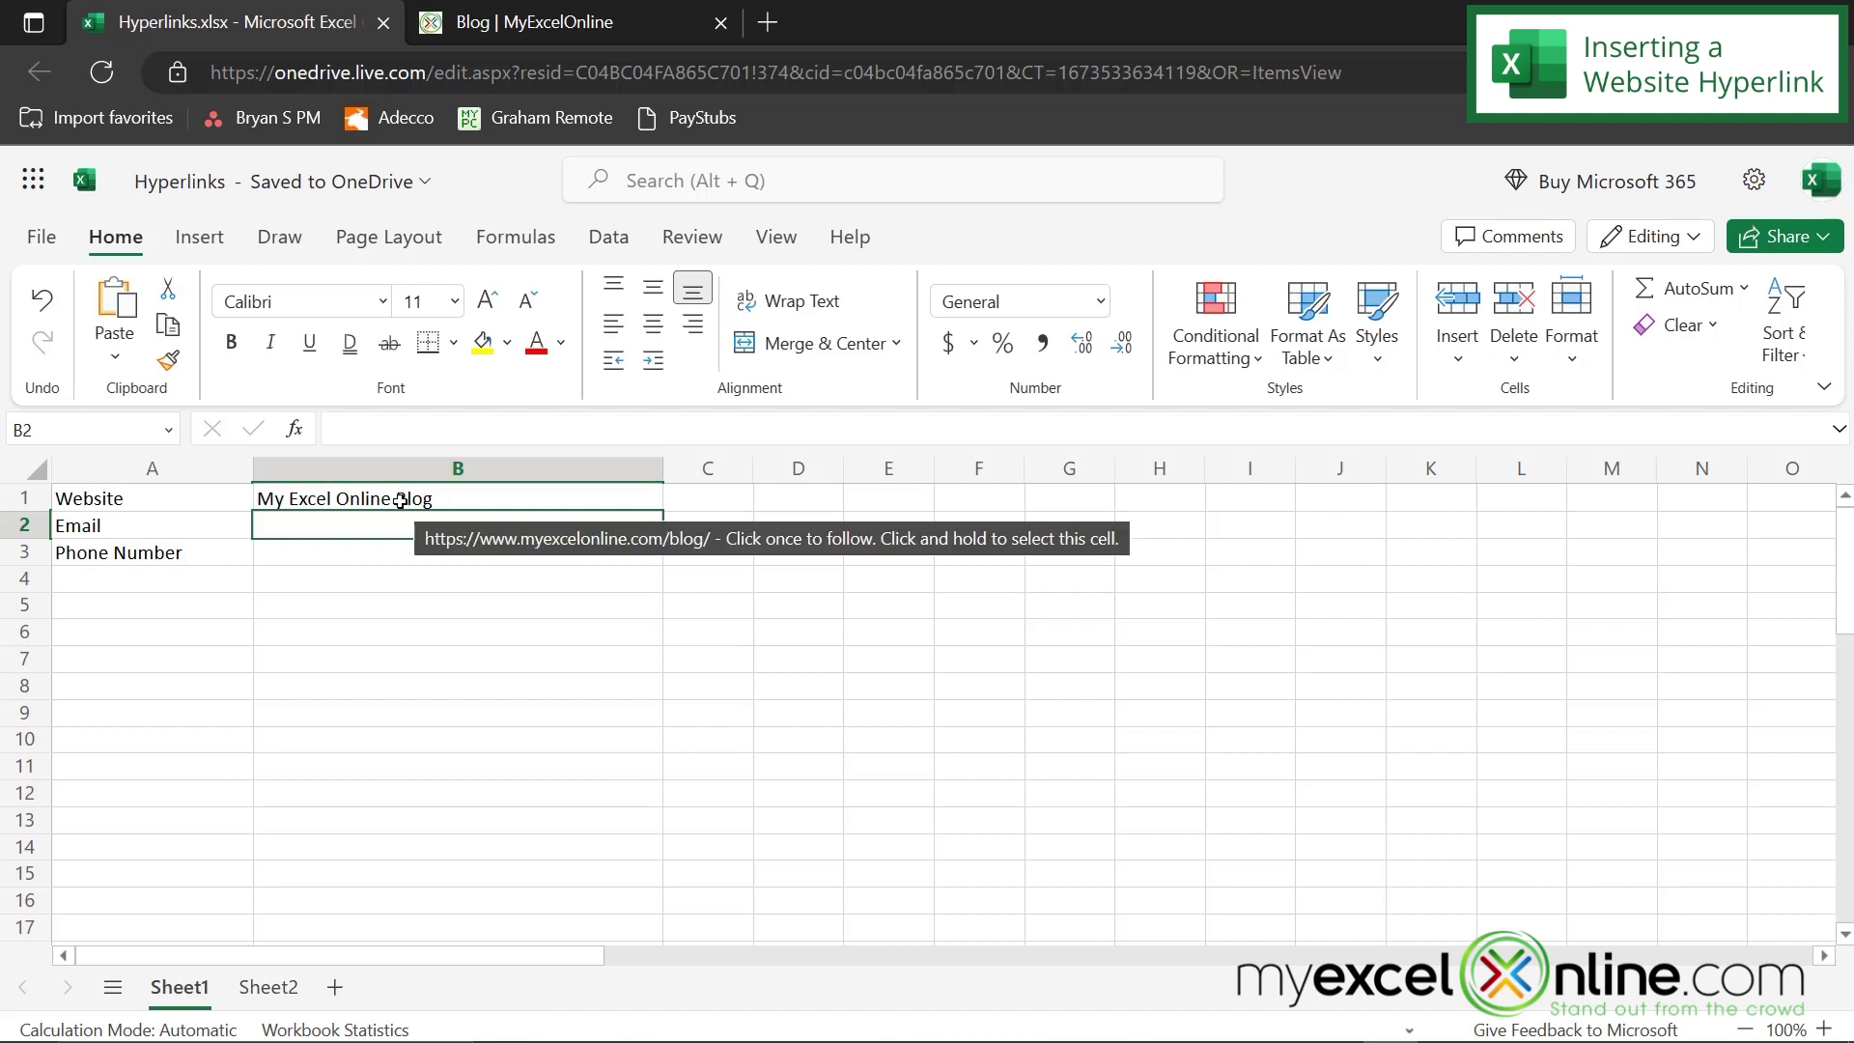
right_click(401, 500)
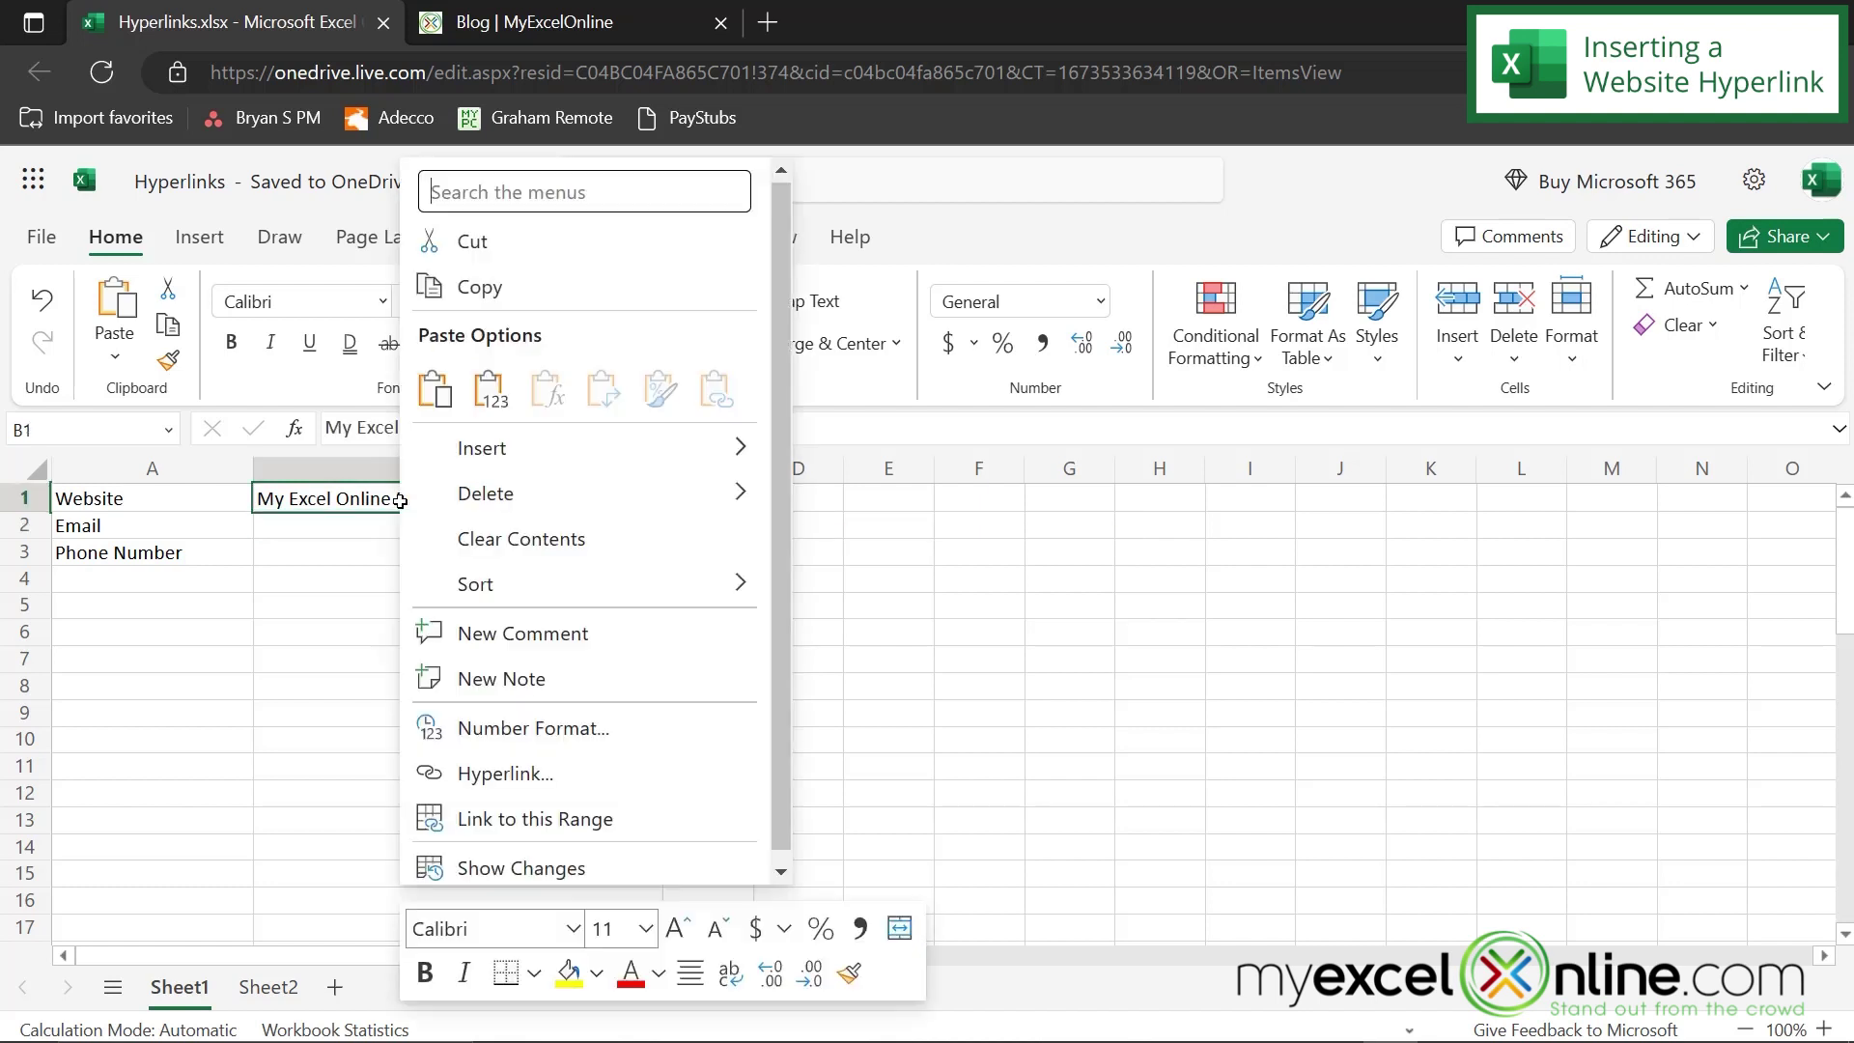
click(550, 770)
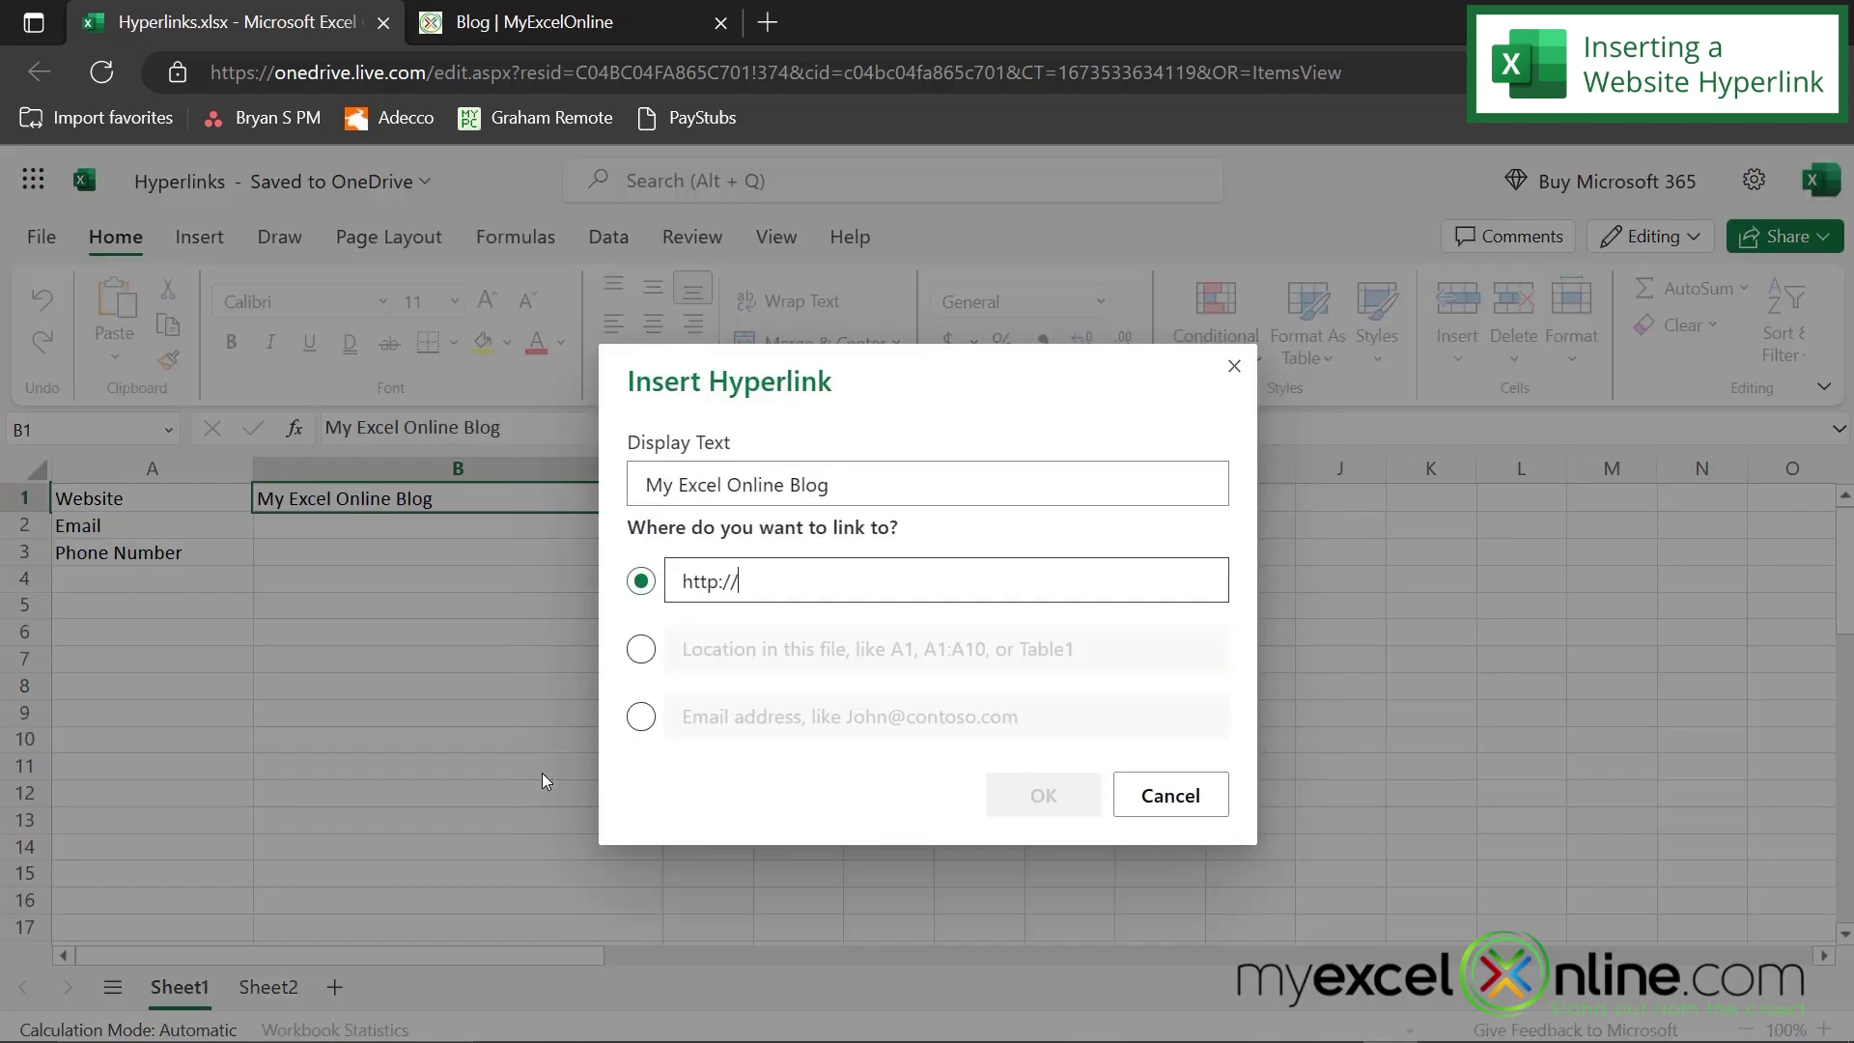
key(BackSpace)
key(BackSpace)
key(BackSpace)
key(BackSpace)
key(BackSpace)
key(BackSpace)
key(BackSpace)
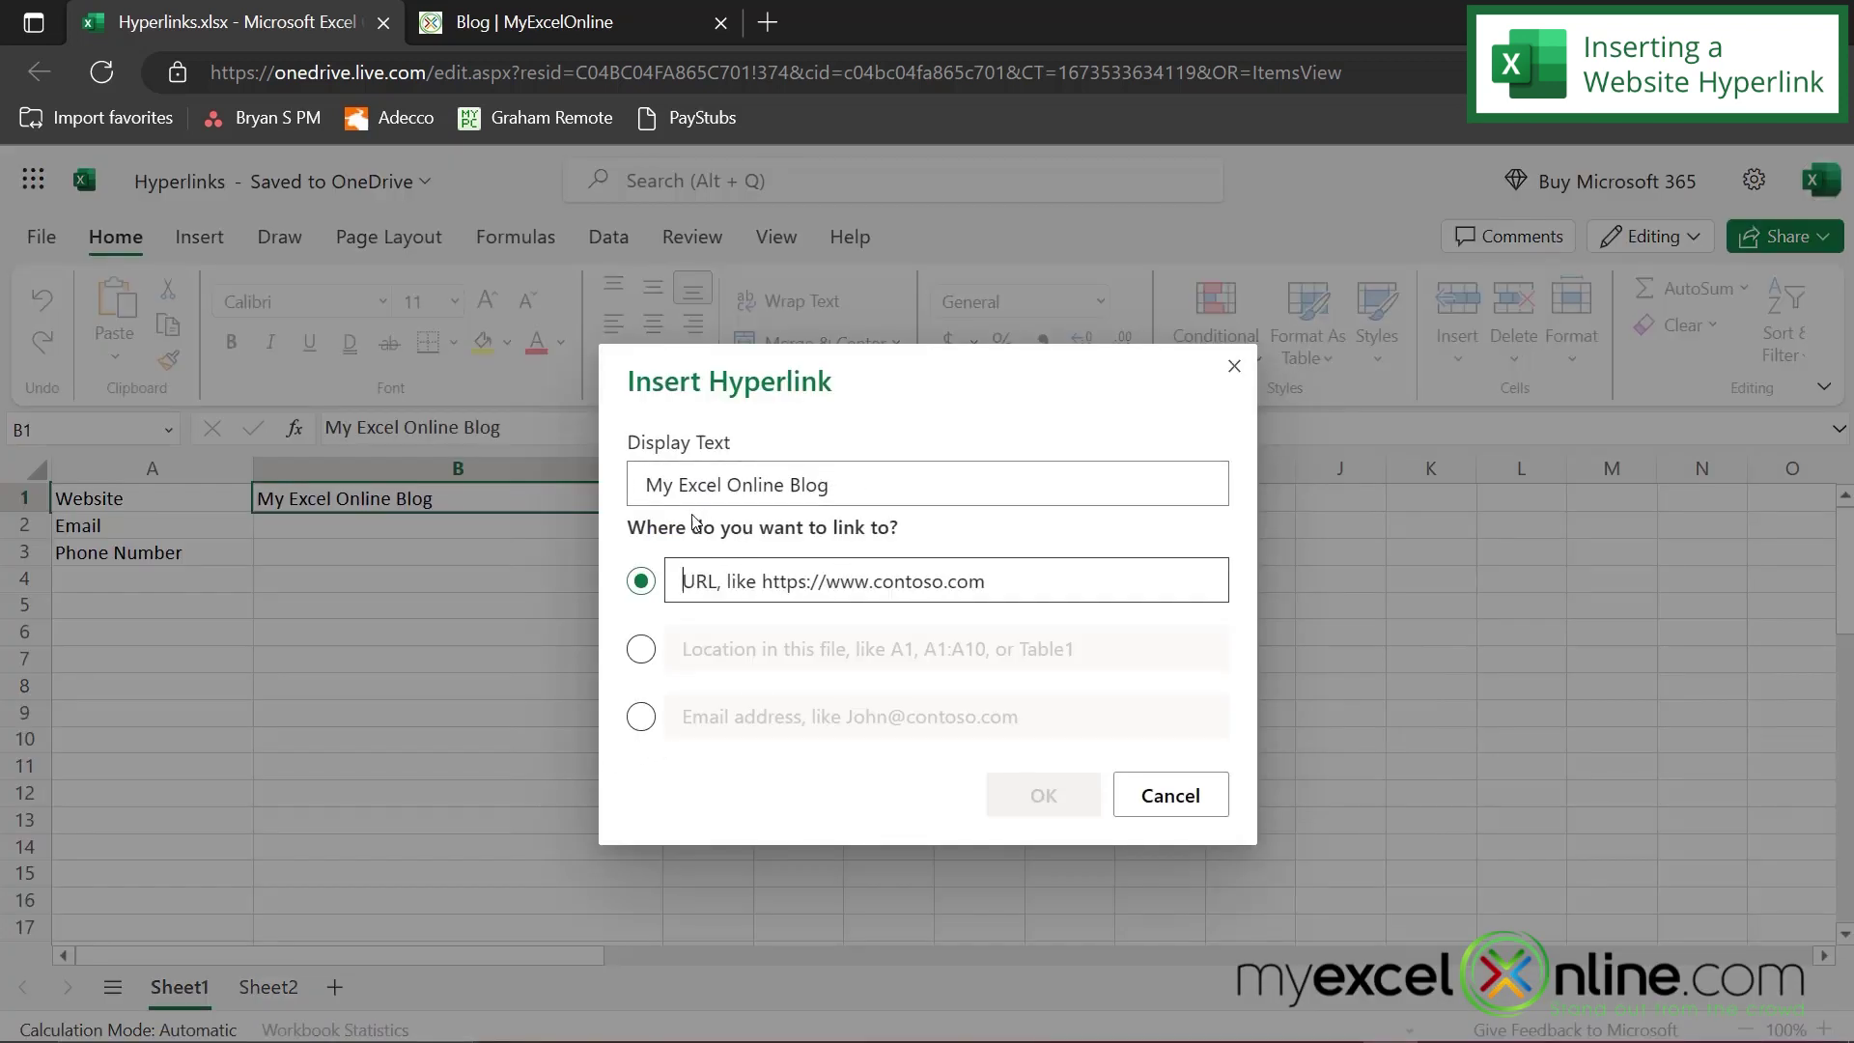
text(https://www.myexcelonline.com/blog/#)
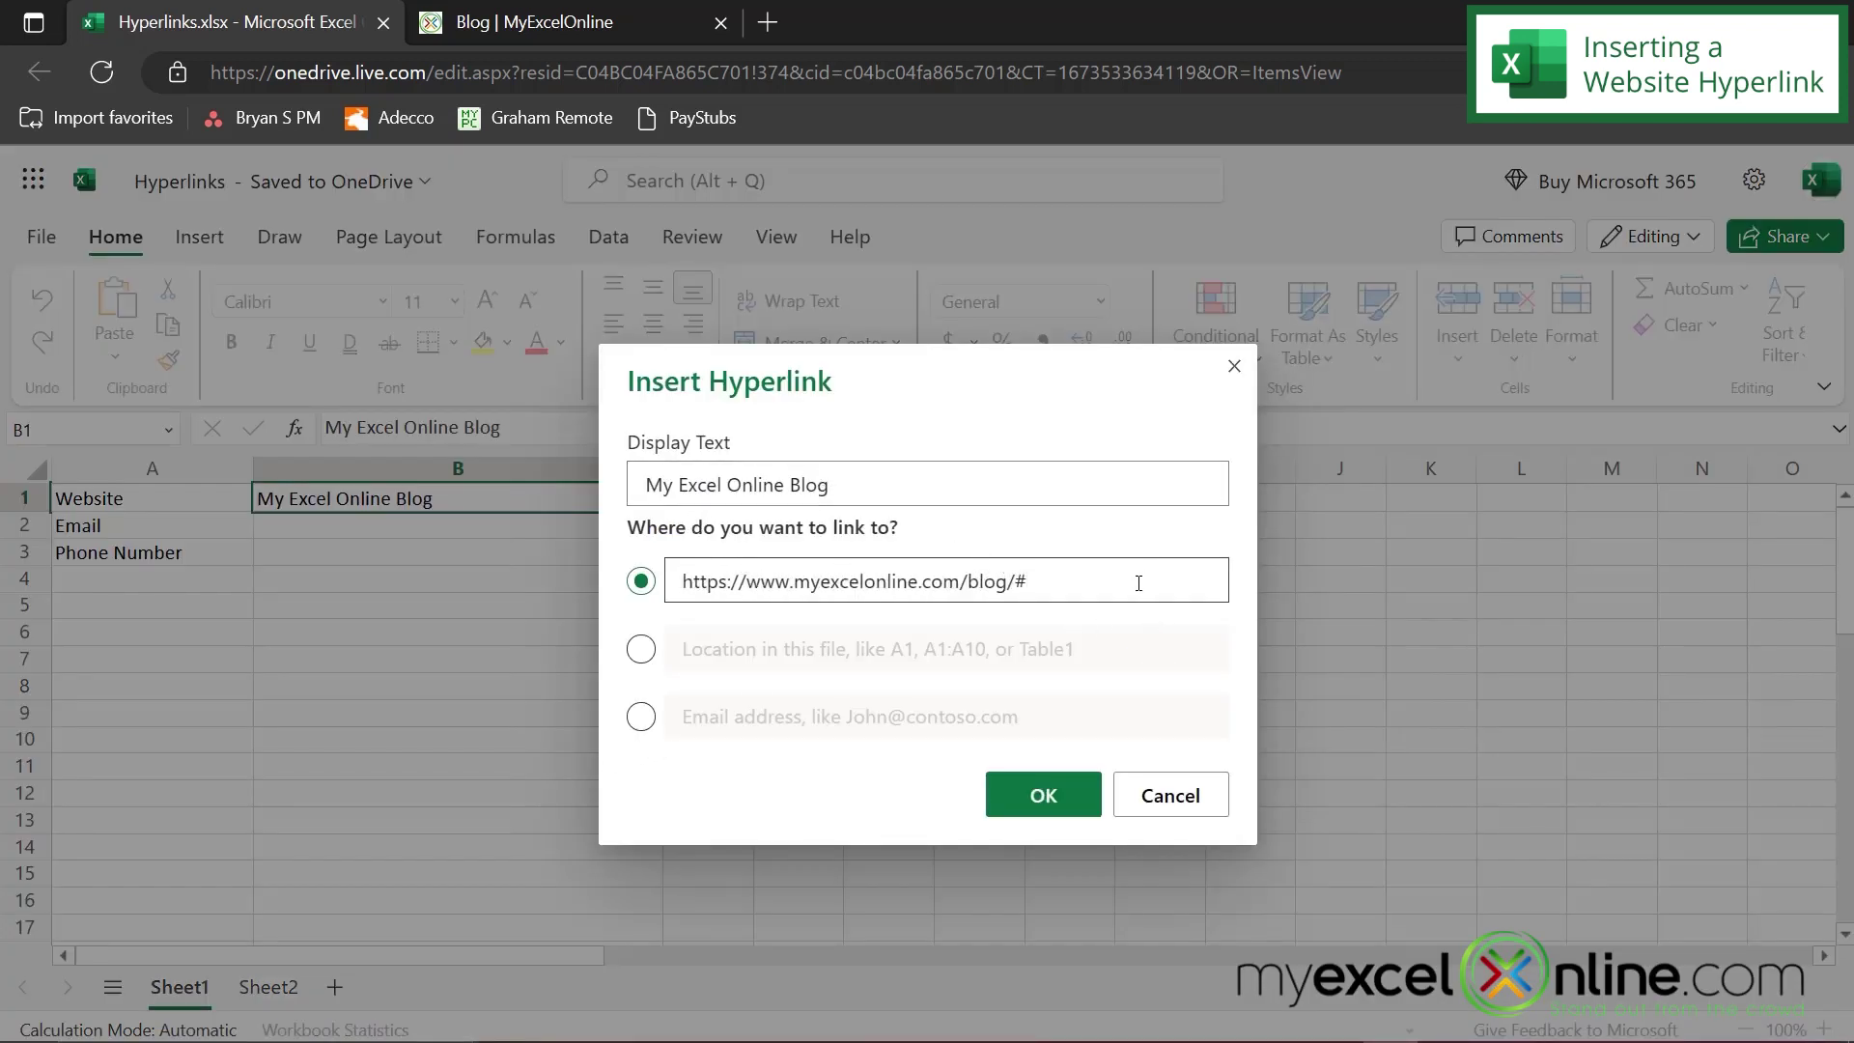
click(1041, 809)
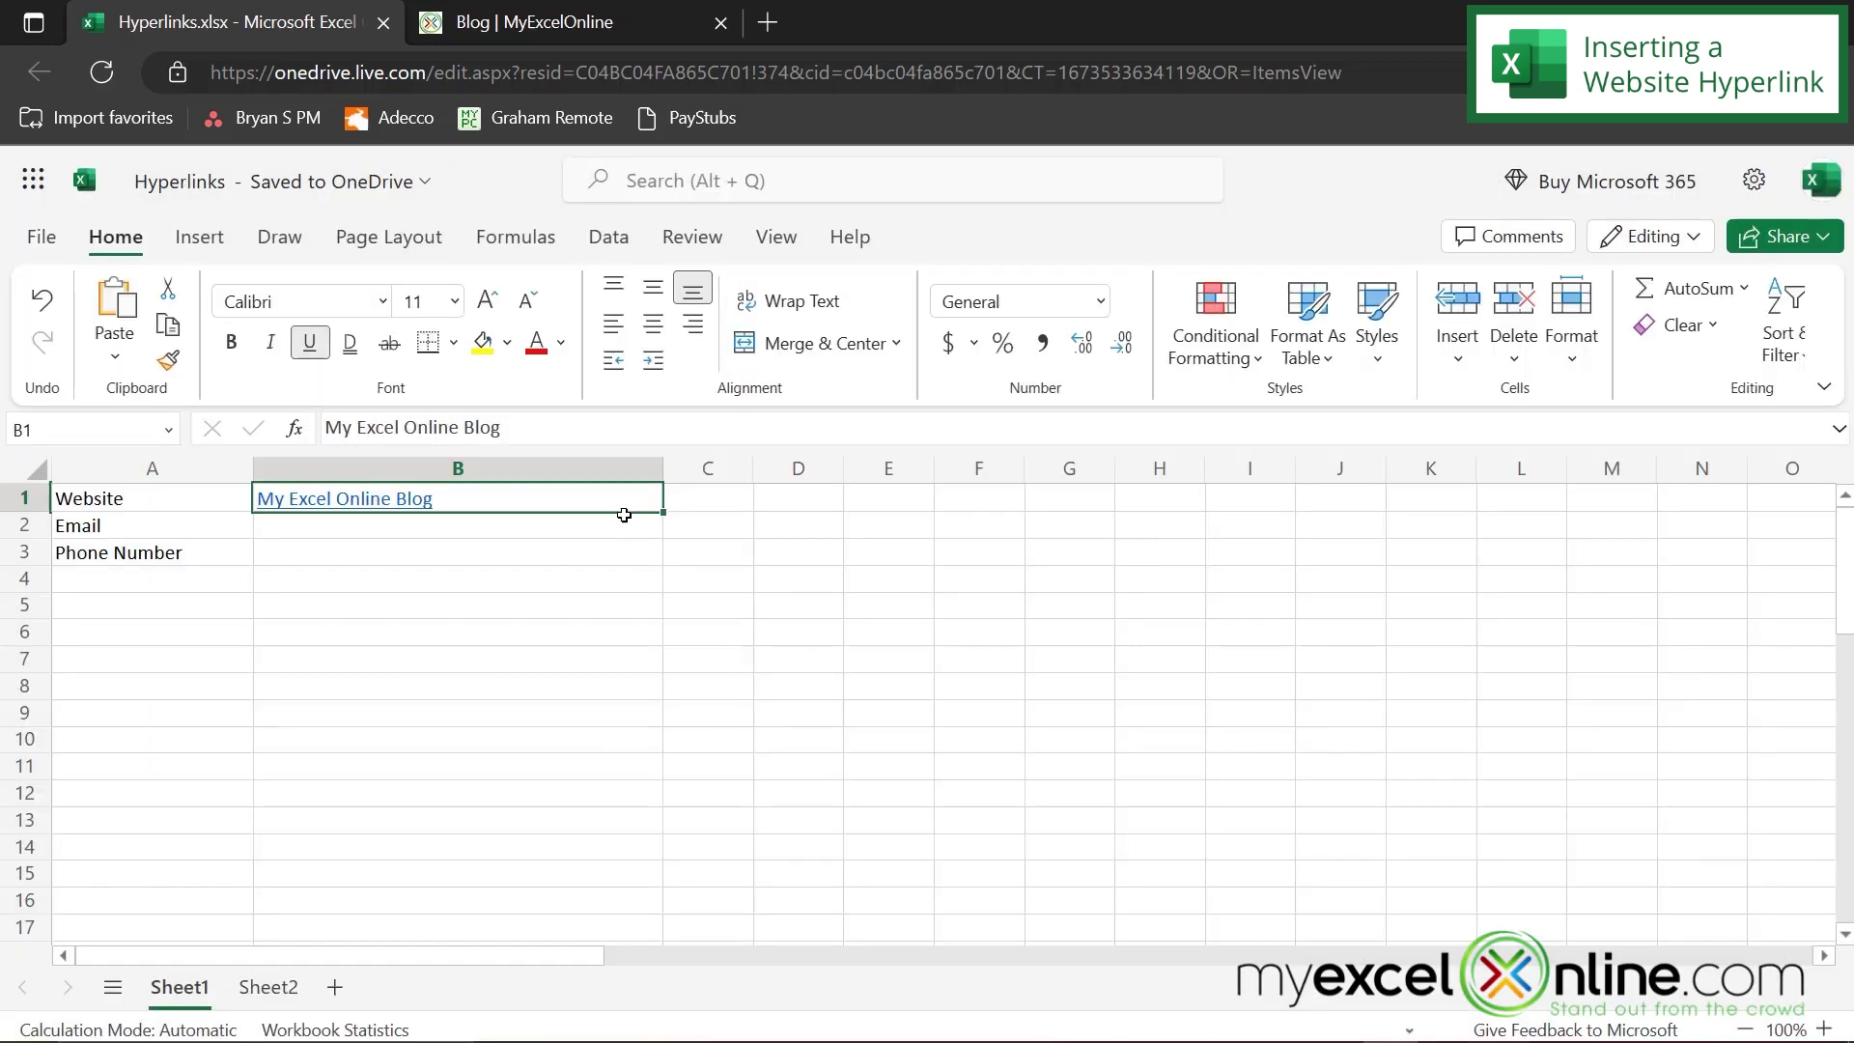
right_click(401, 508)
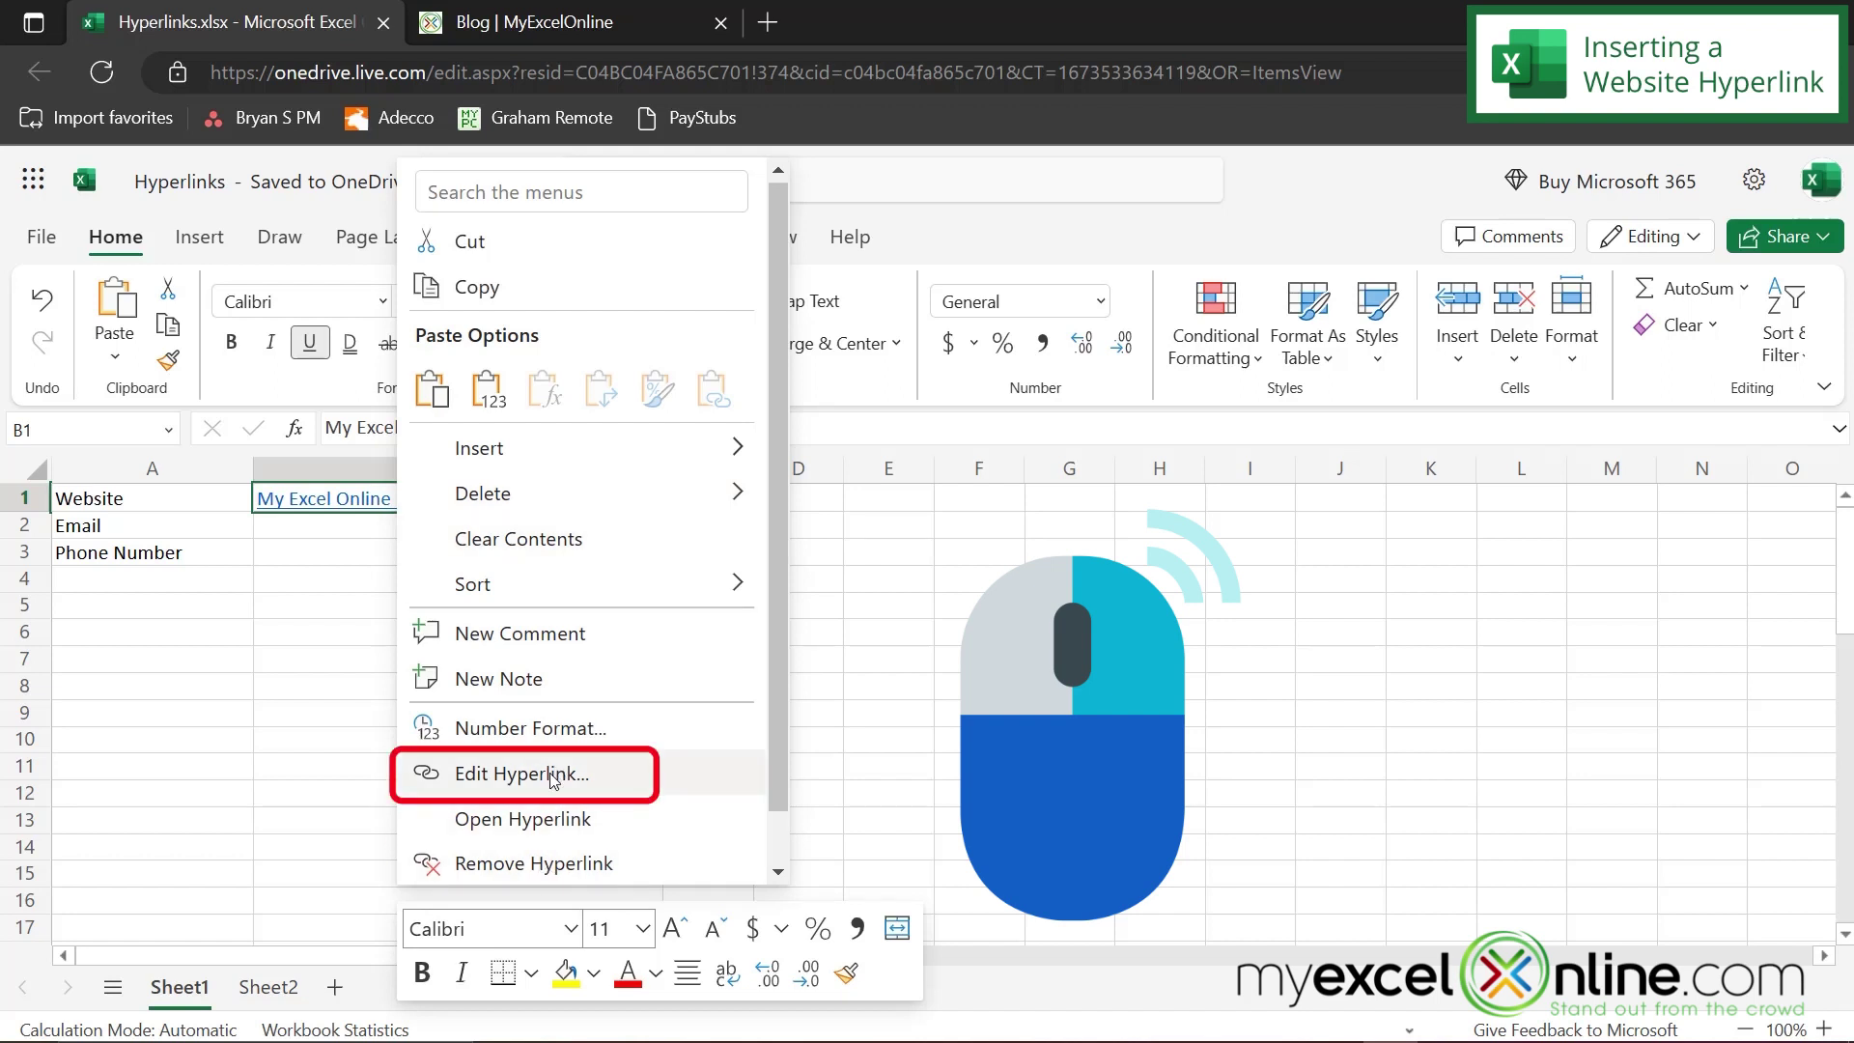
click(547, 821)
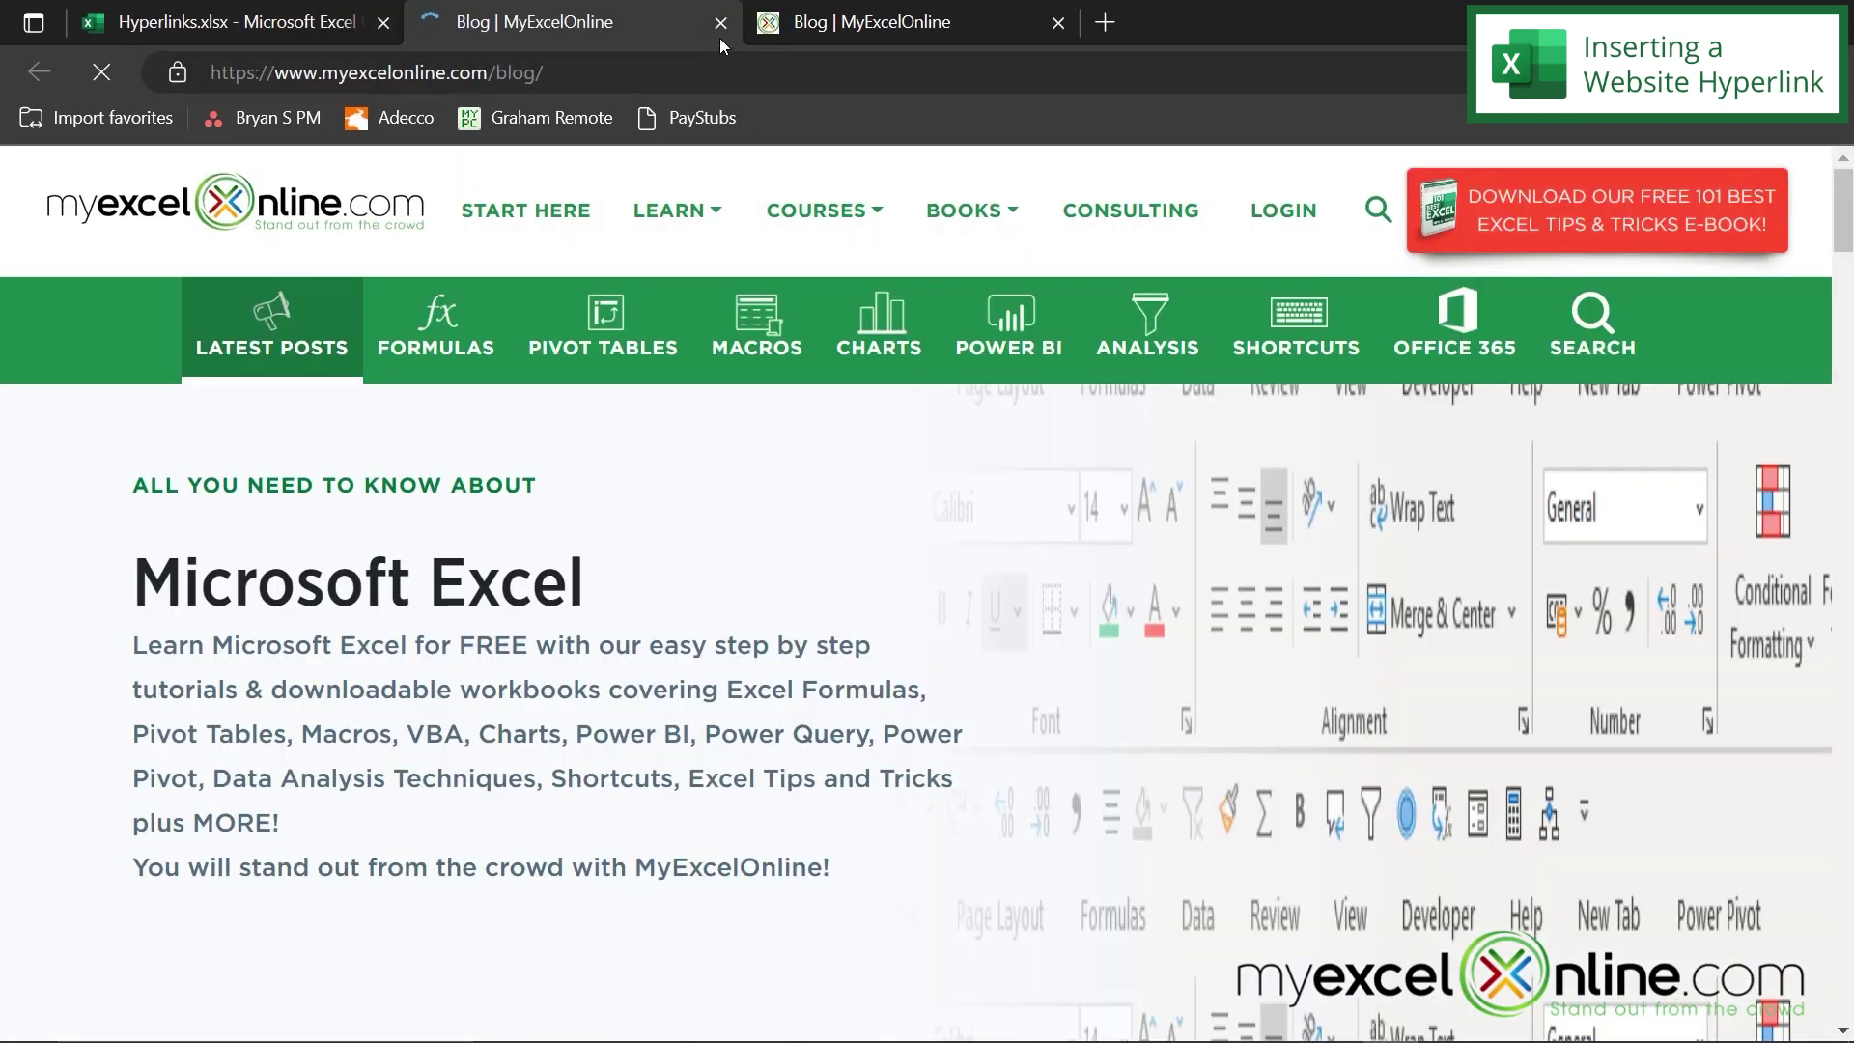
click(721, 22)
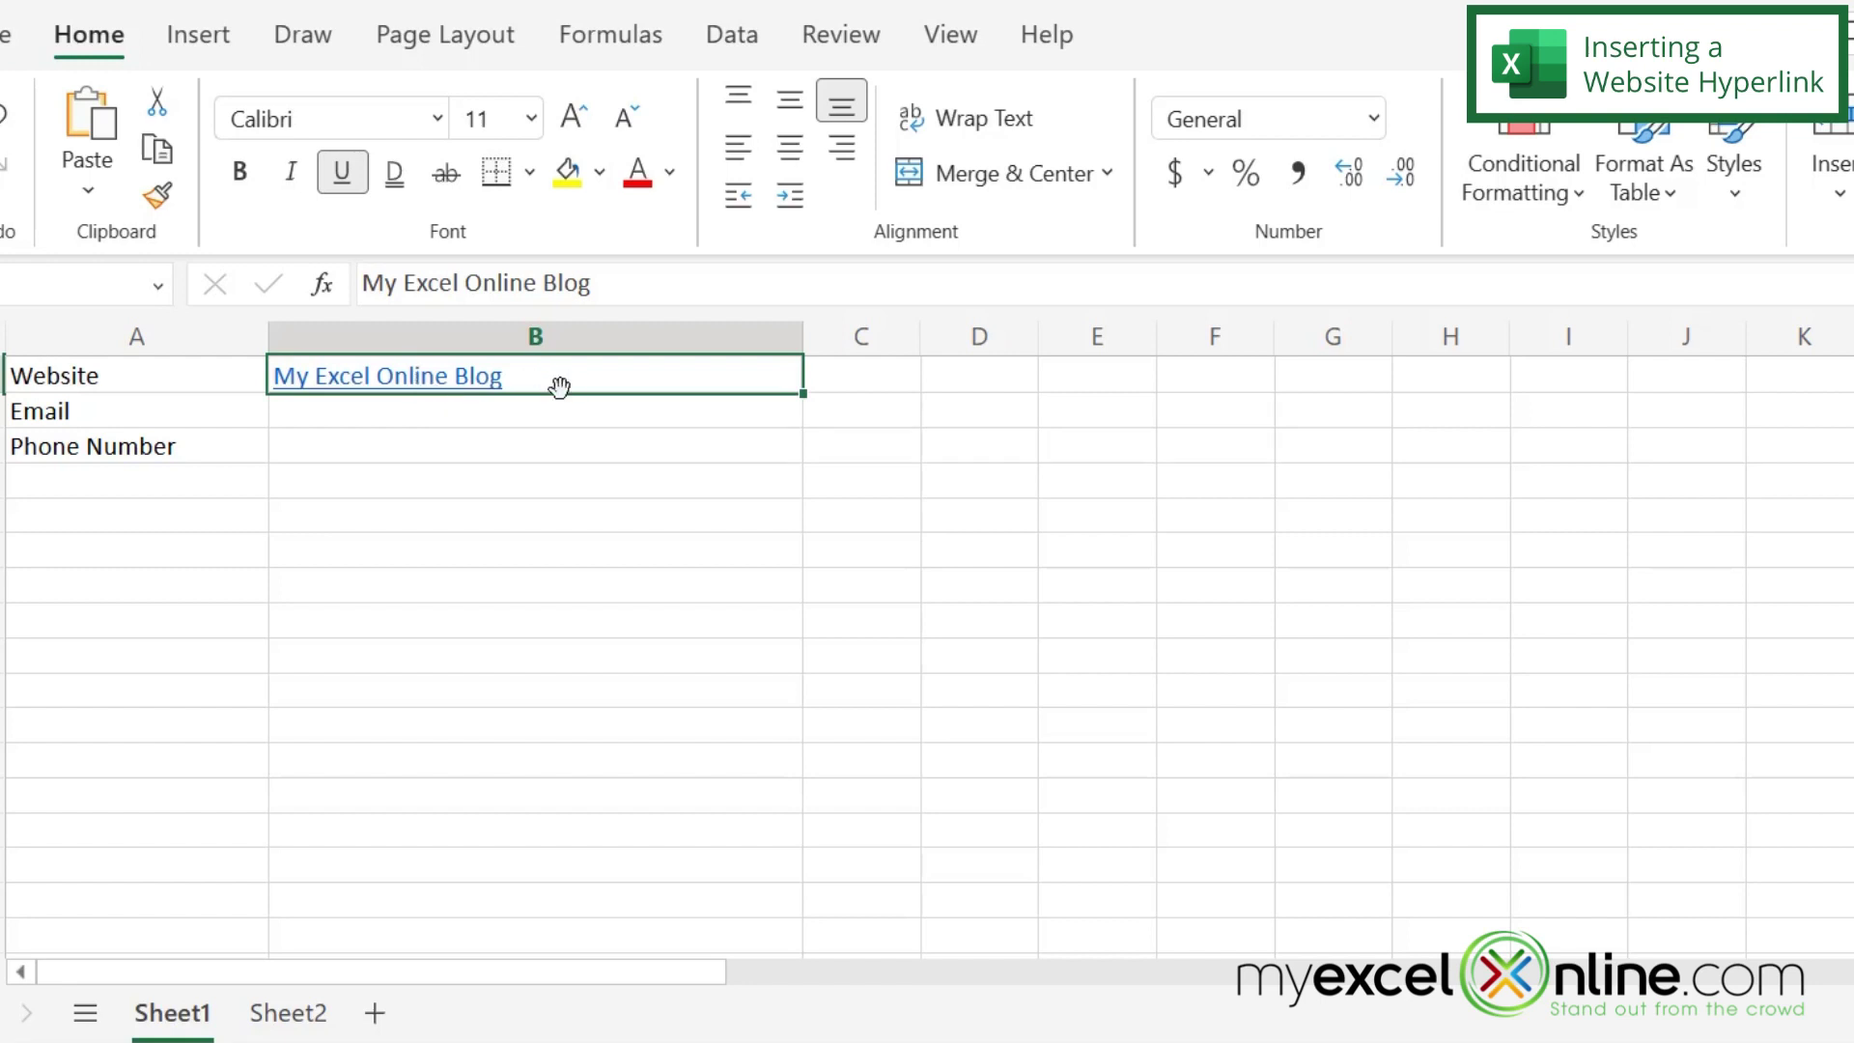
drag(553, 380, 1069, 447)
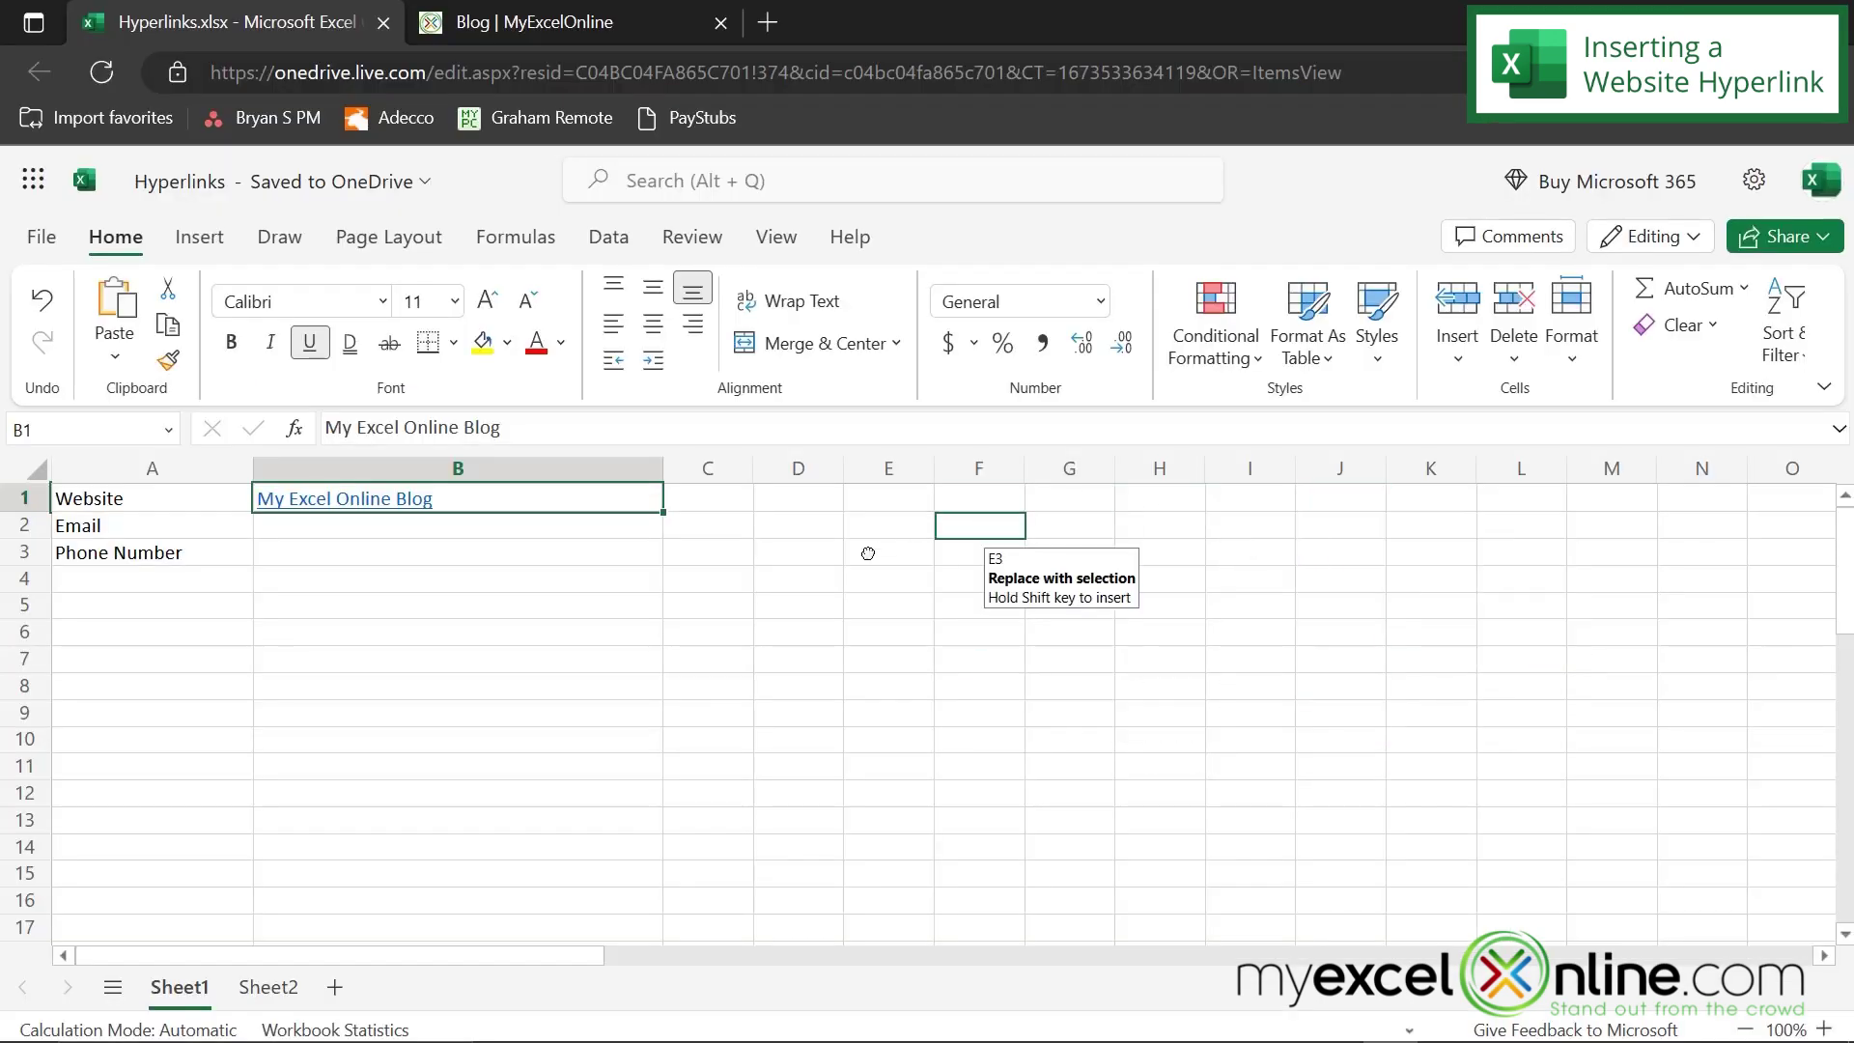
drag(867, 554, 393, 505)
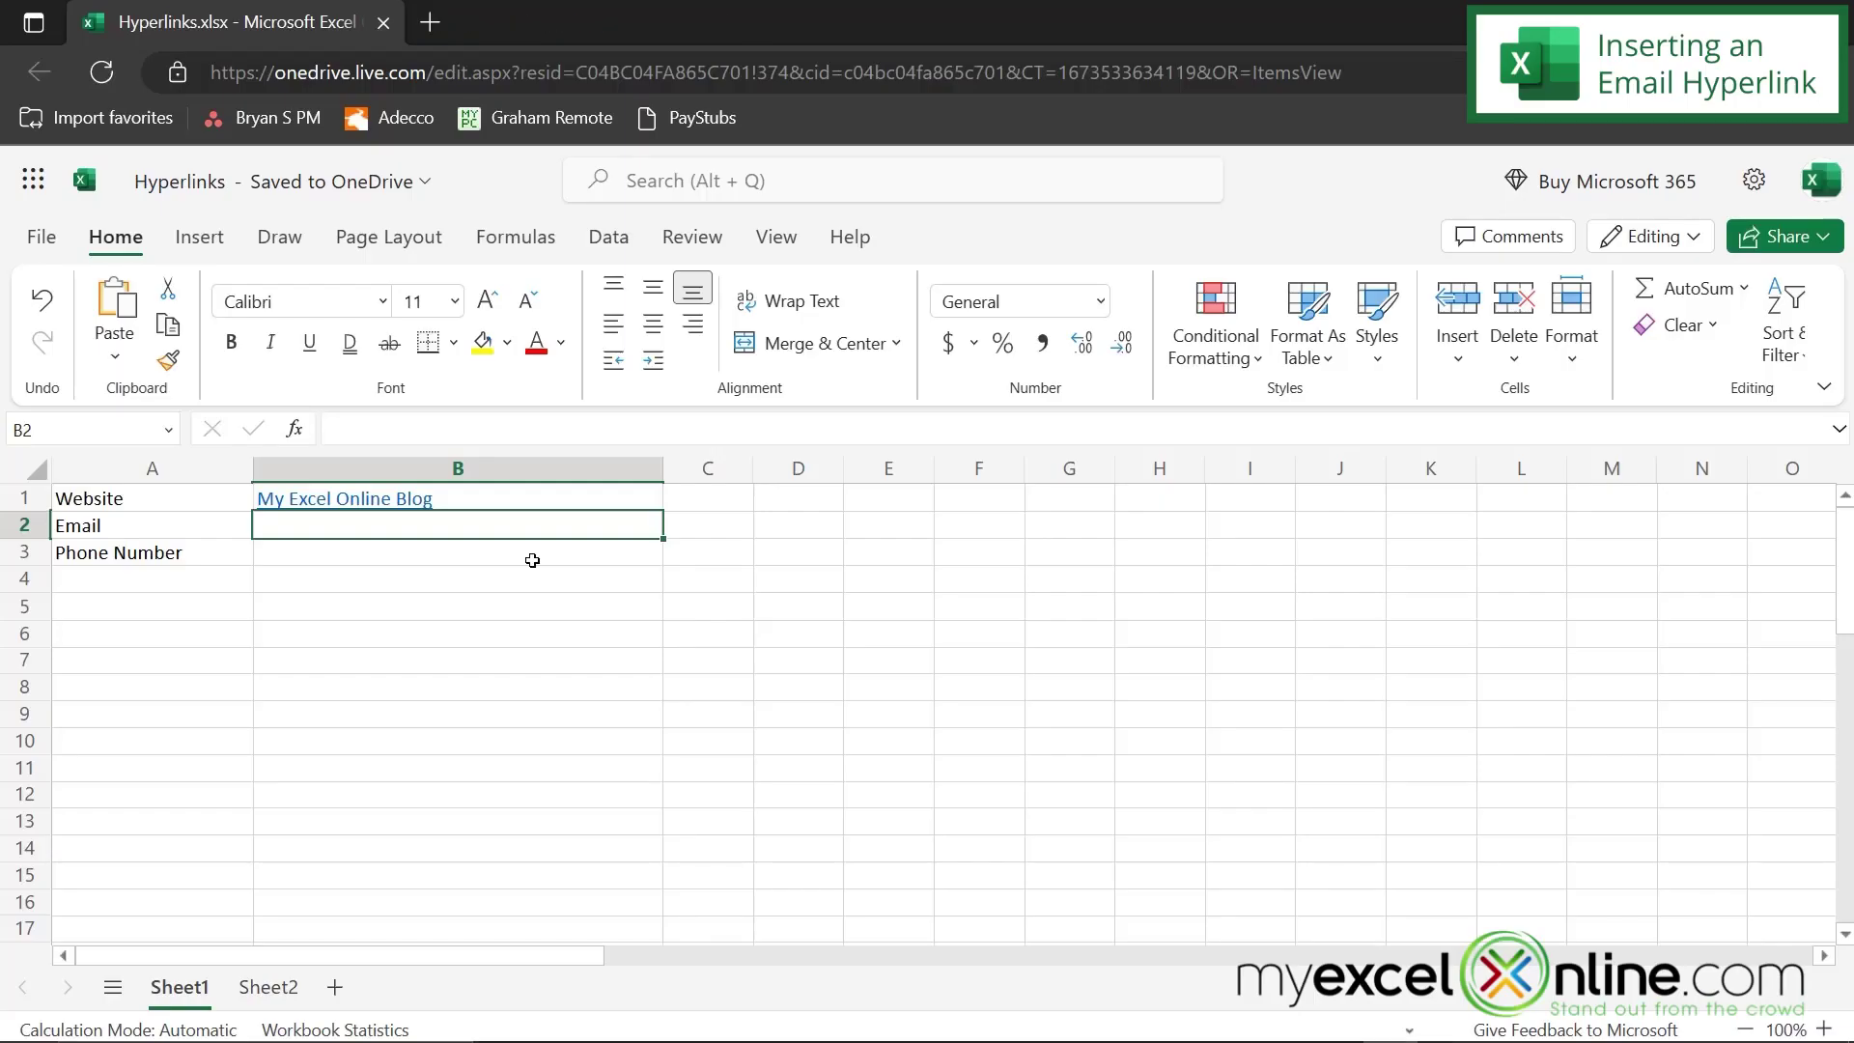
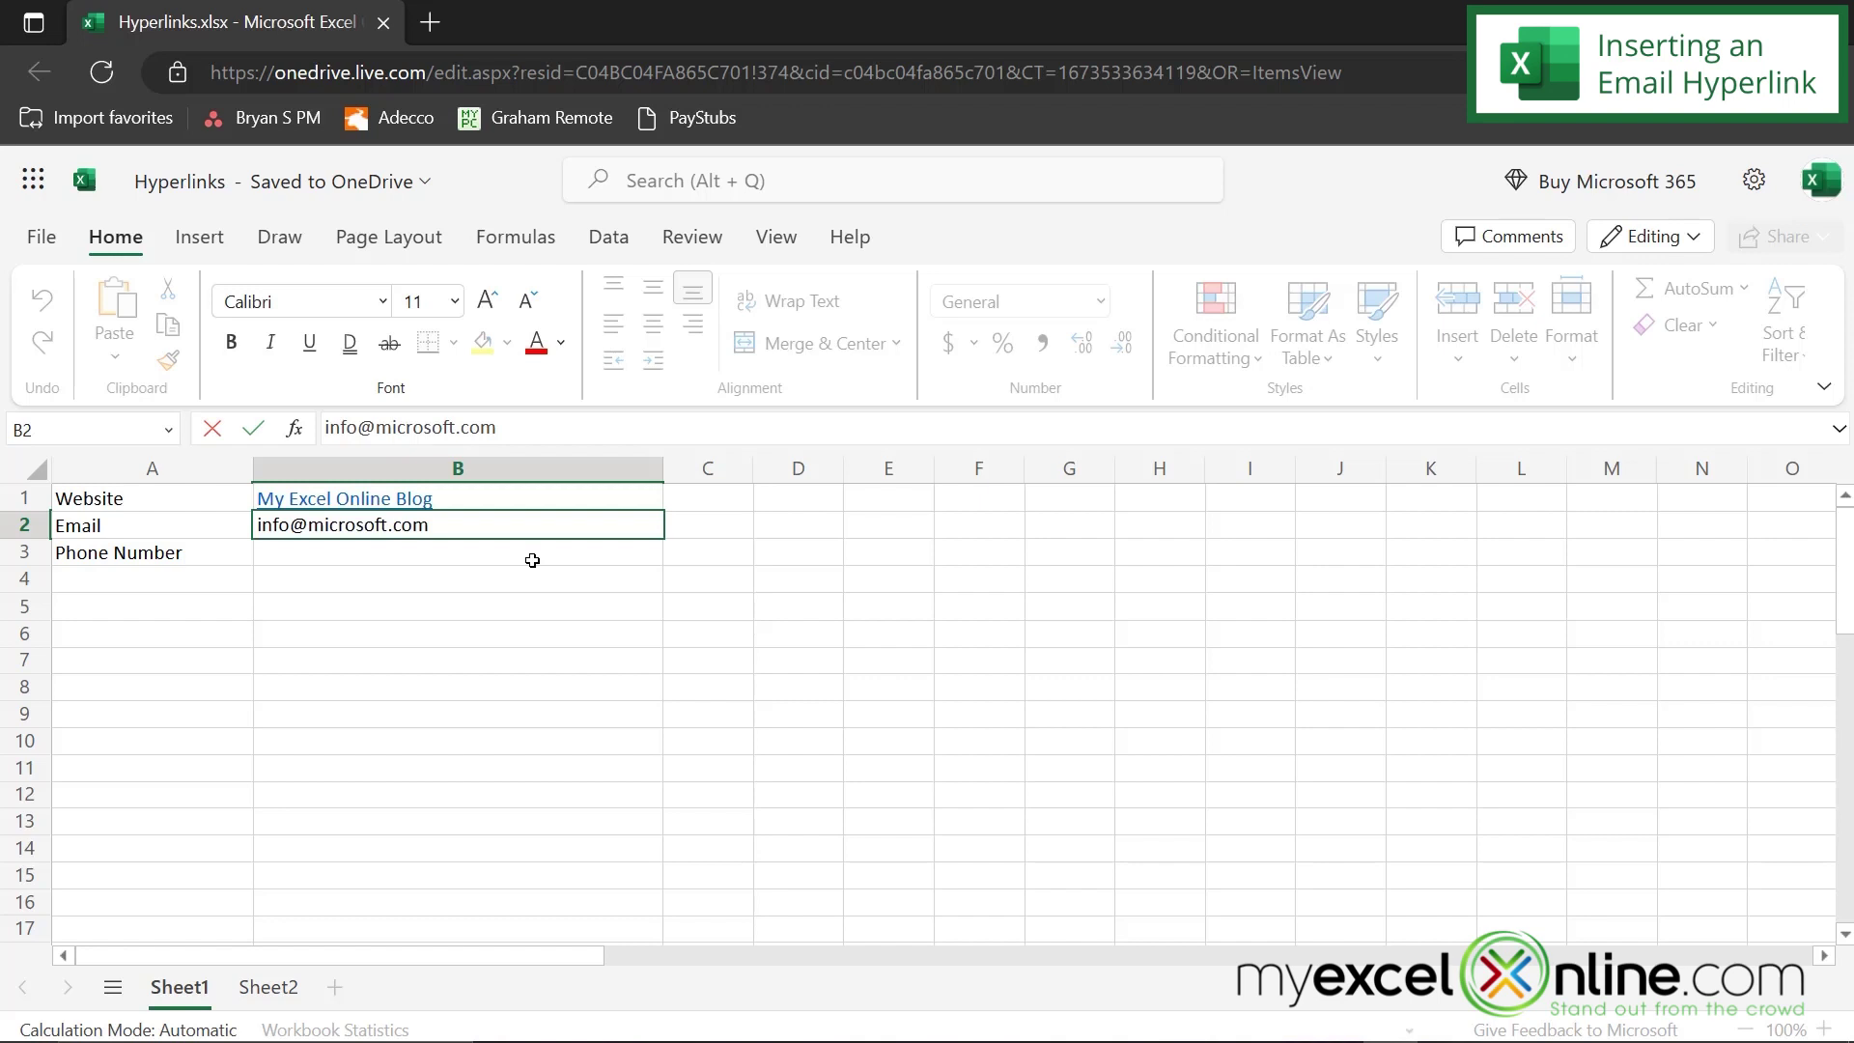
- Enter an email address in B2 so it becomes a mailto link, then follow it
key(Return)
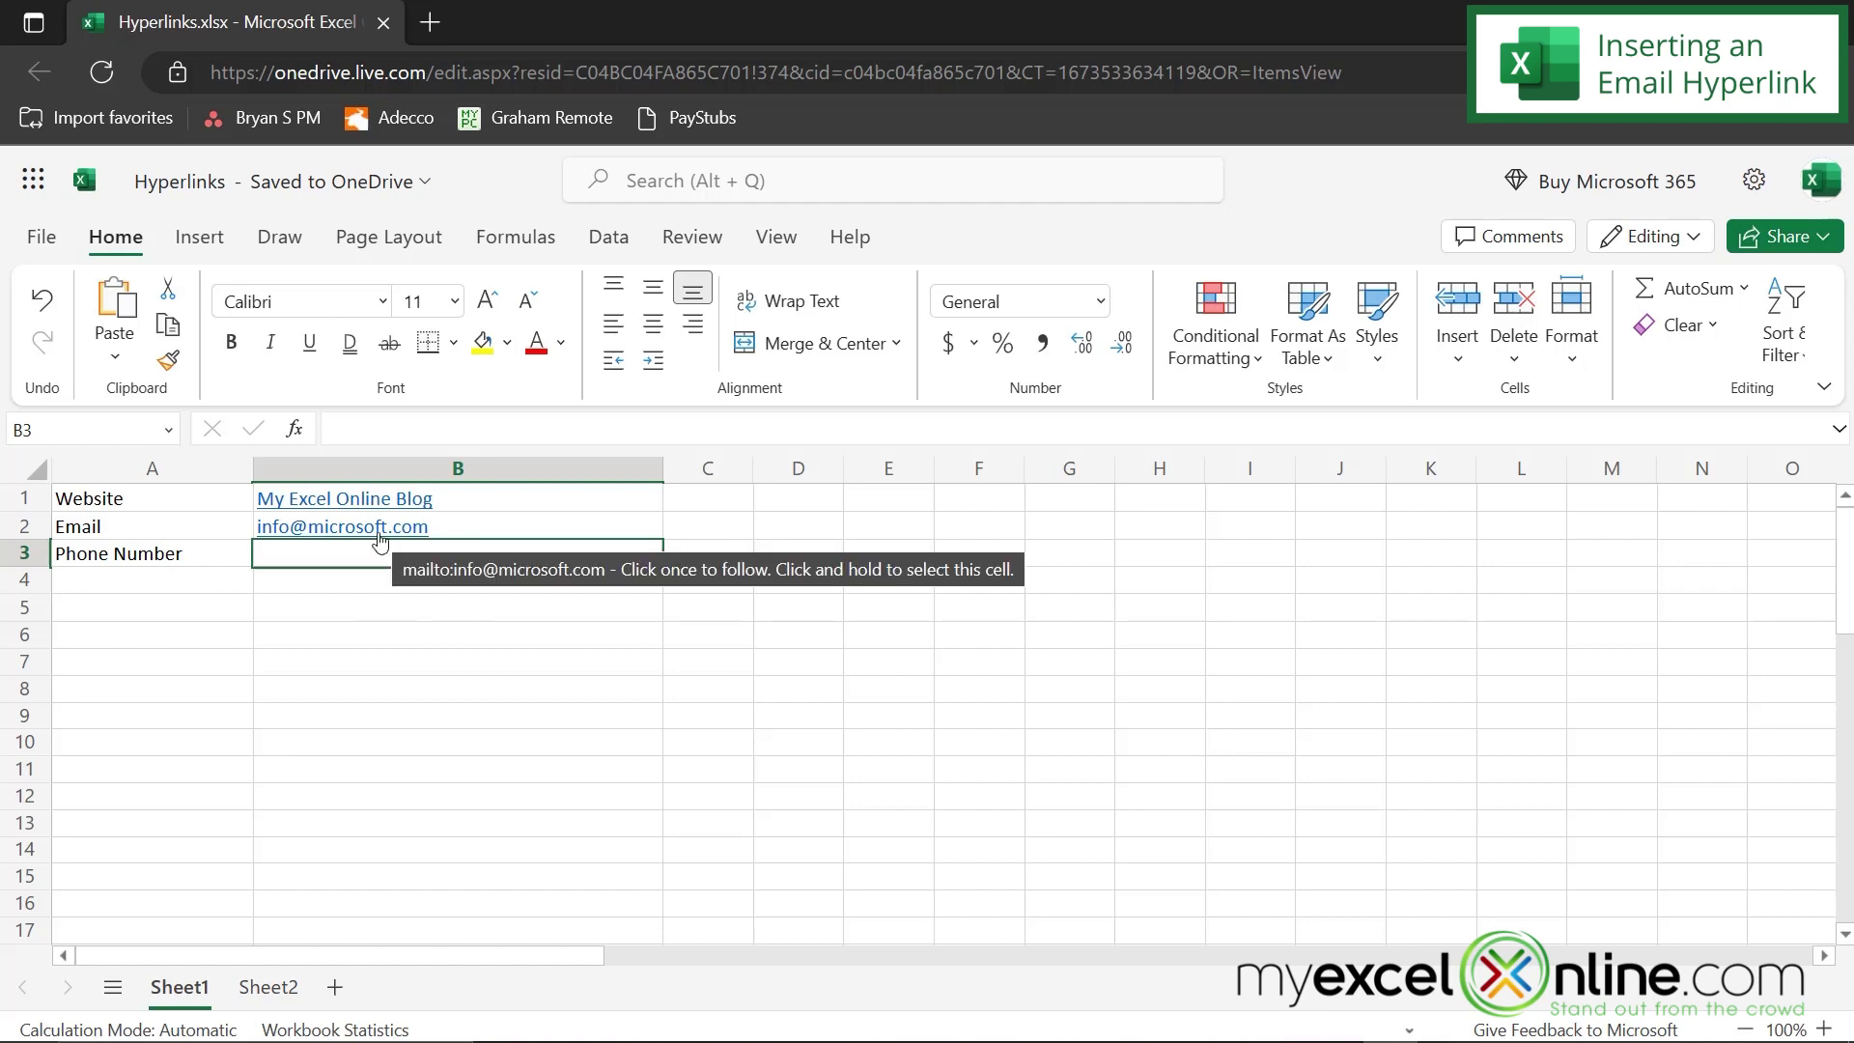
click(379, 542)
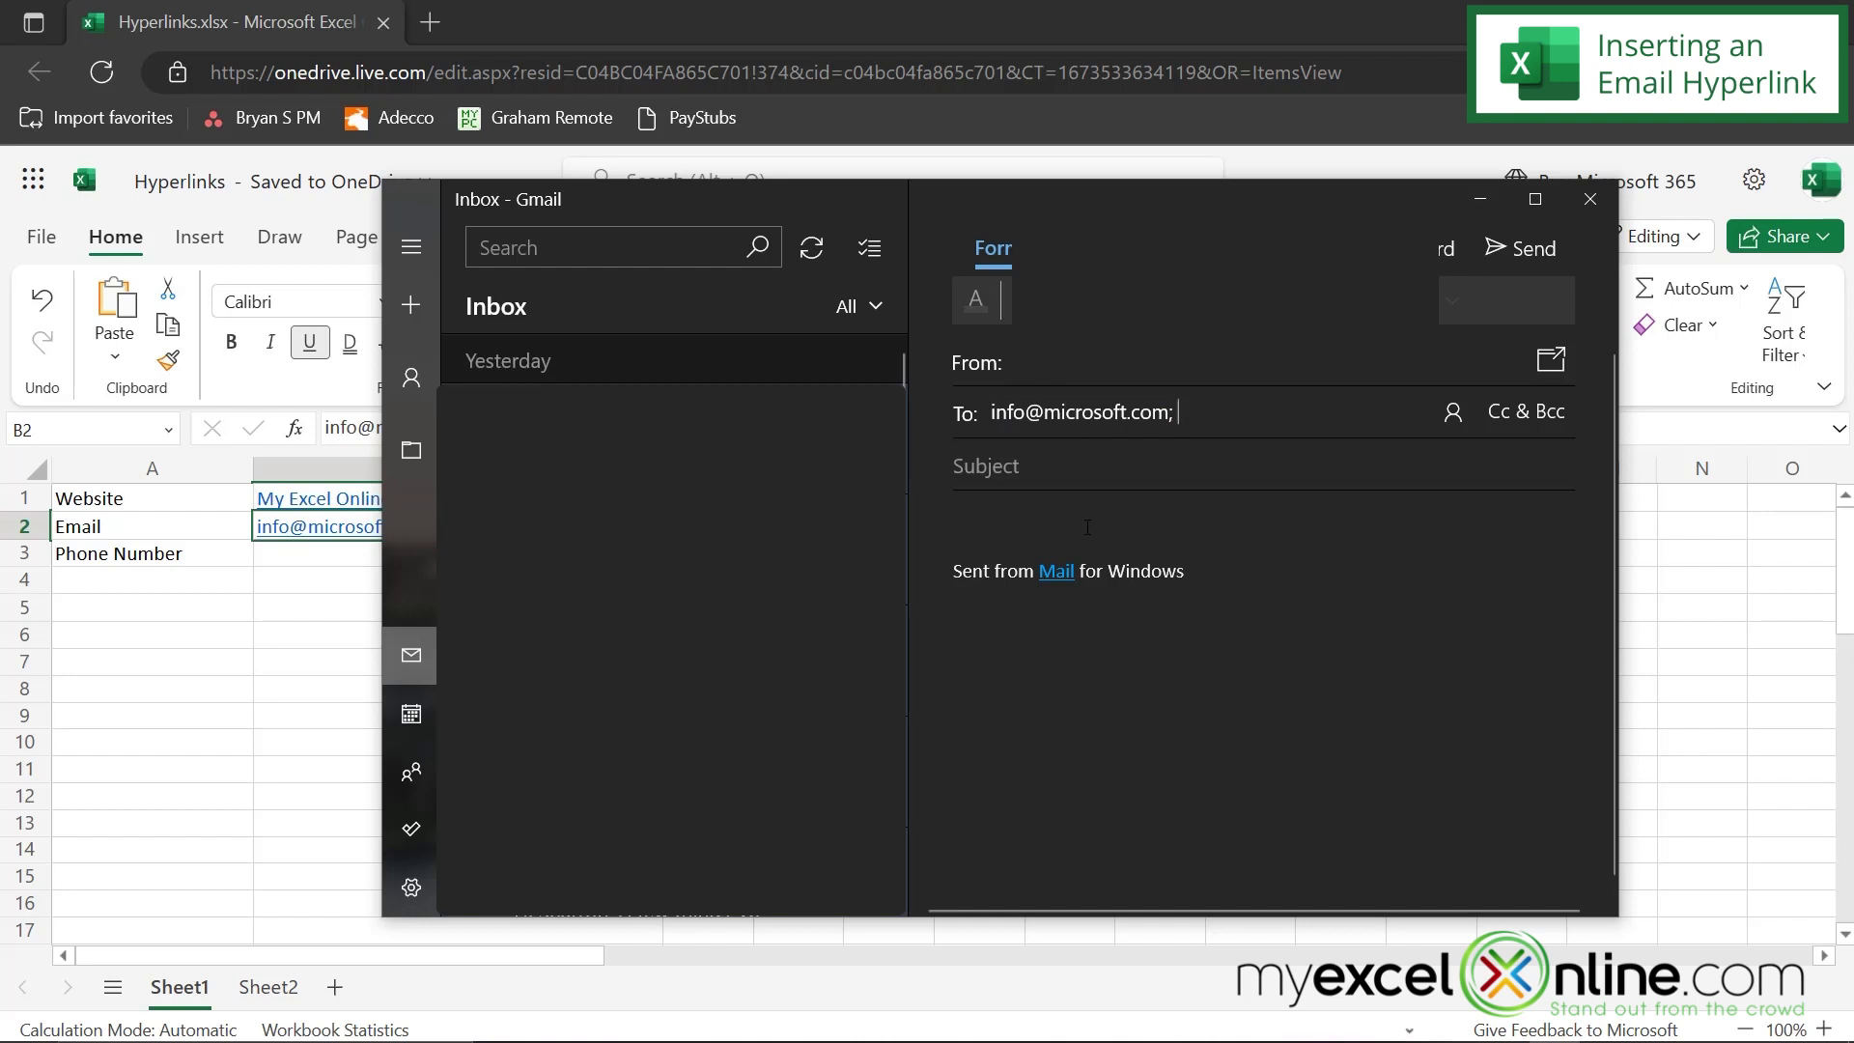
- Close the new Mail message window to return to the workbook
click(1589, 199)
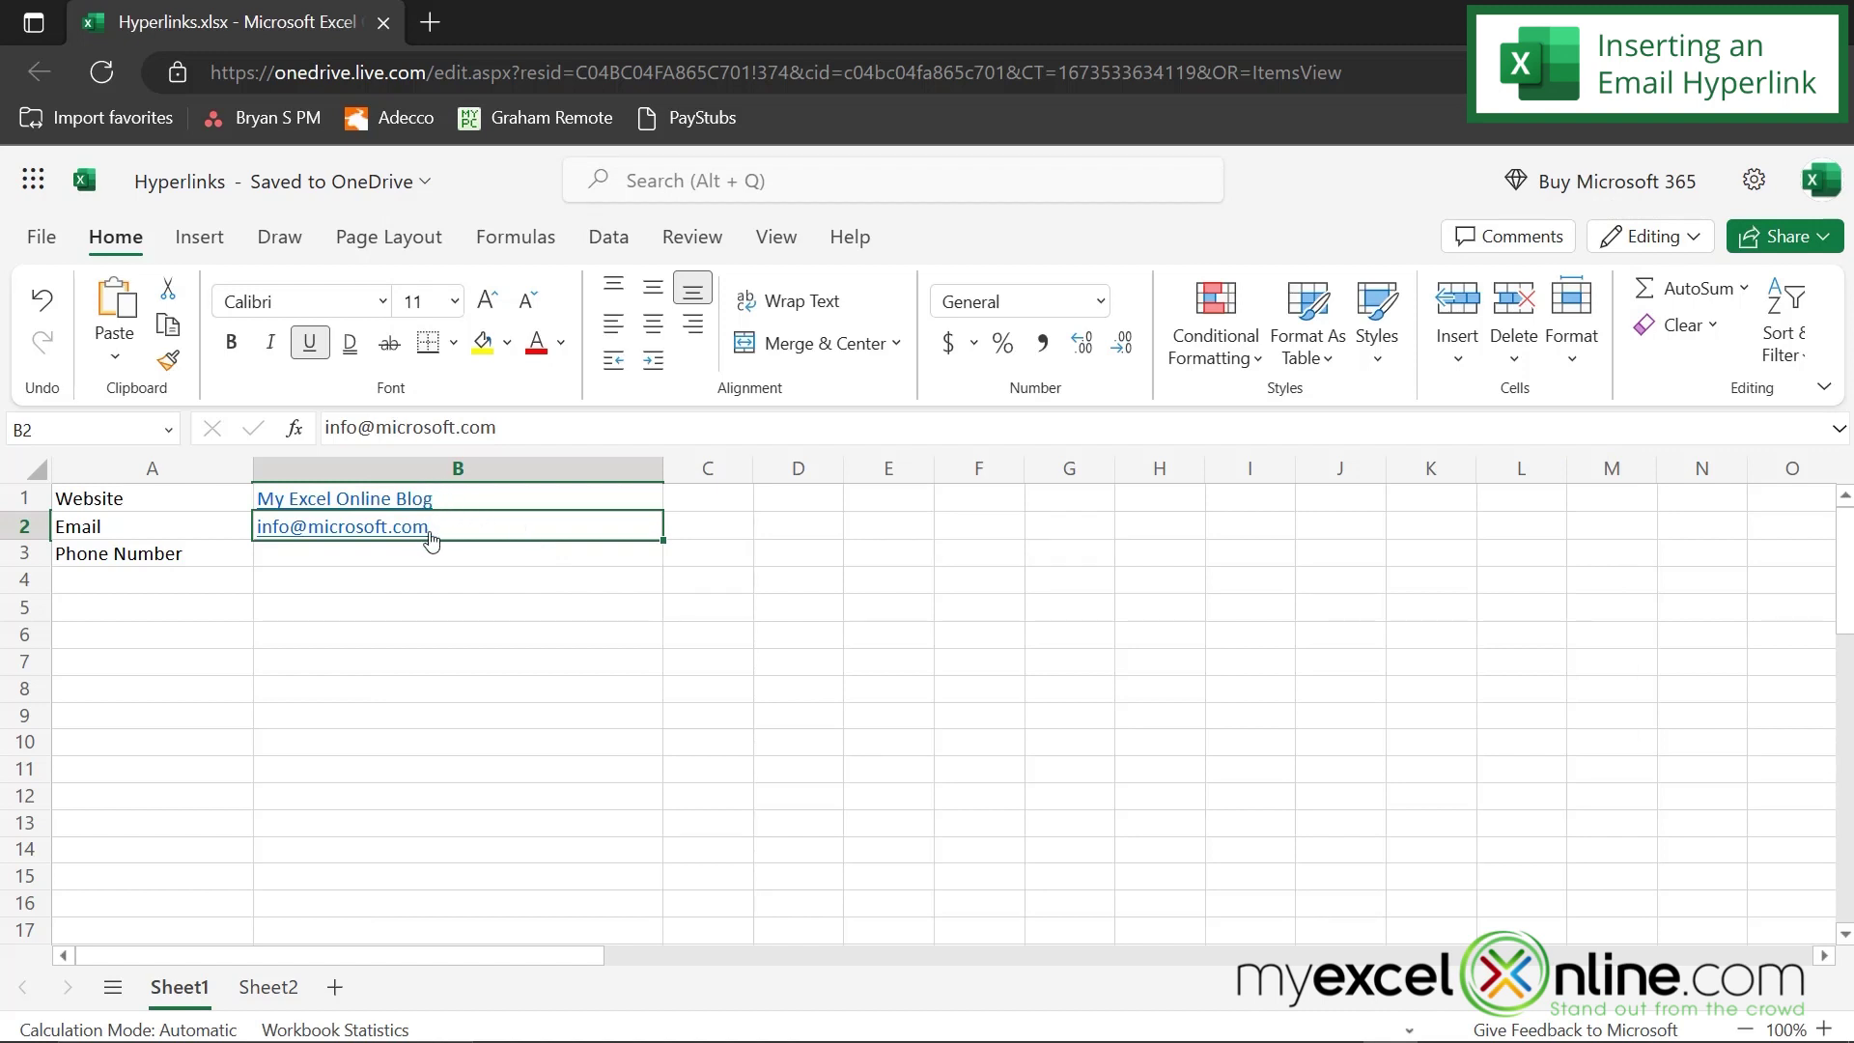
right_click(392, 530)
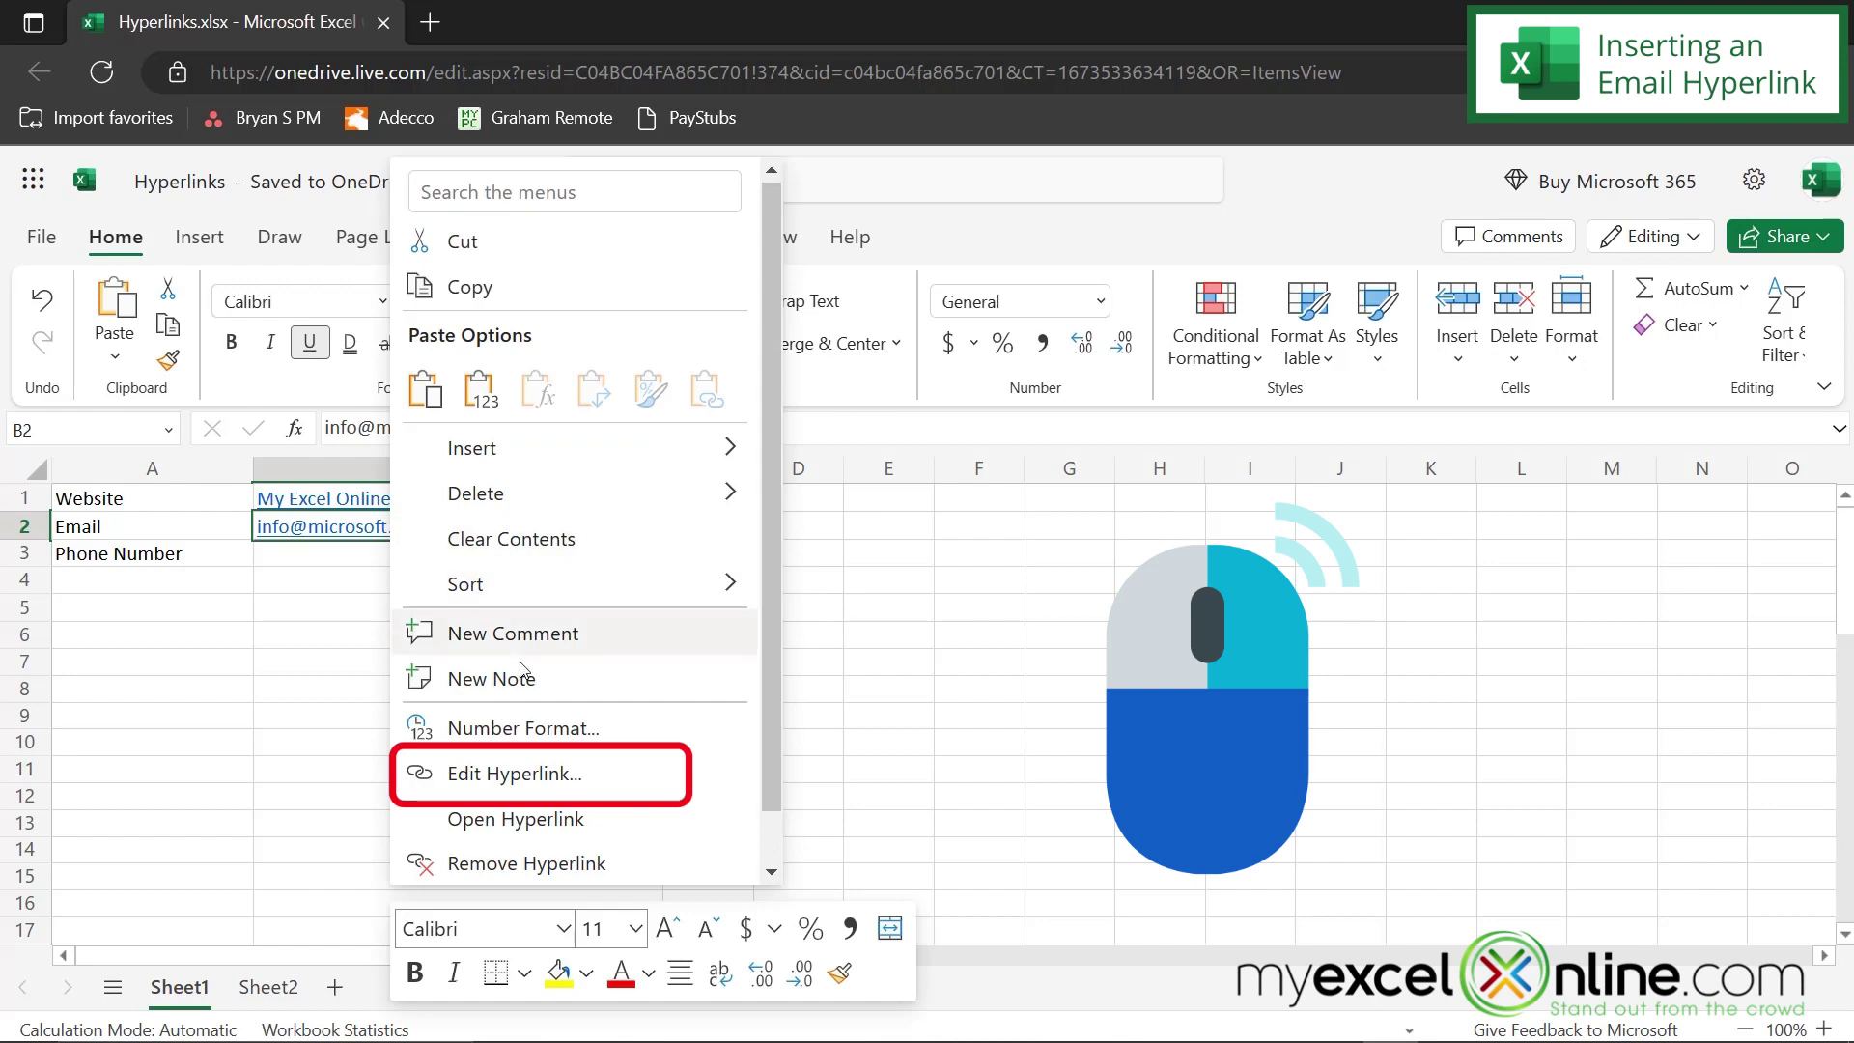
click(512, 770)
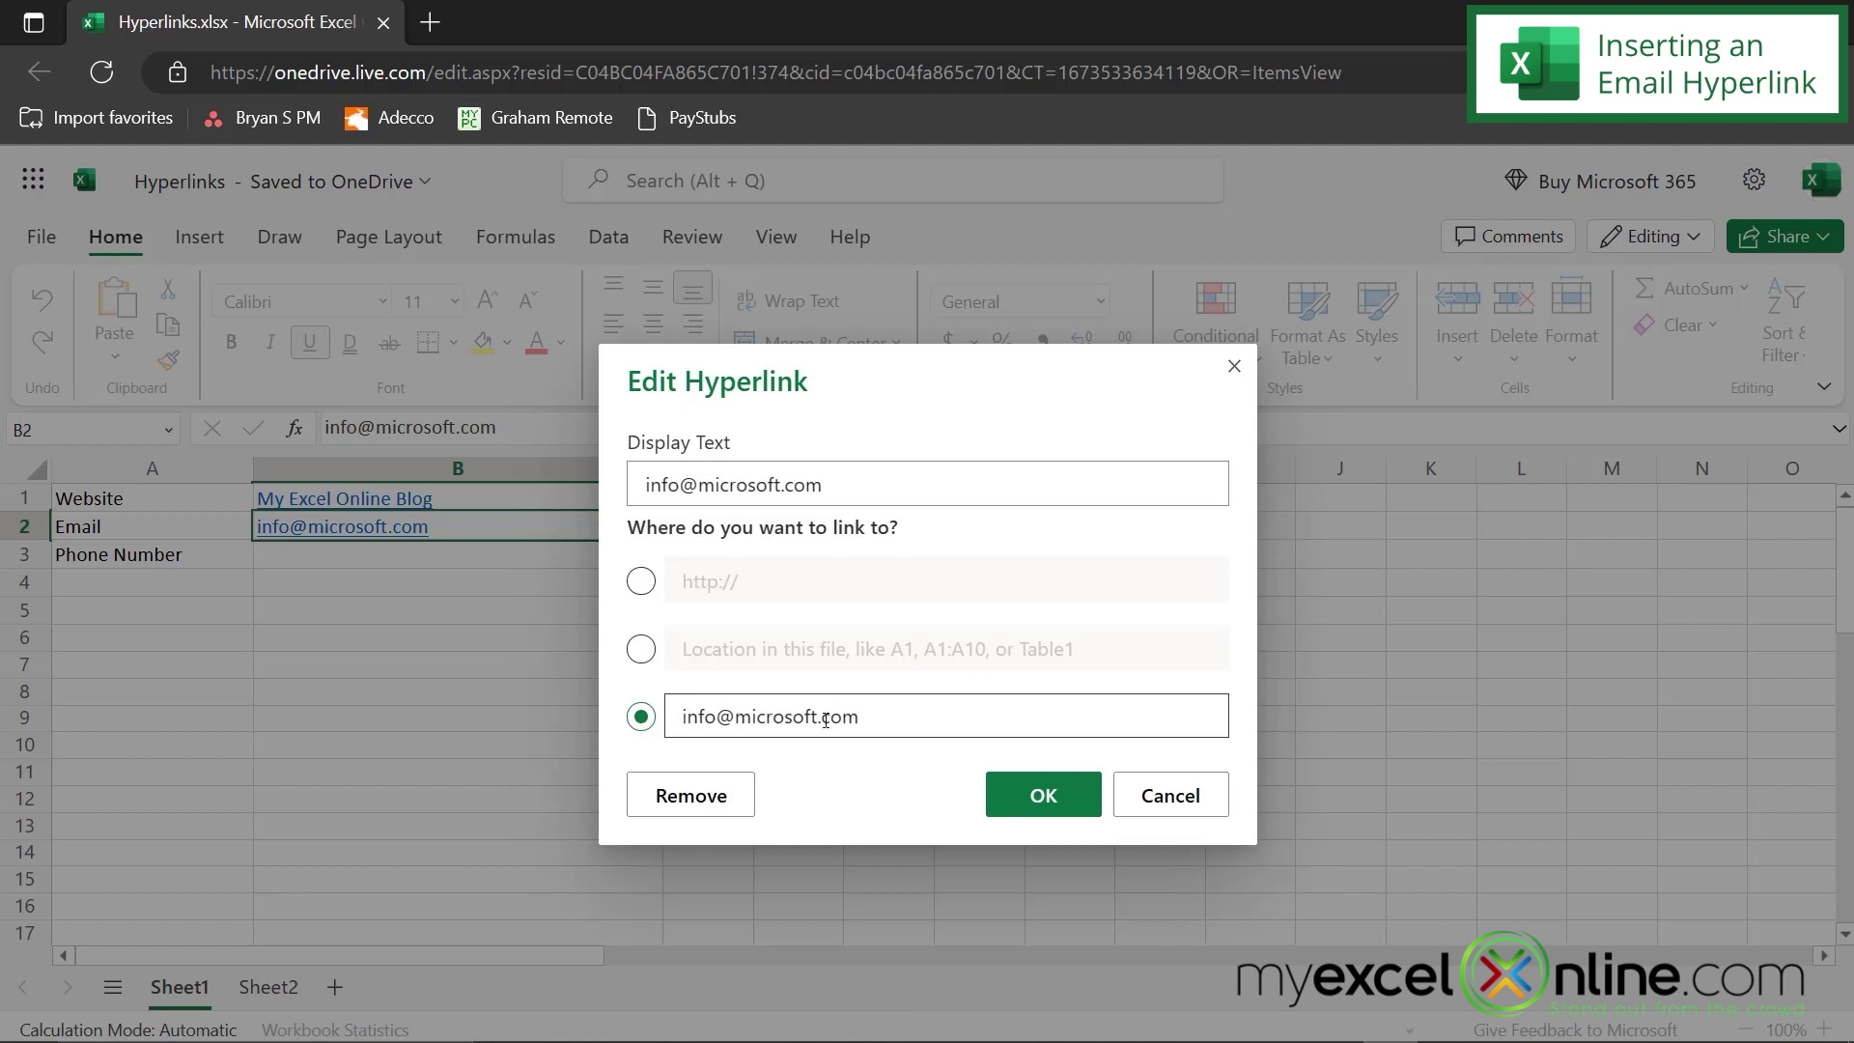
click(1022, 796)
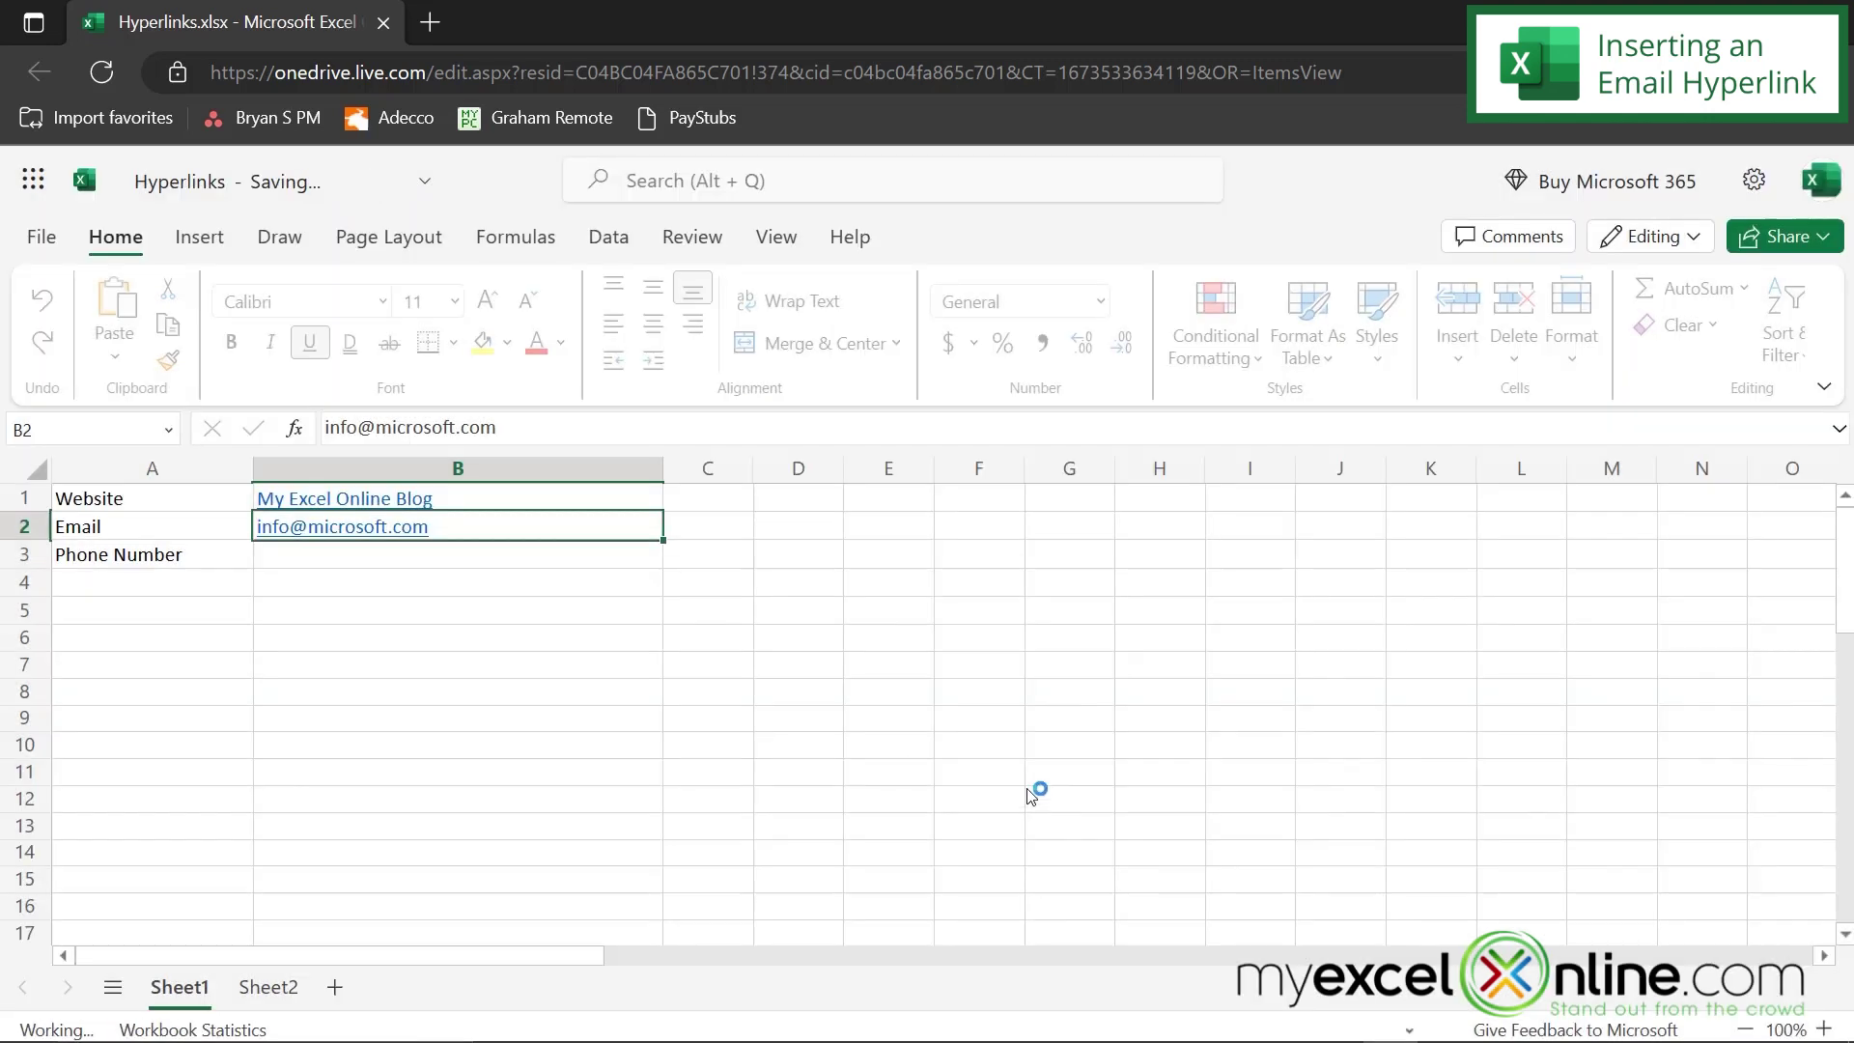
click(370, 556)
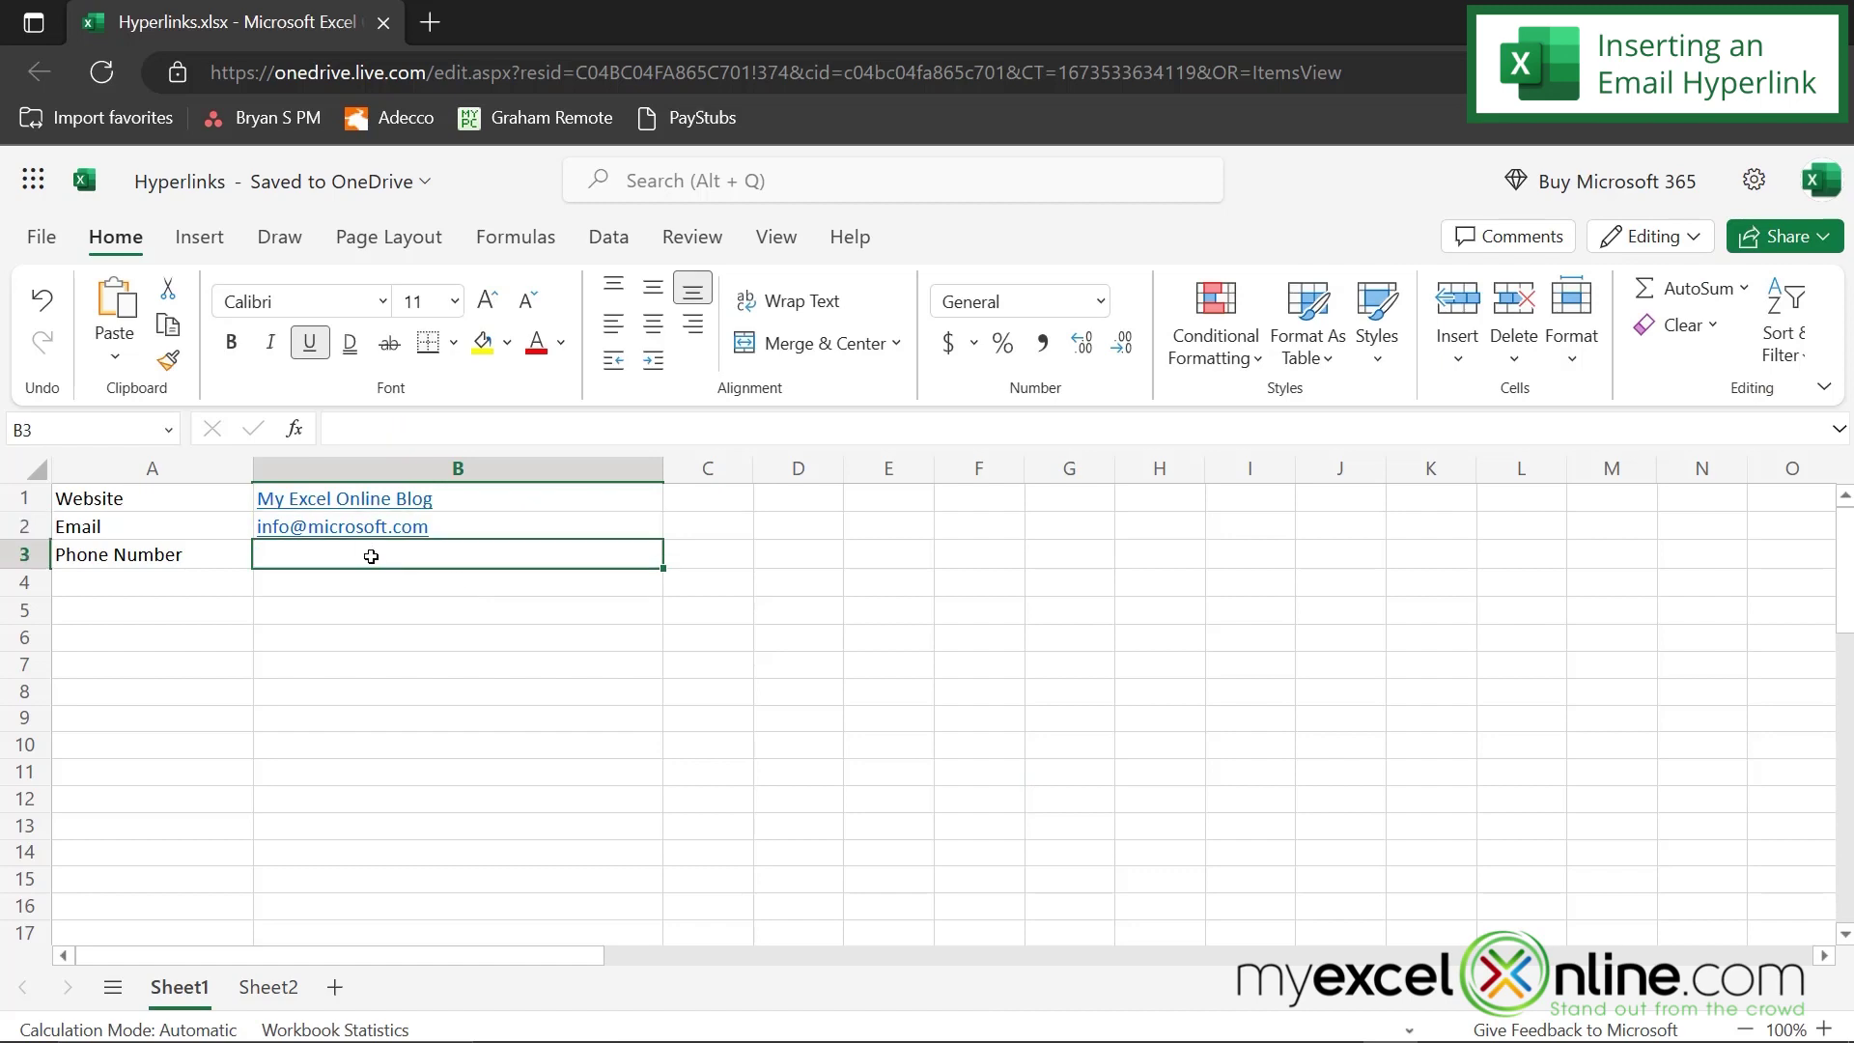
right_click(371, 556)
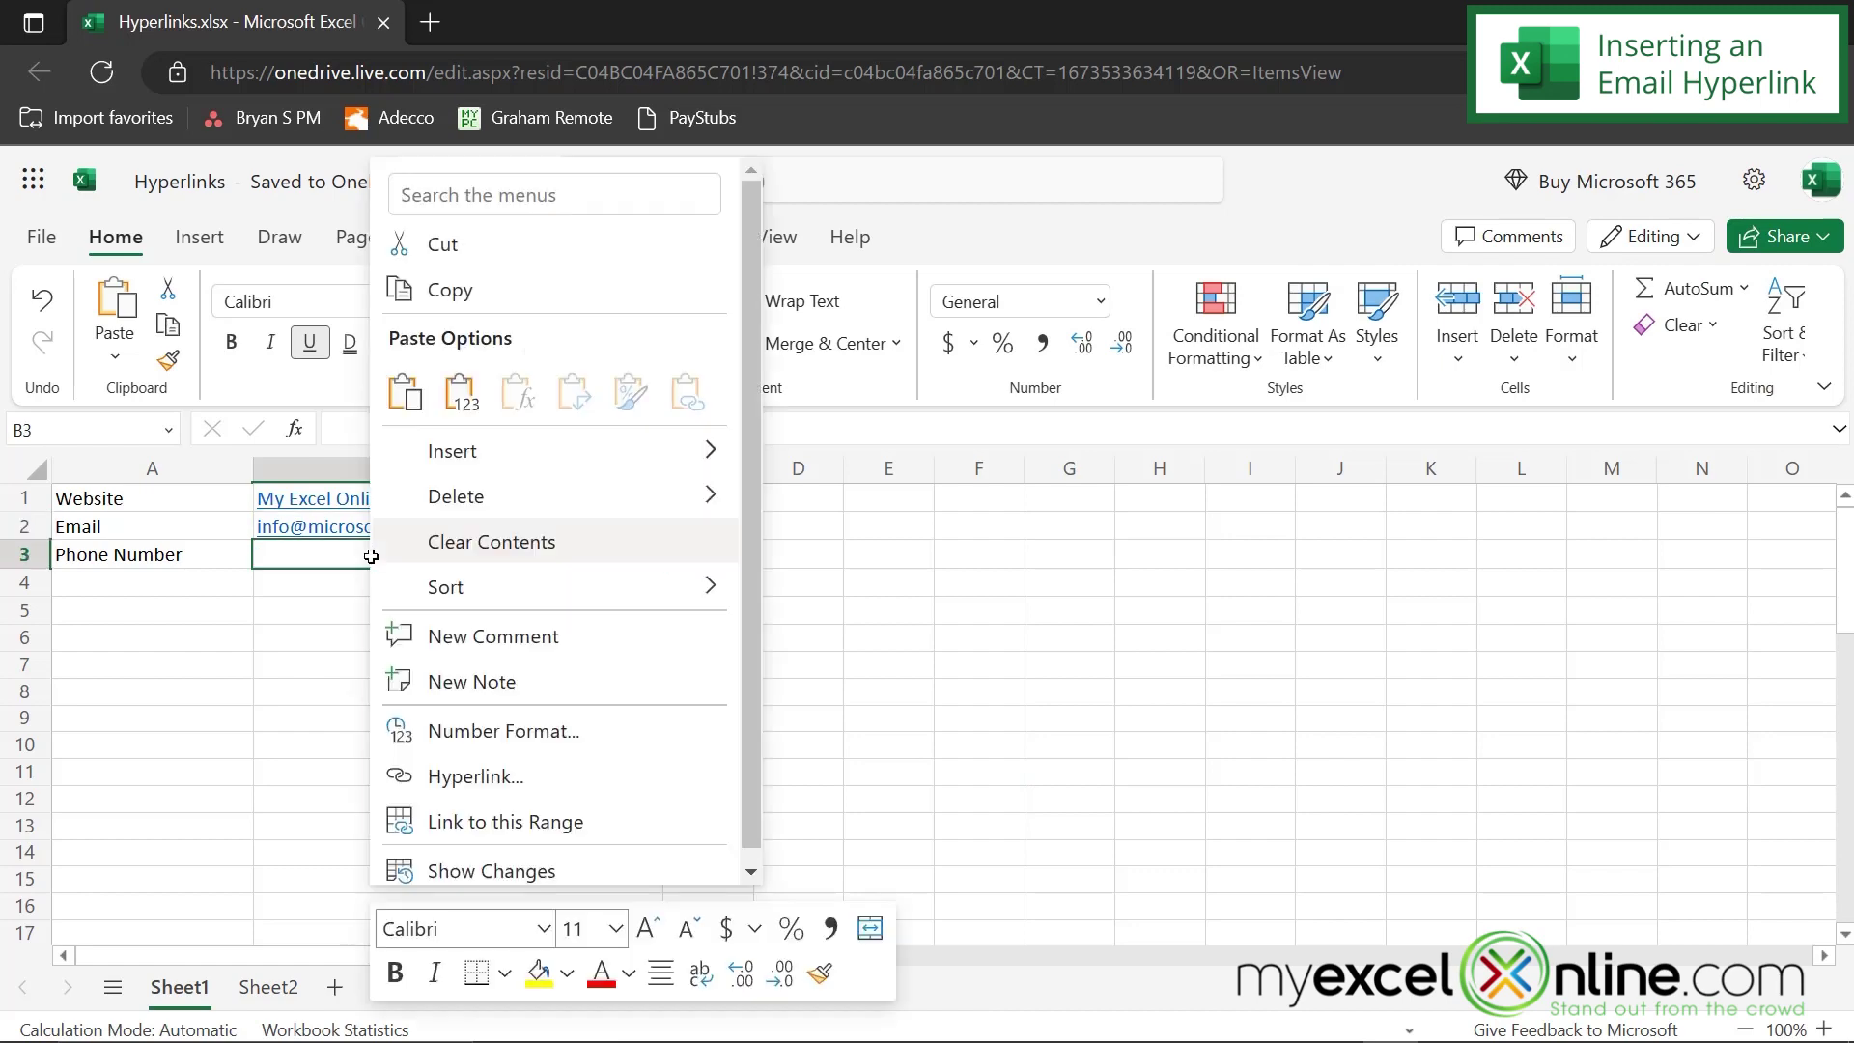
click(470, 780)
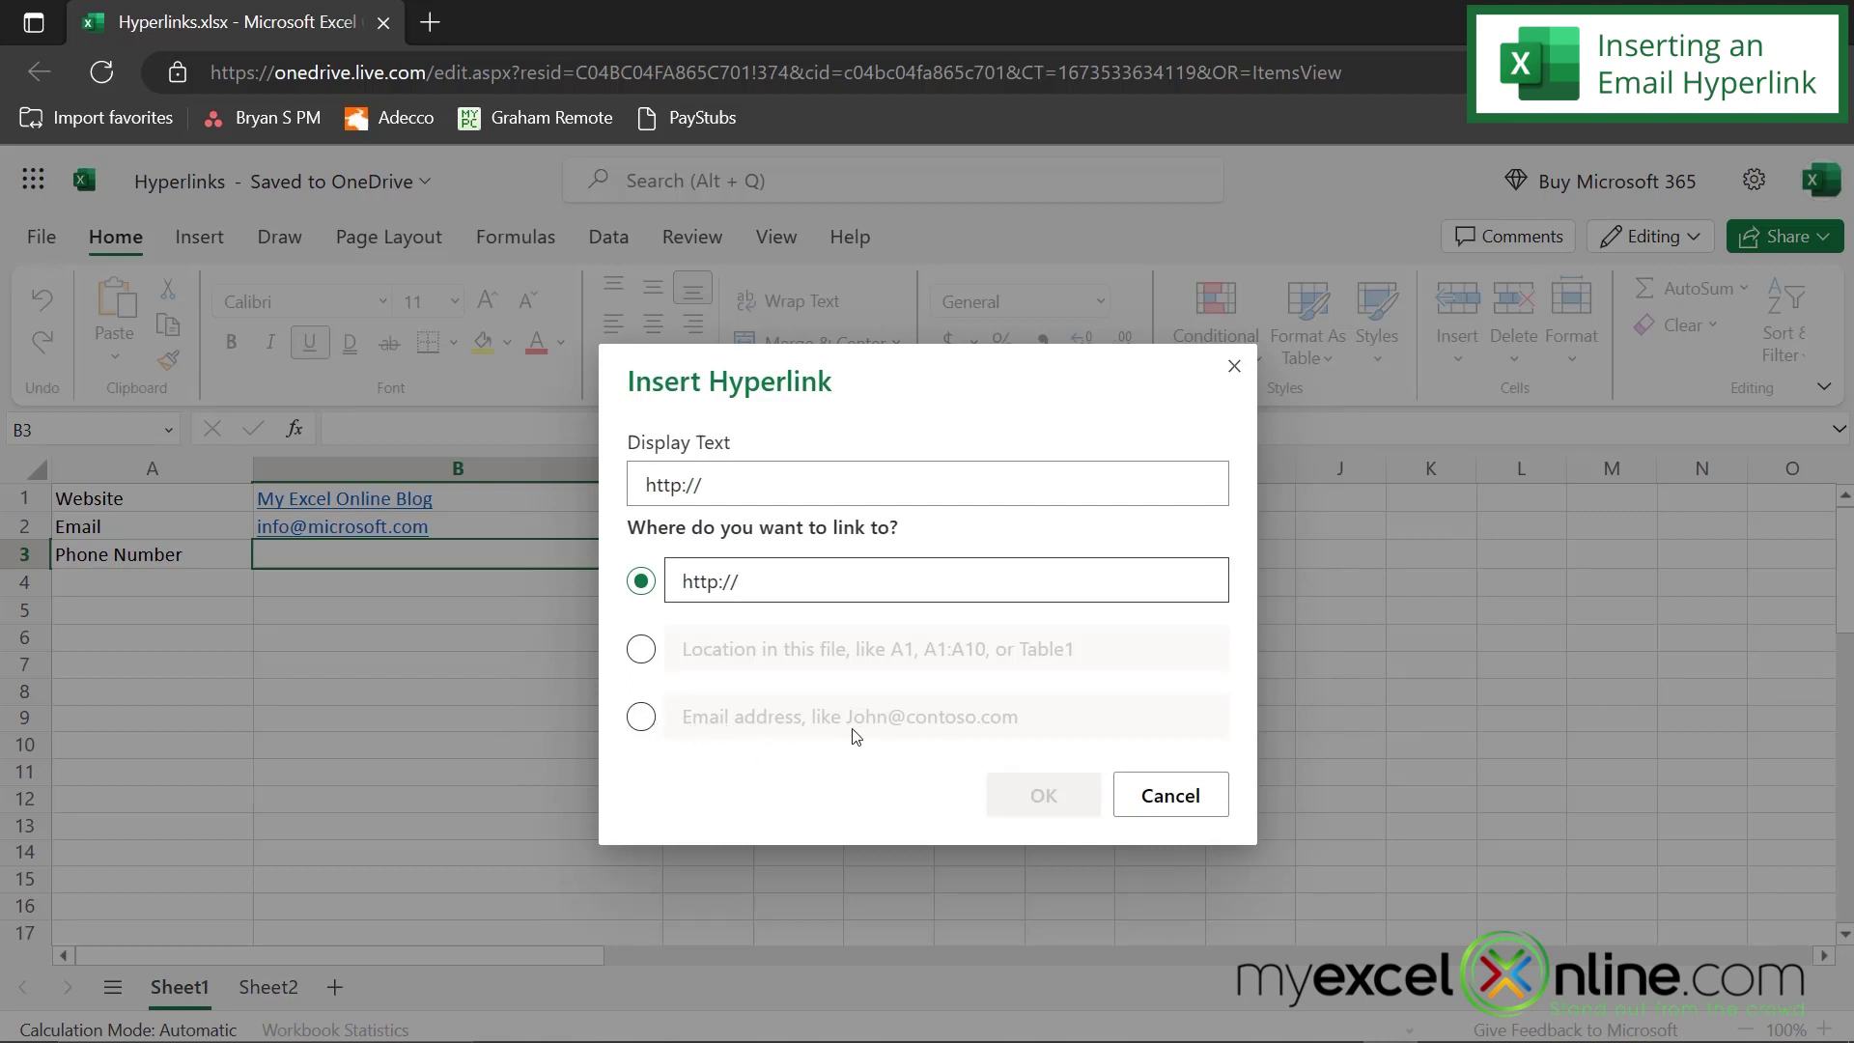
click(1166, 800)
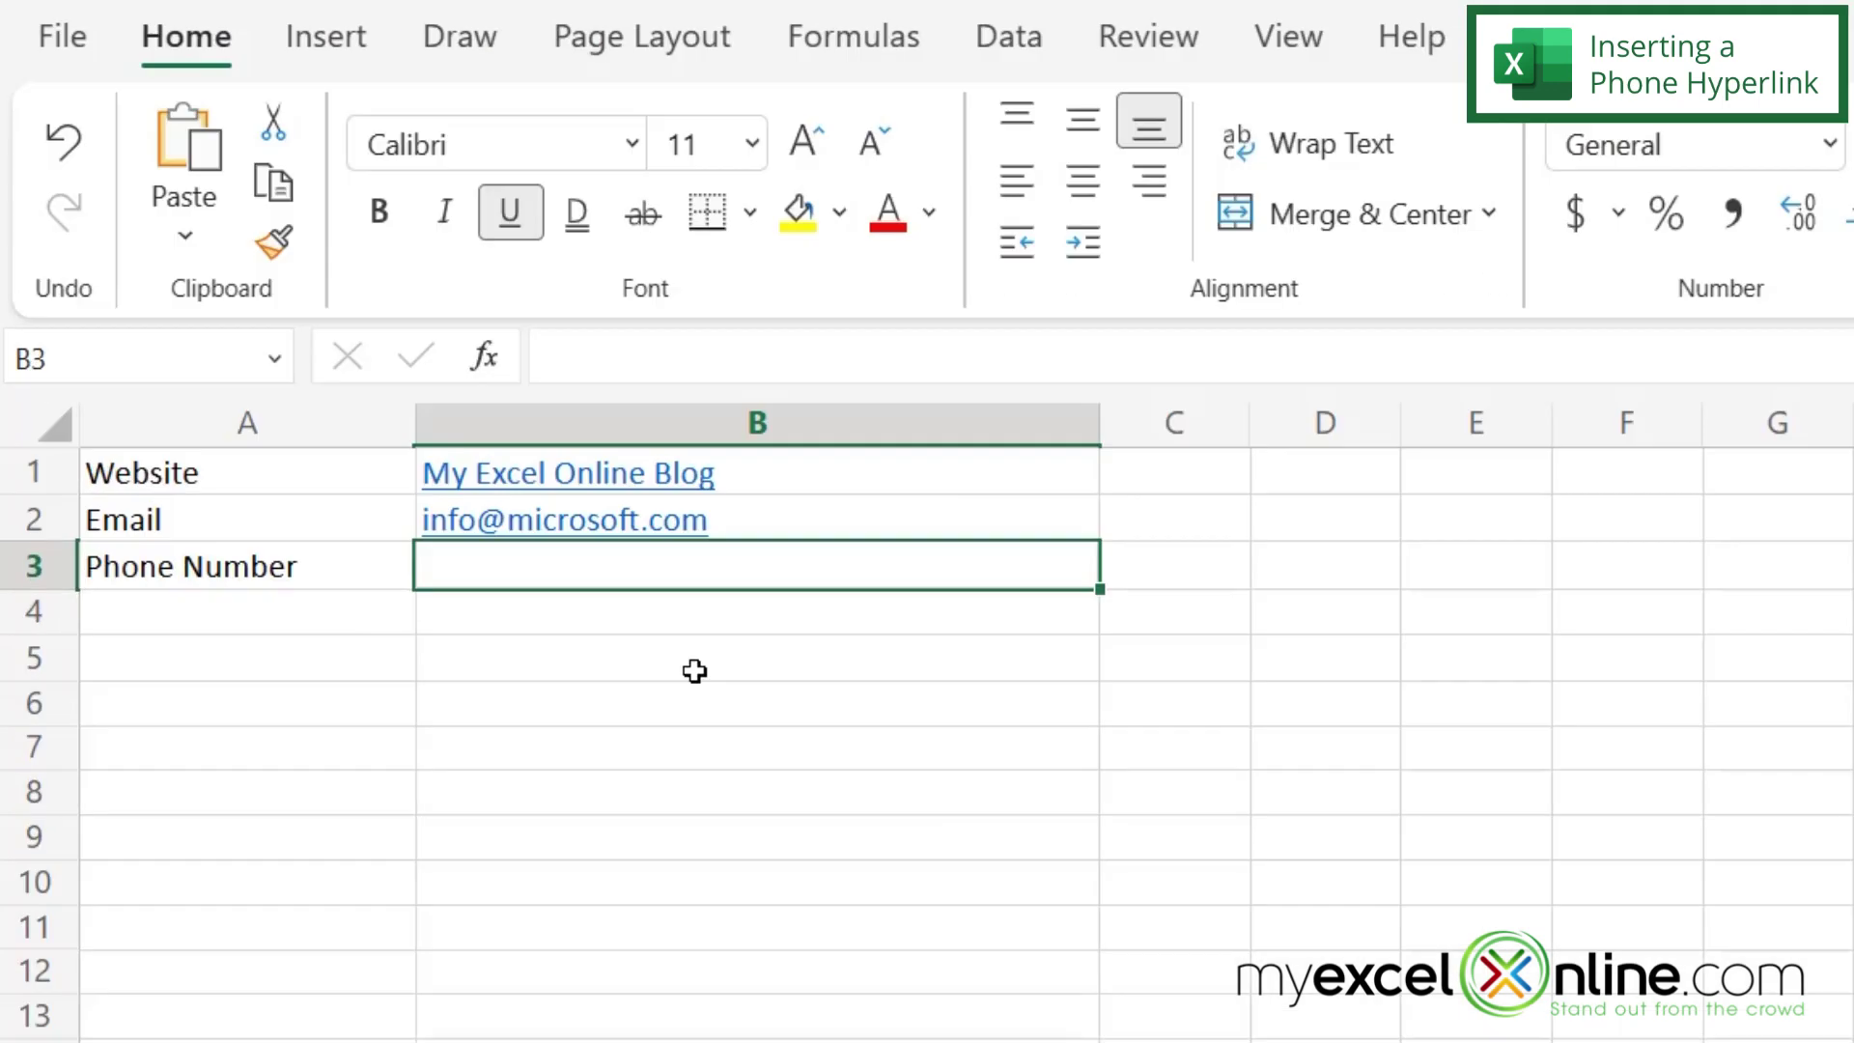
- Enter a tel: phone link in B3 and confirm its address in Edit Hyperlink
text(tel:)
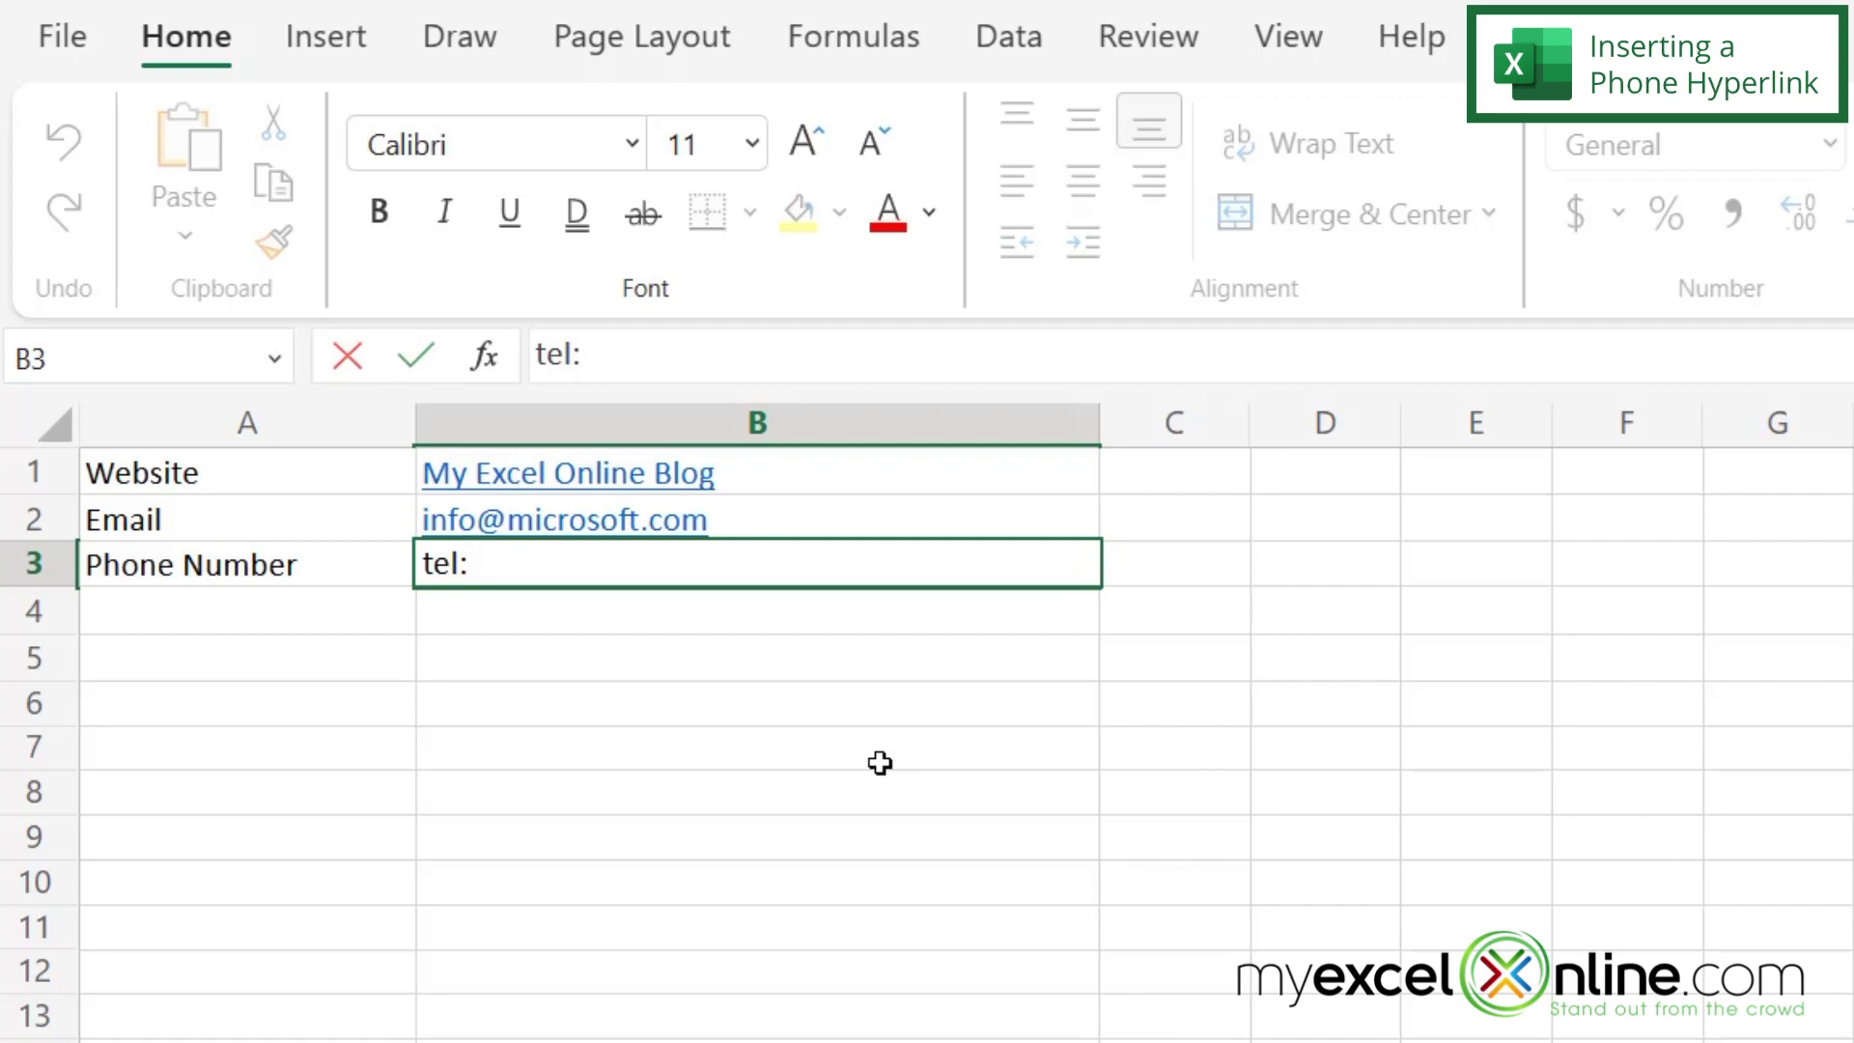
text(9785551212)
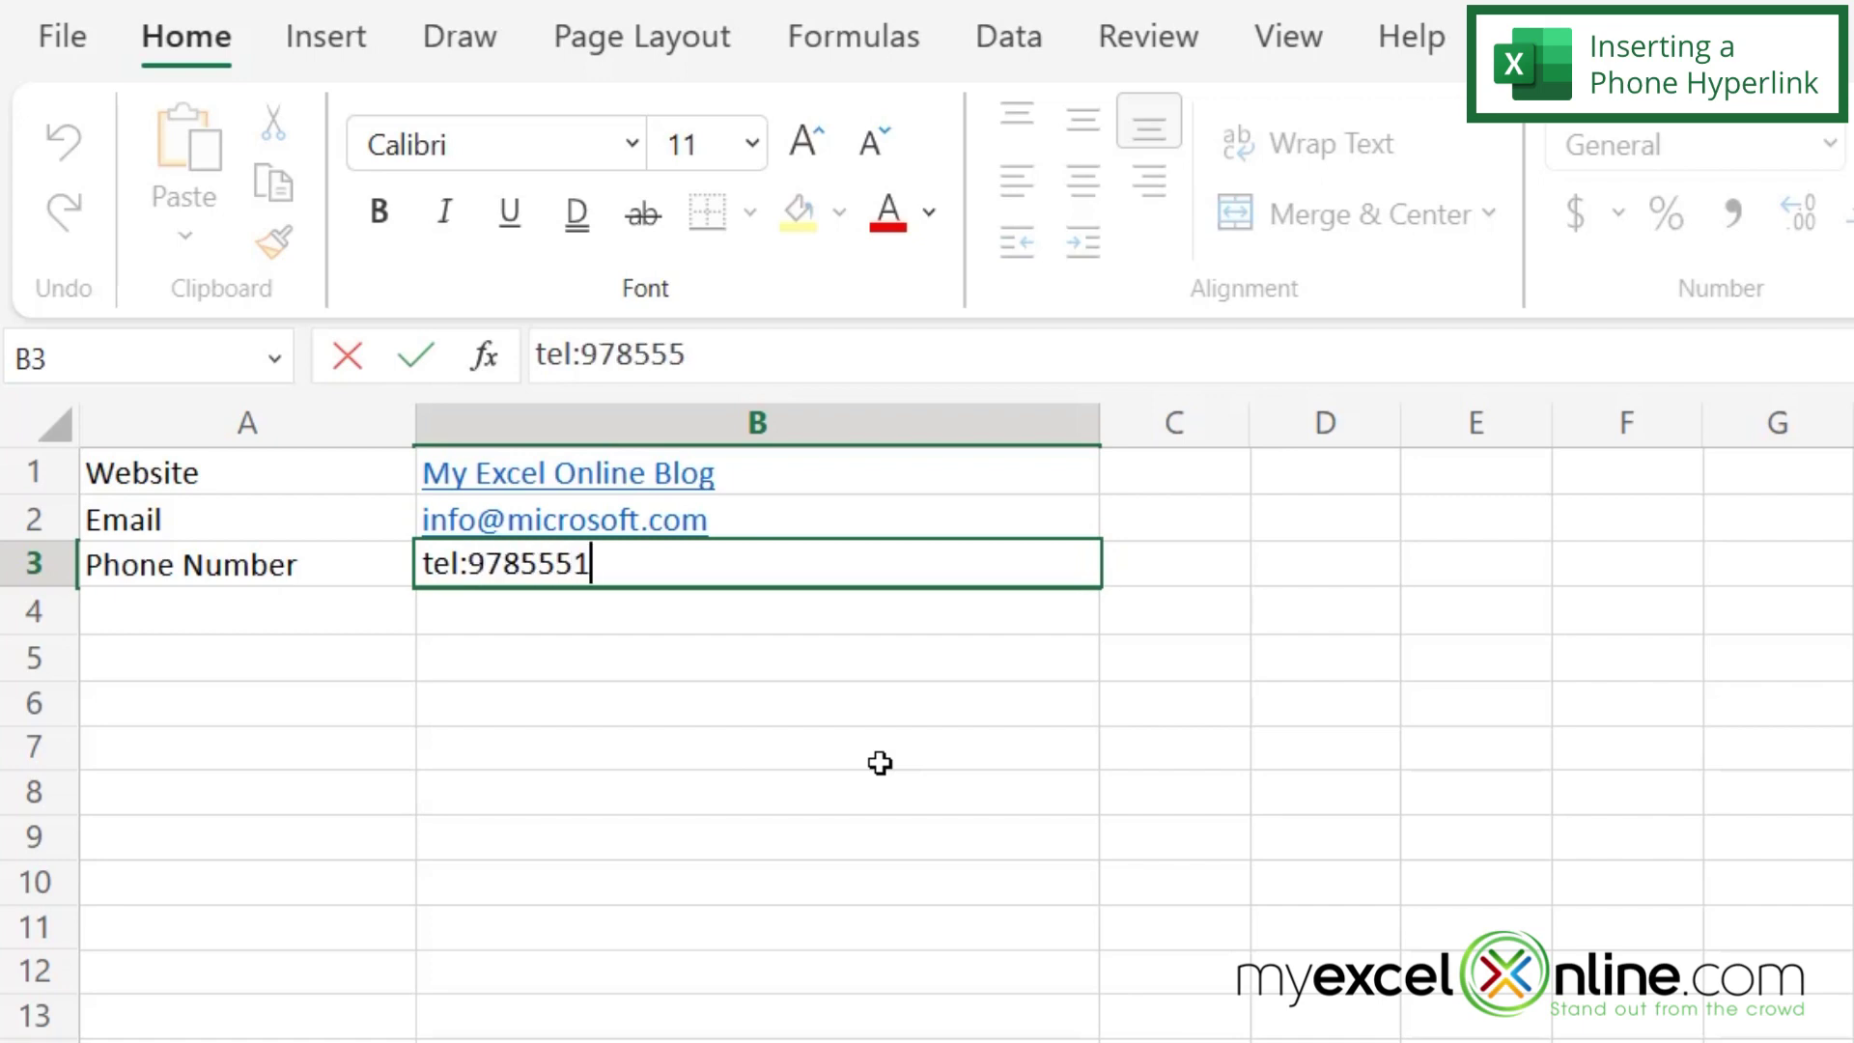
key(Return)
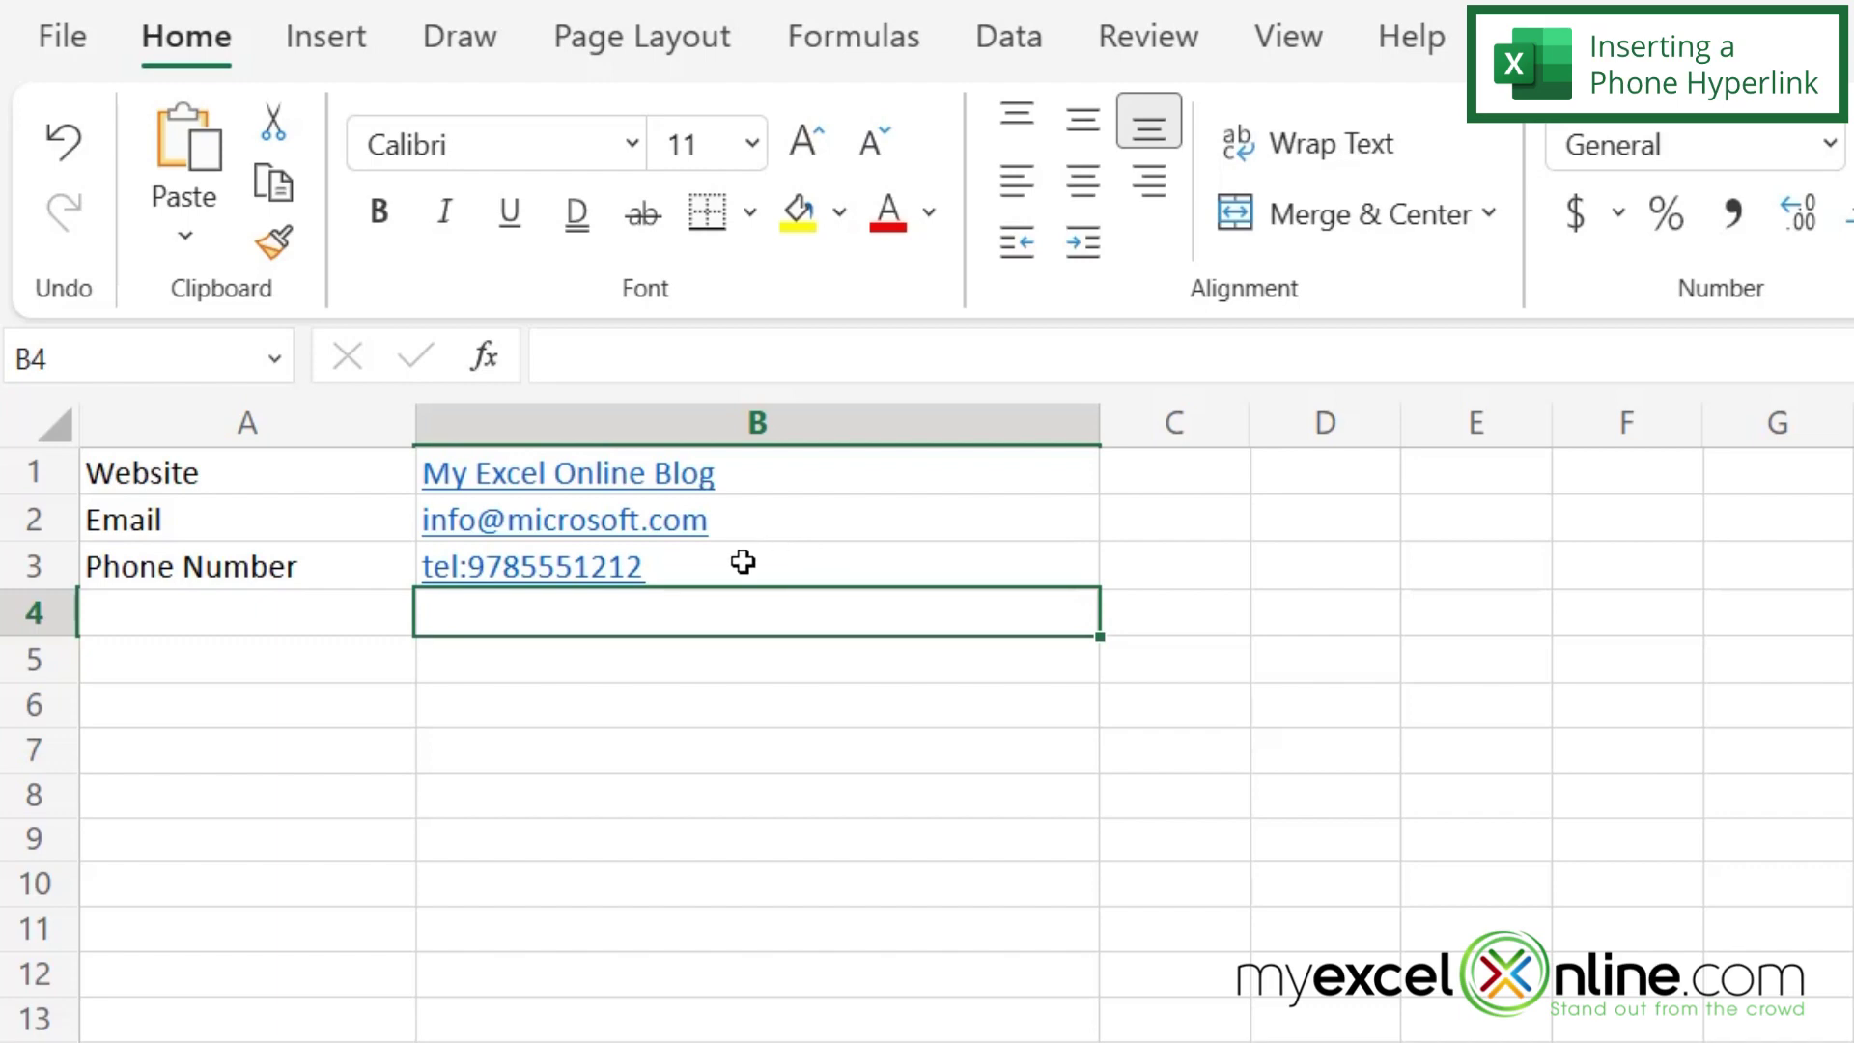
right_click(614, 579)
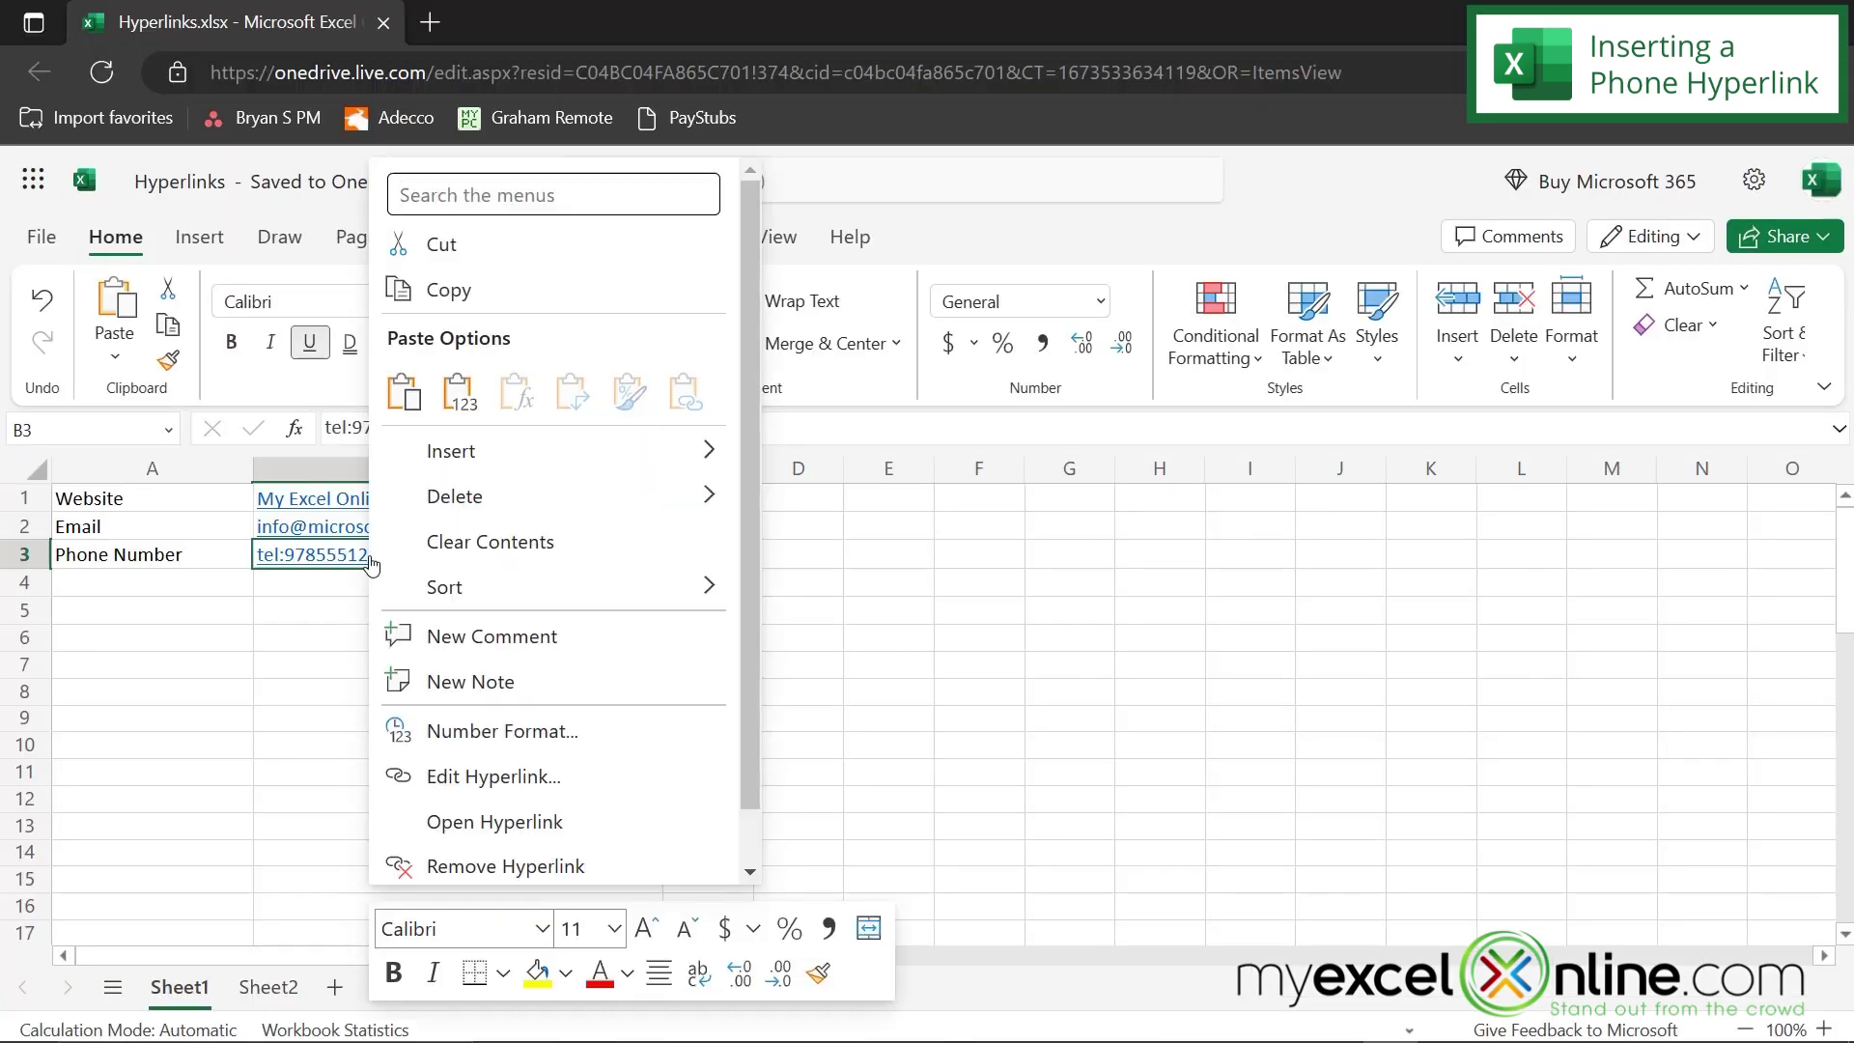
click(501, 778)
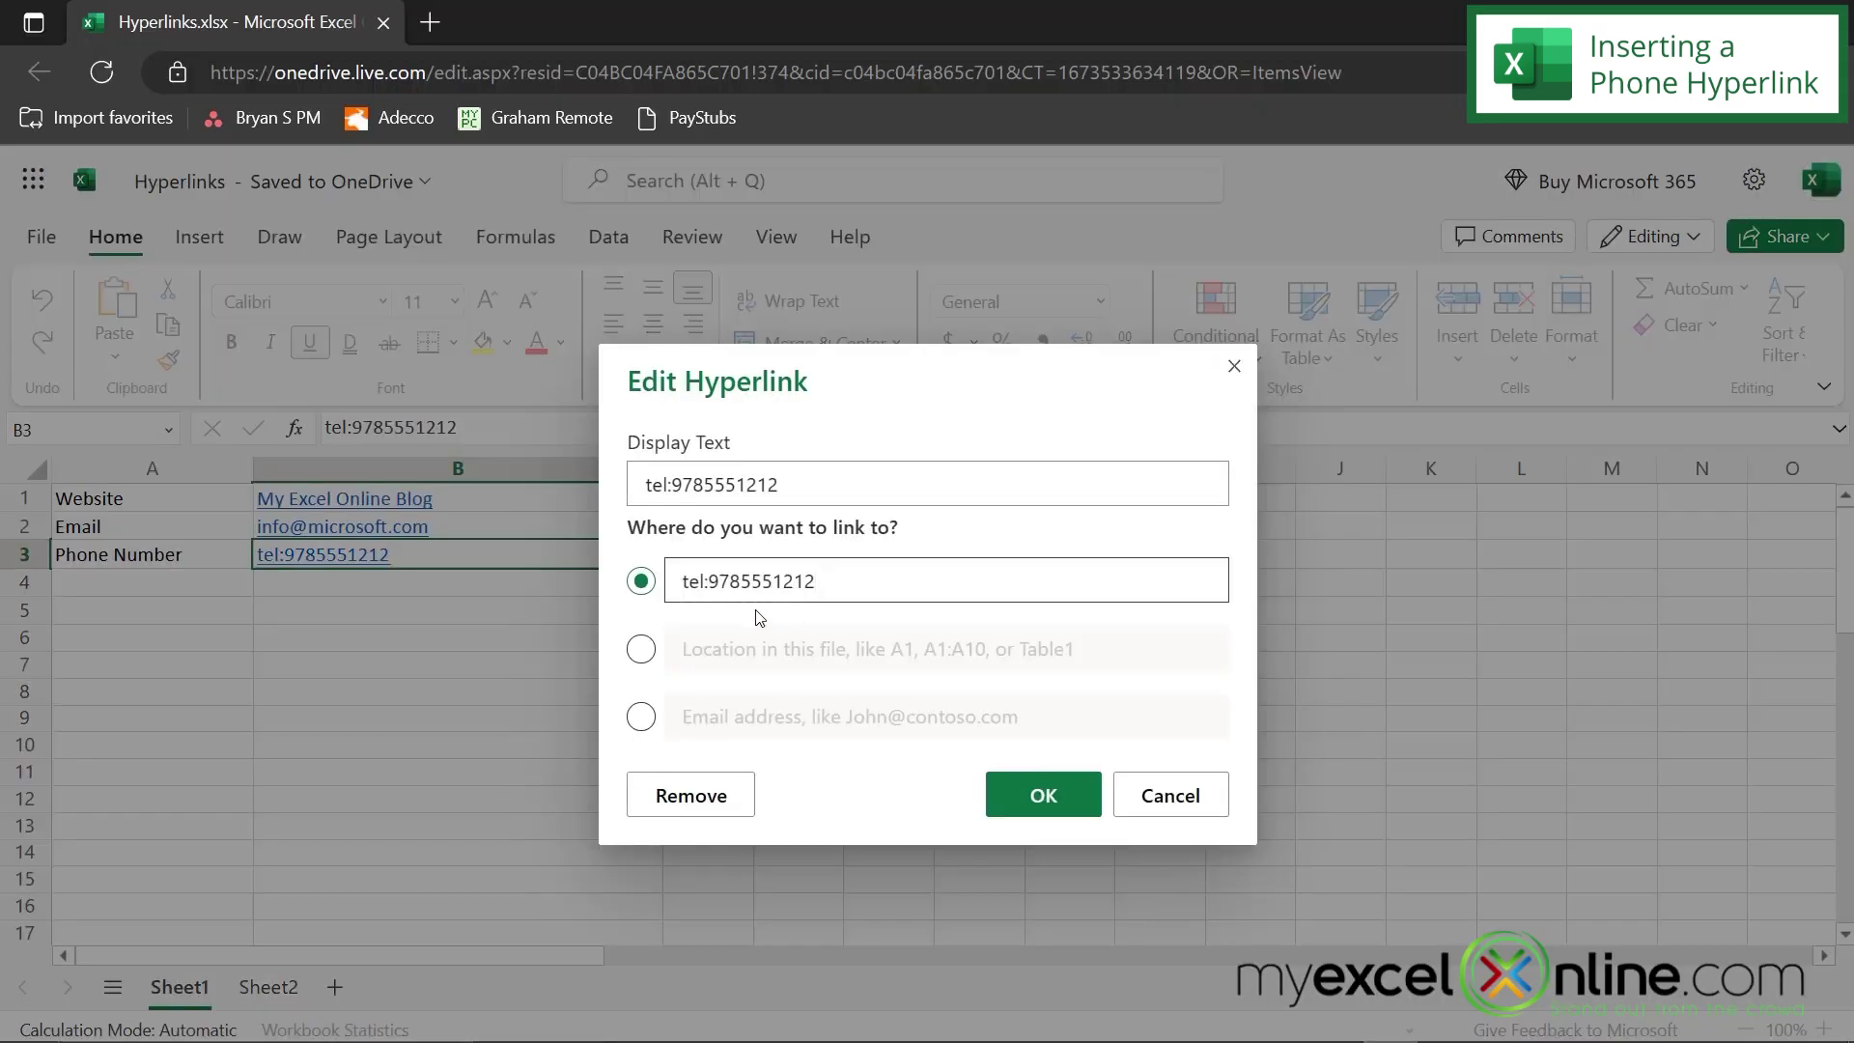
click(714, 581)
click(1041, 807)
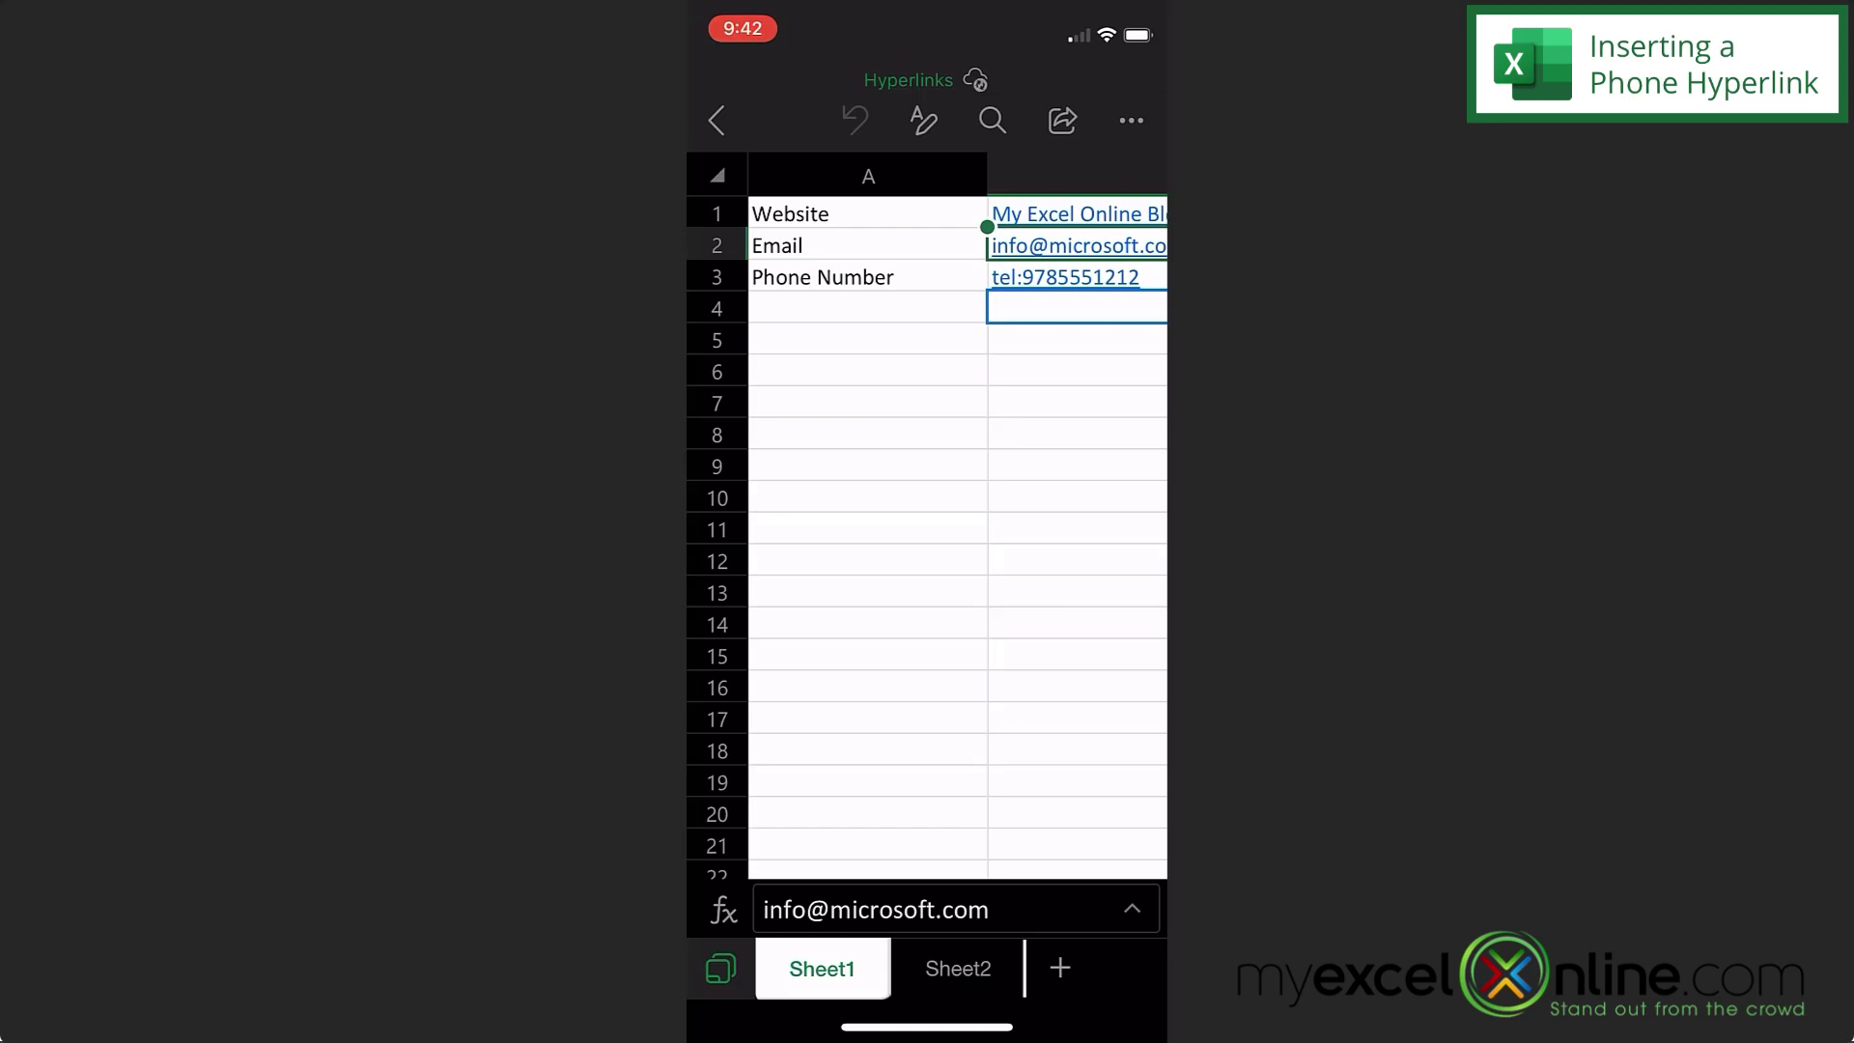
- In mobile Excel, open B3's phone link and place the call to that number
click(1072, 277)
click(1071, 278)
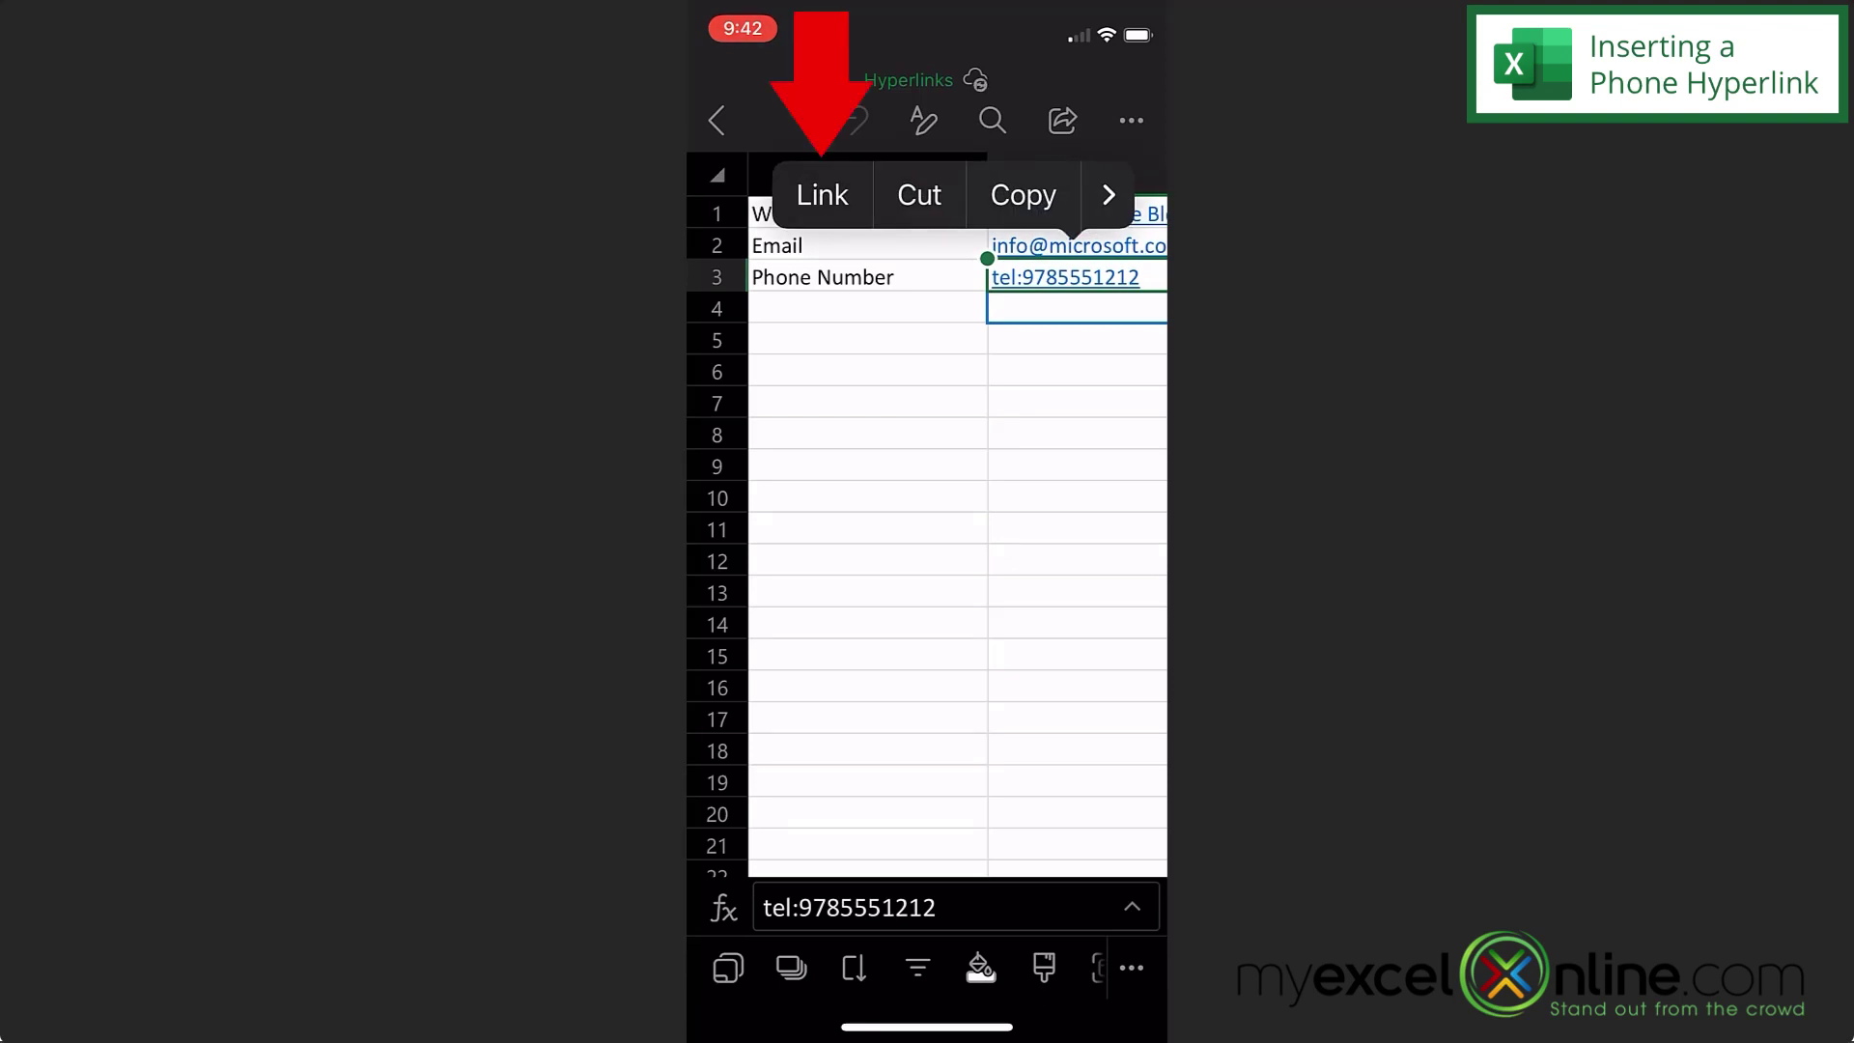
click(822, 194)
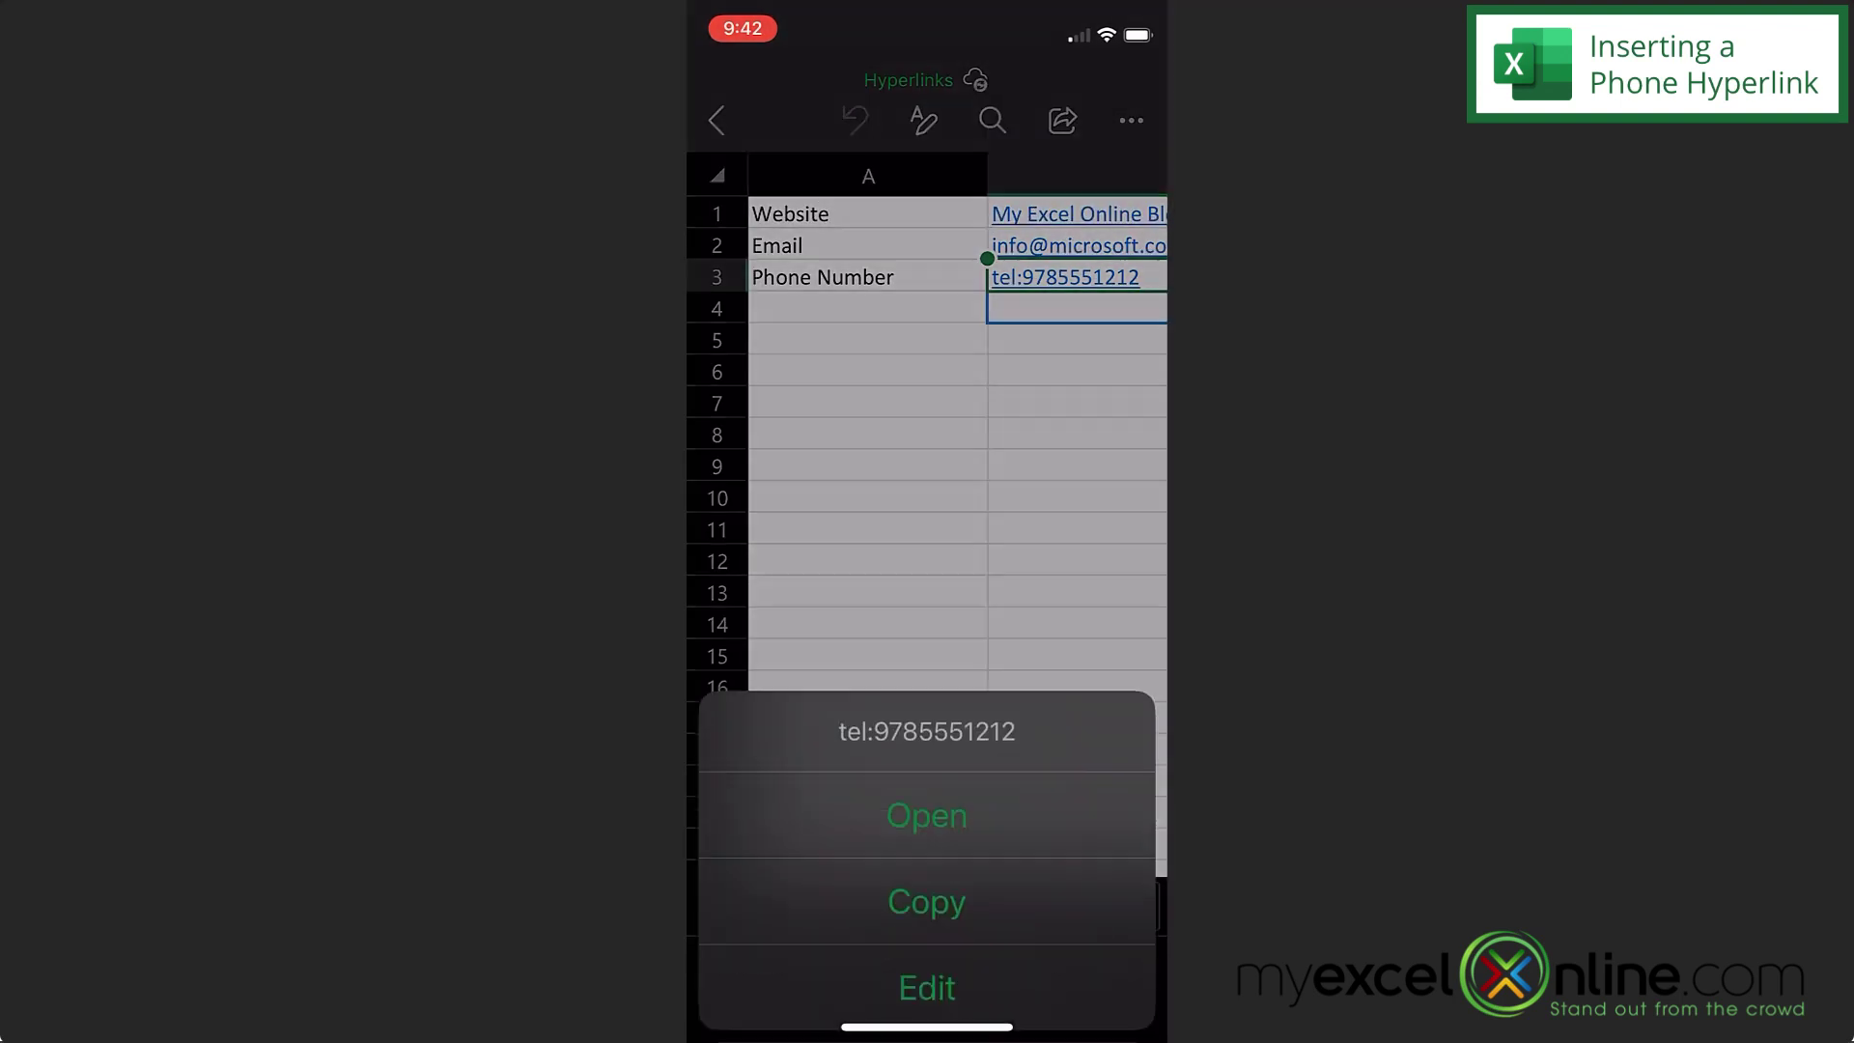
click(927, 687)
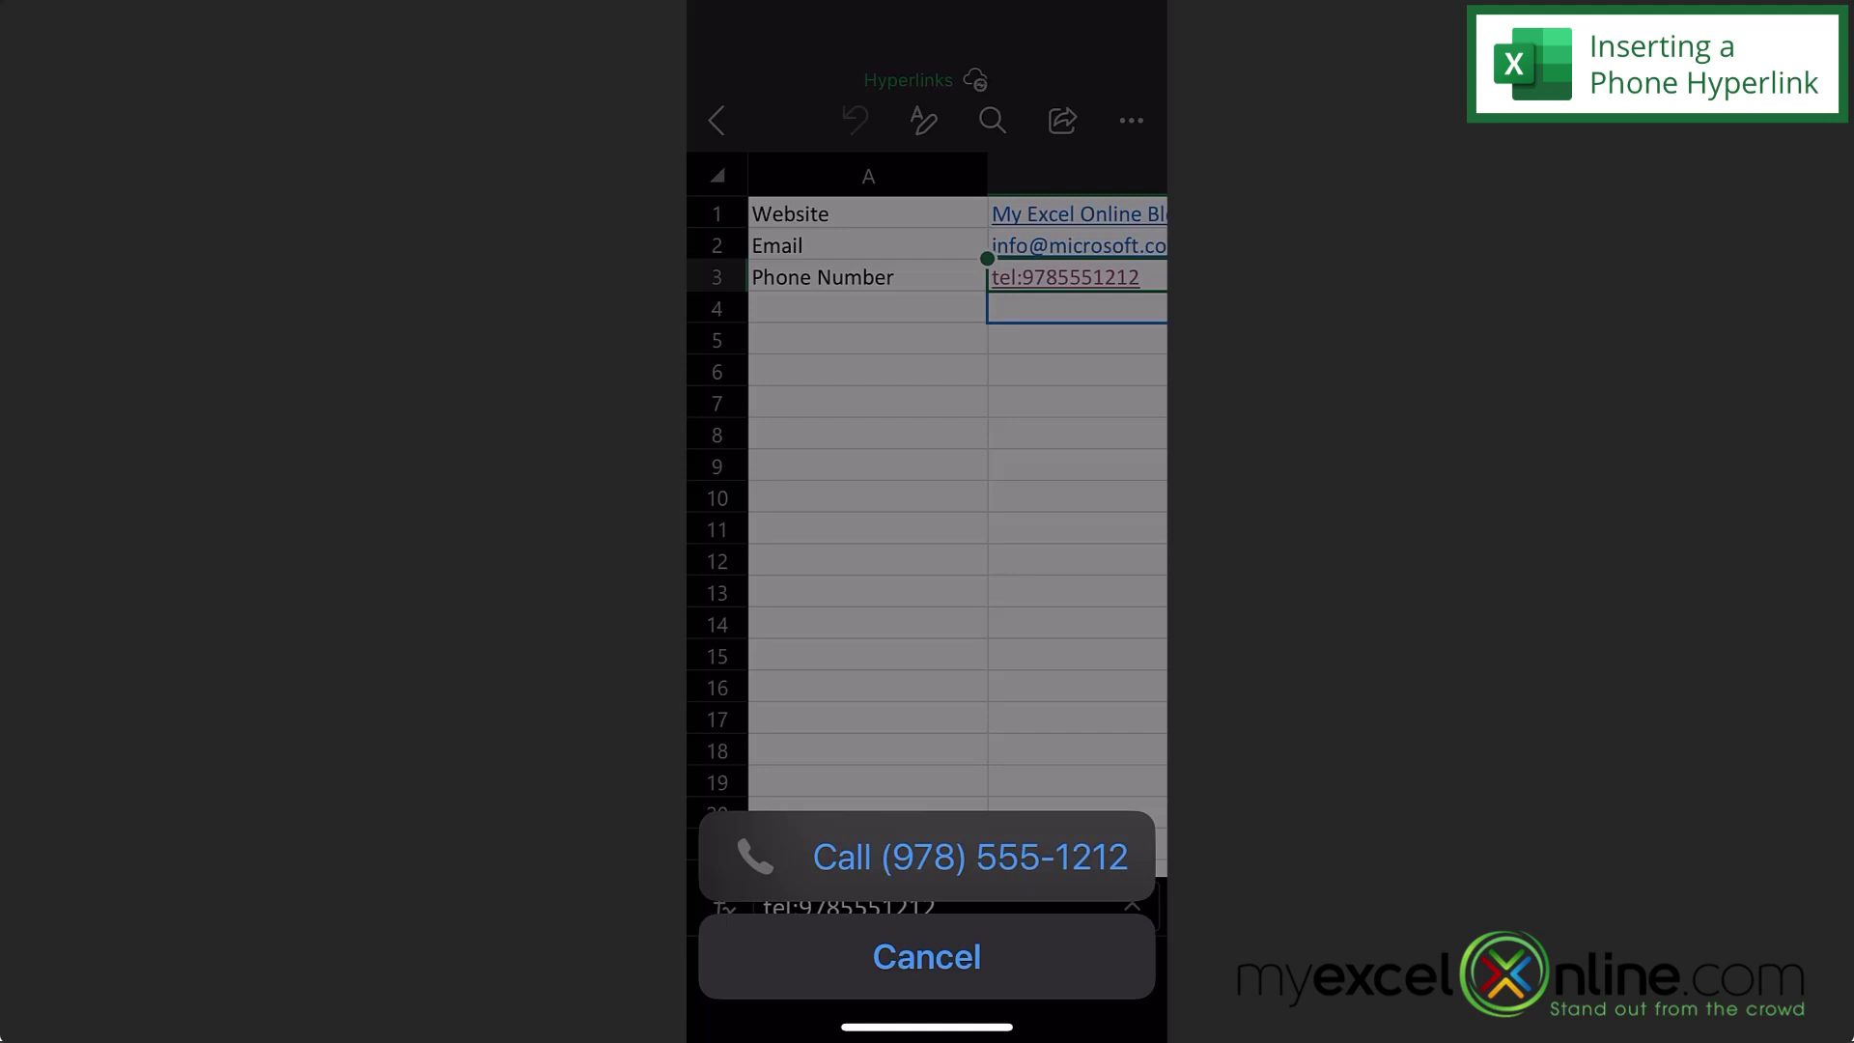
click(970, 856)
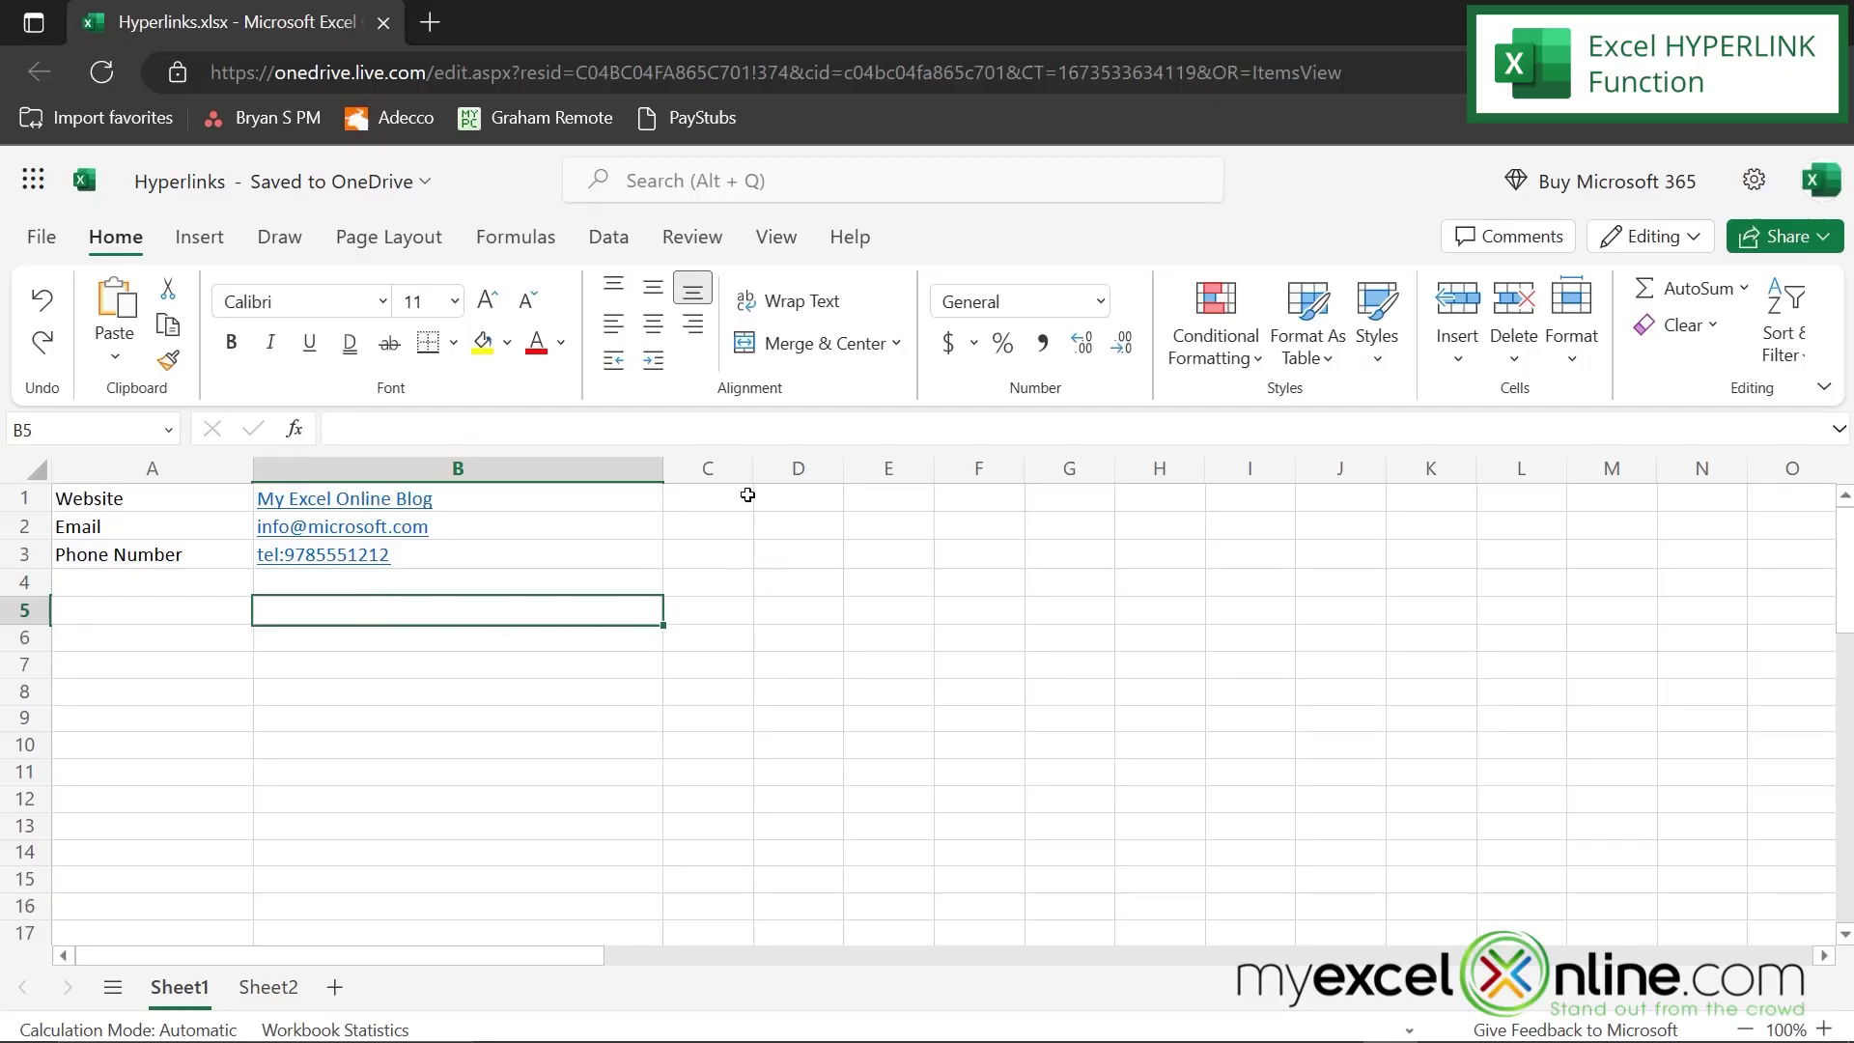
- Widen column C and enter the sample phone number in C4
drag(755, 475, 902, 475)
click(710, 581)
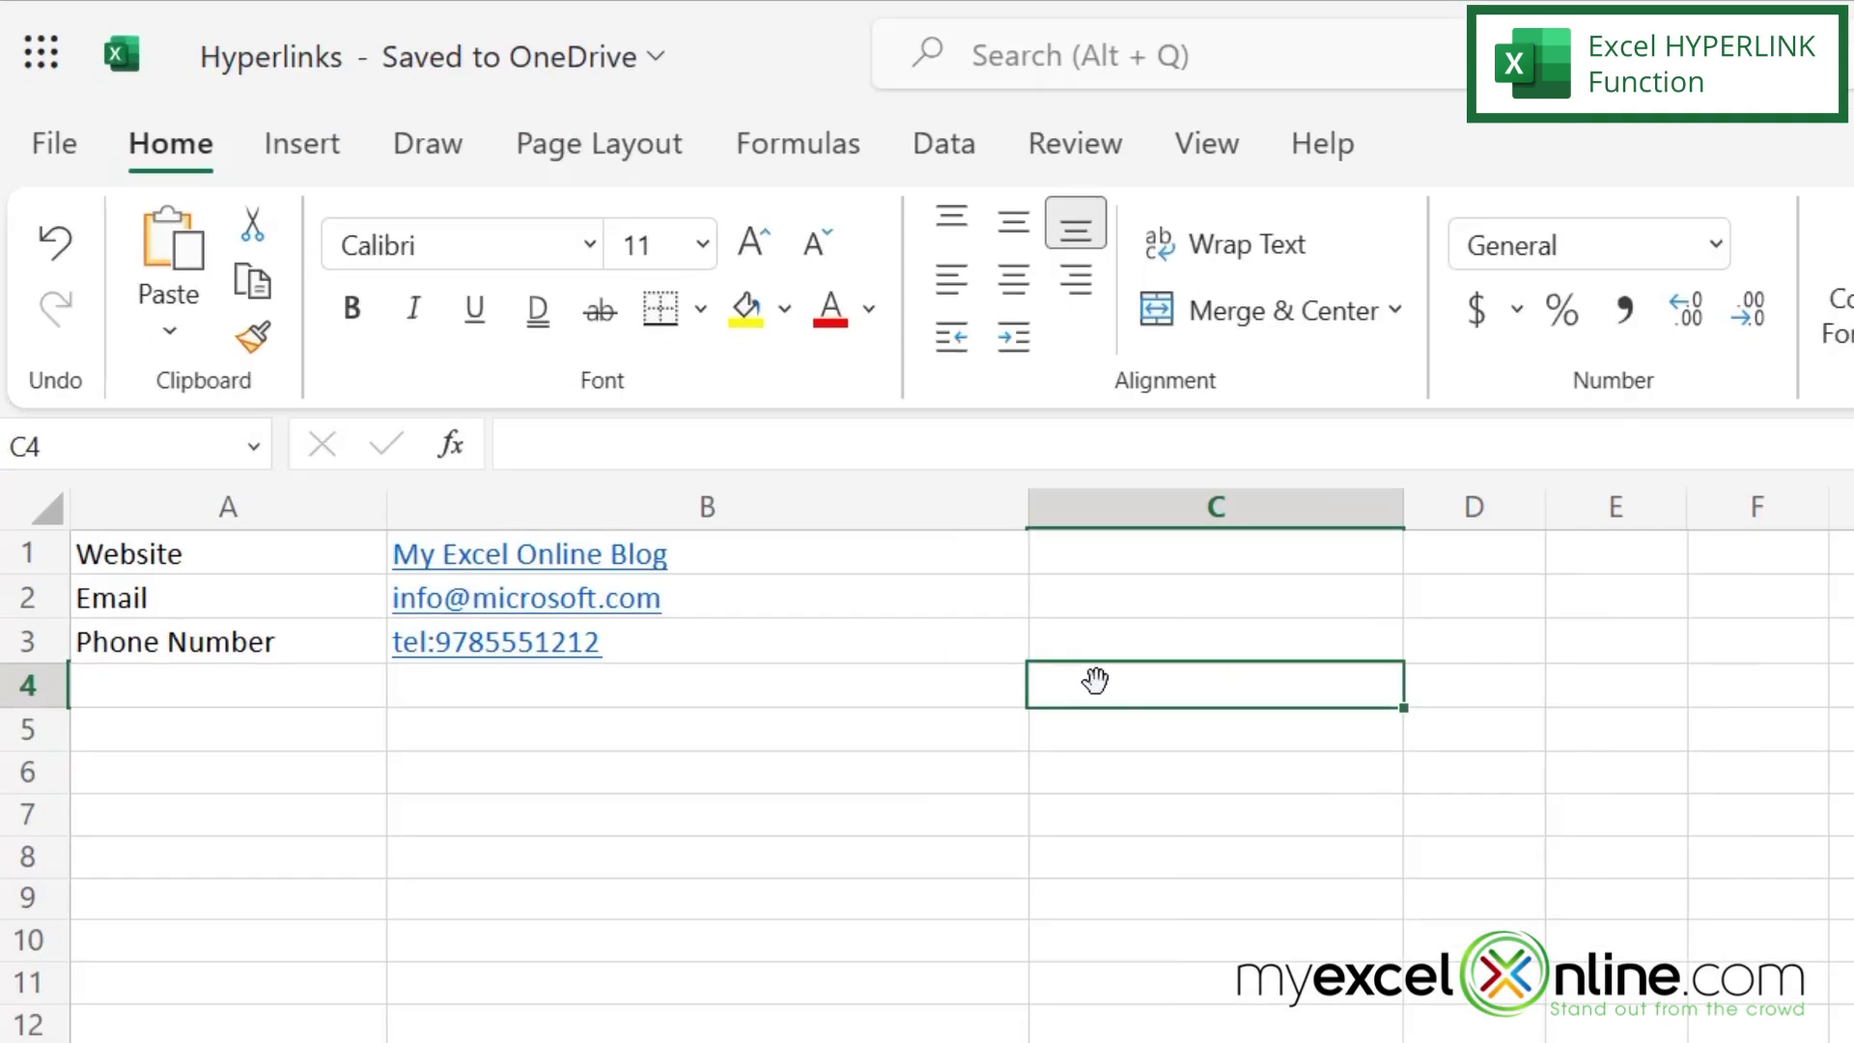
text(9785551212)
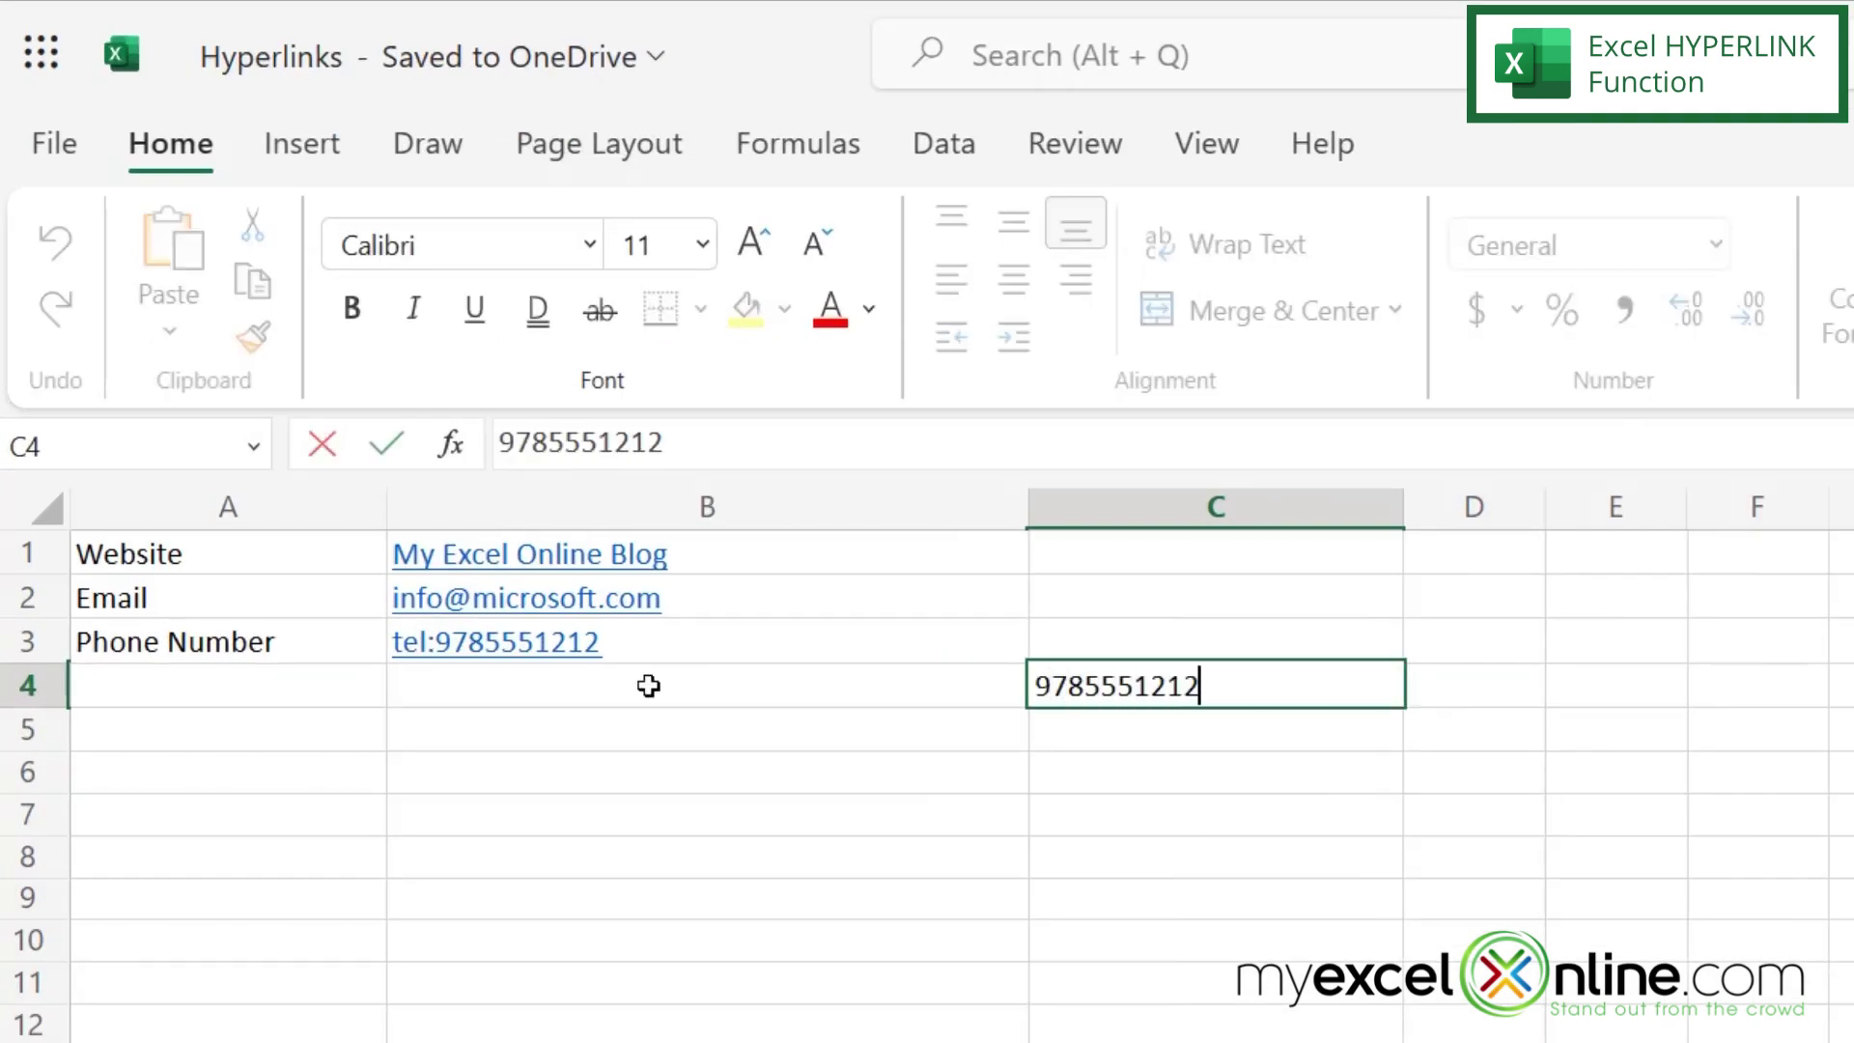
- Enter =HYPERLINK("tel:" & C4) in B4 to build a tel: link from C4's number
click(648, 685)
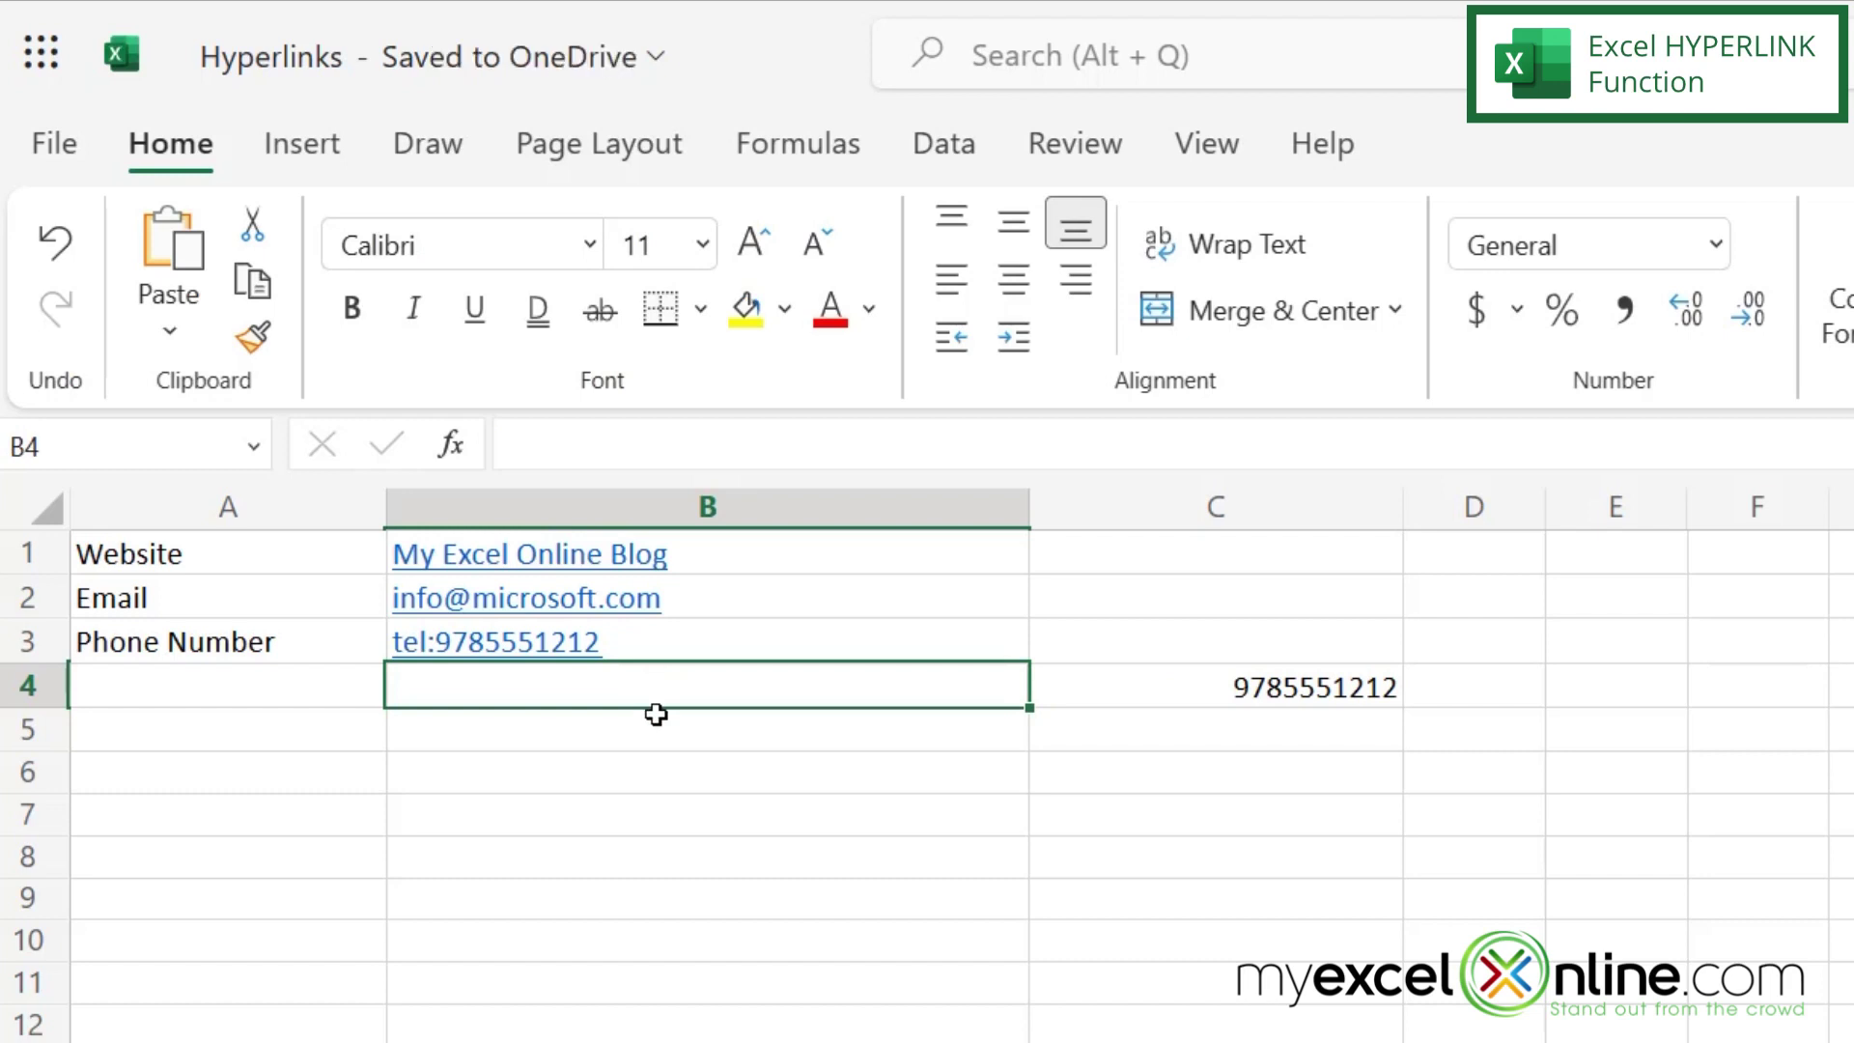
text(=)
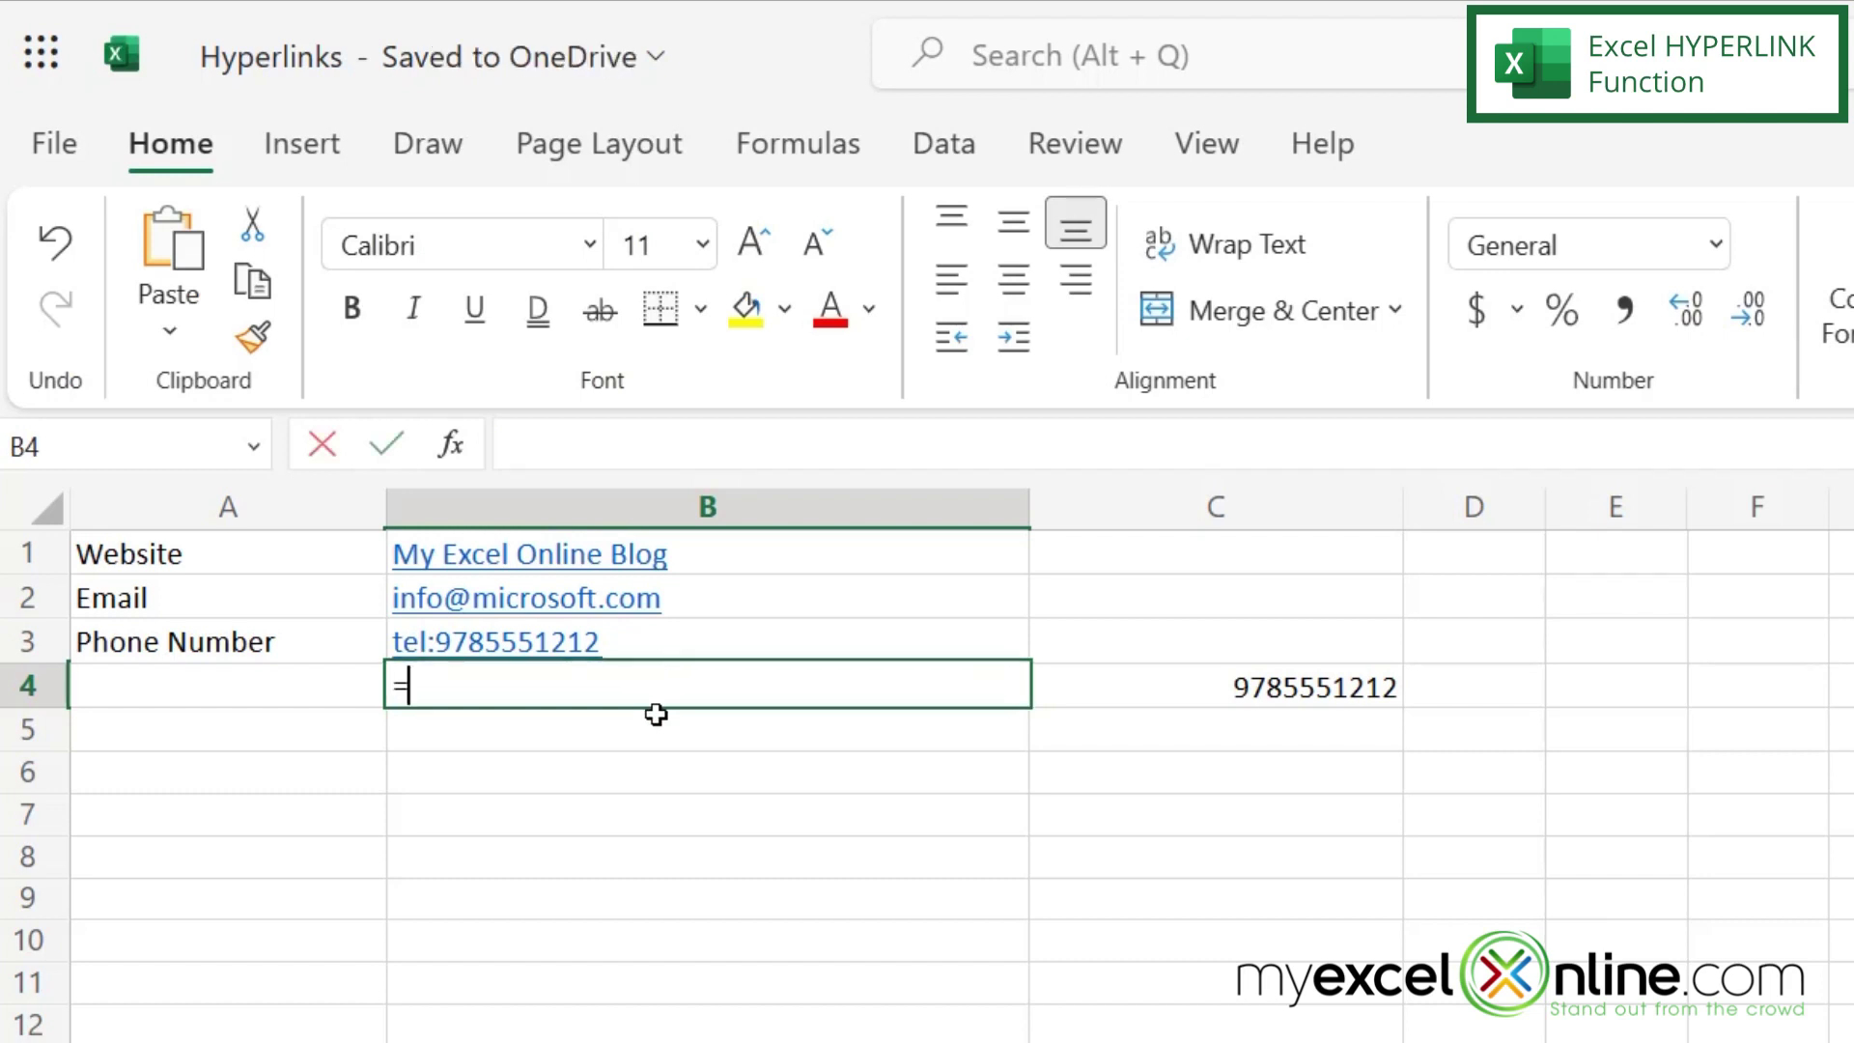
text(hyper)
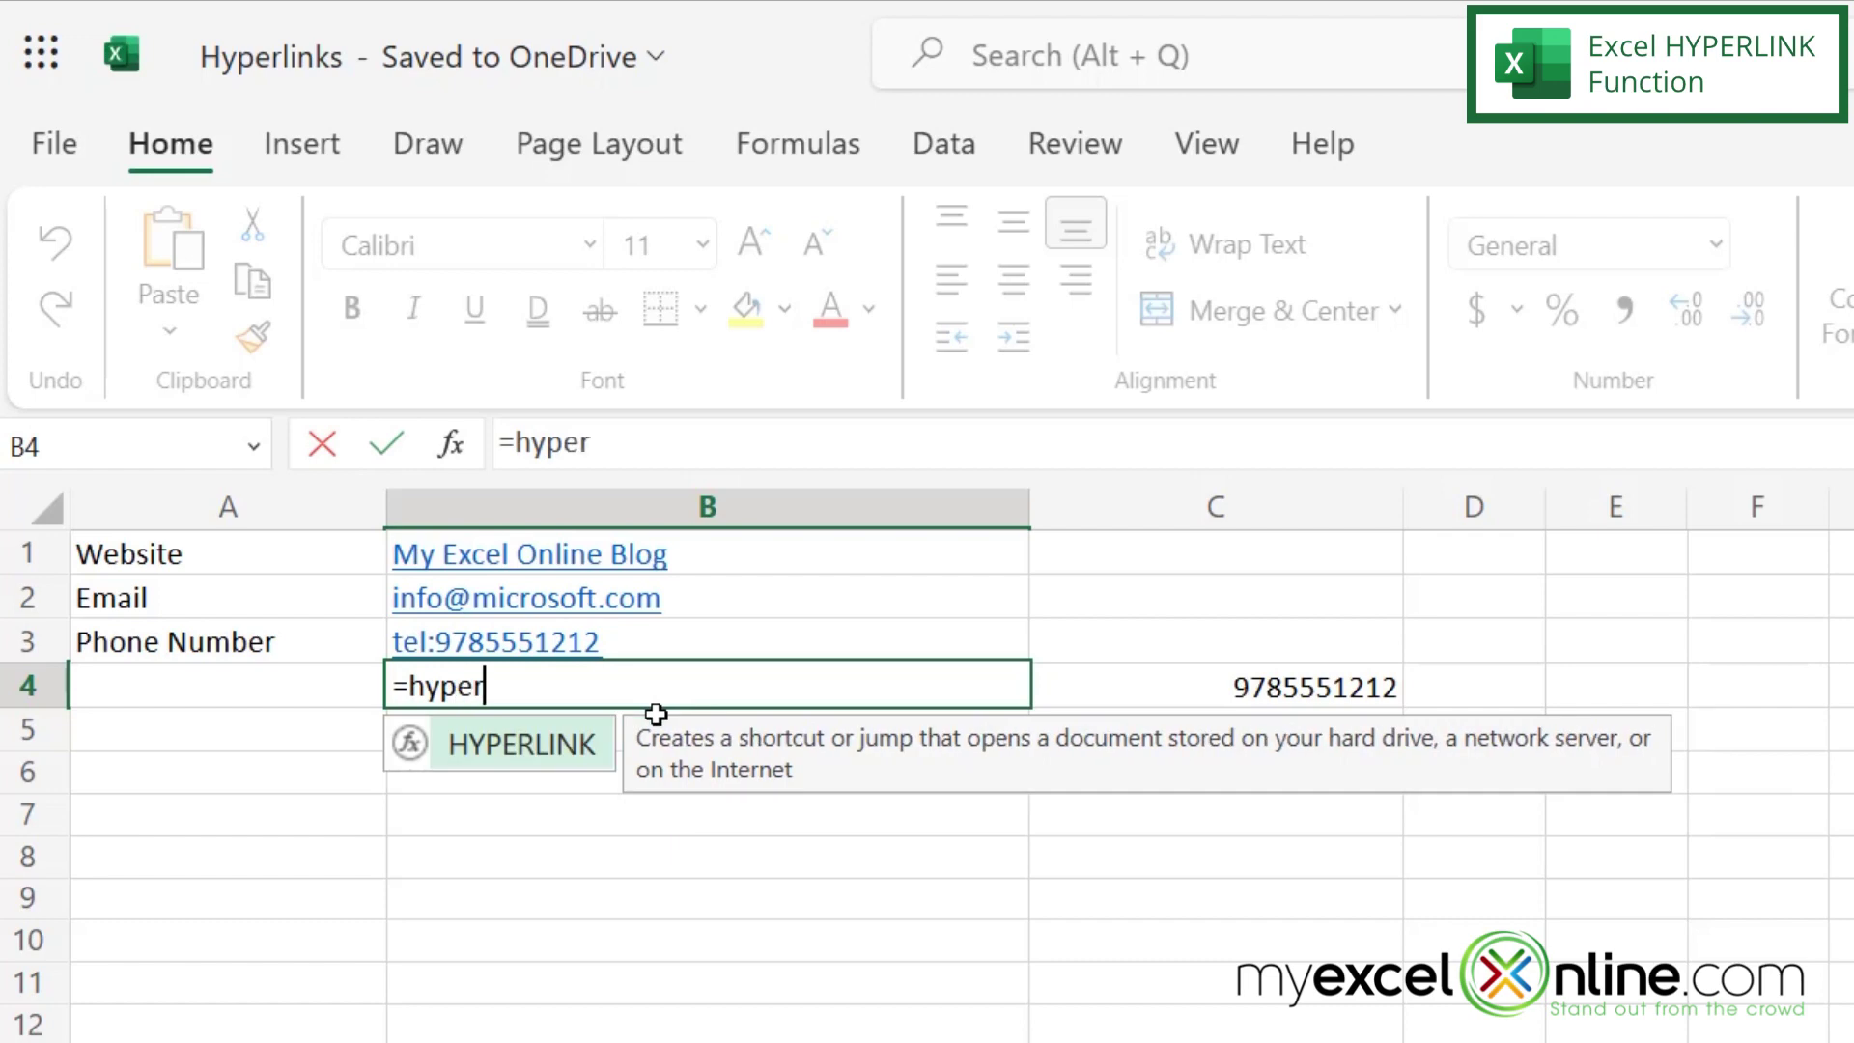
text(link()
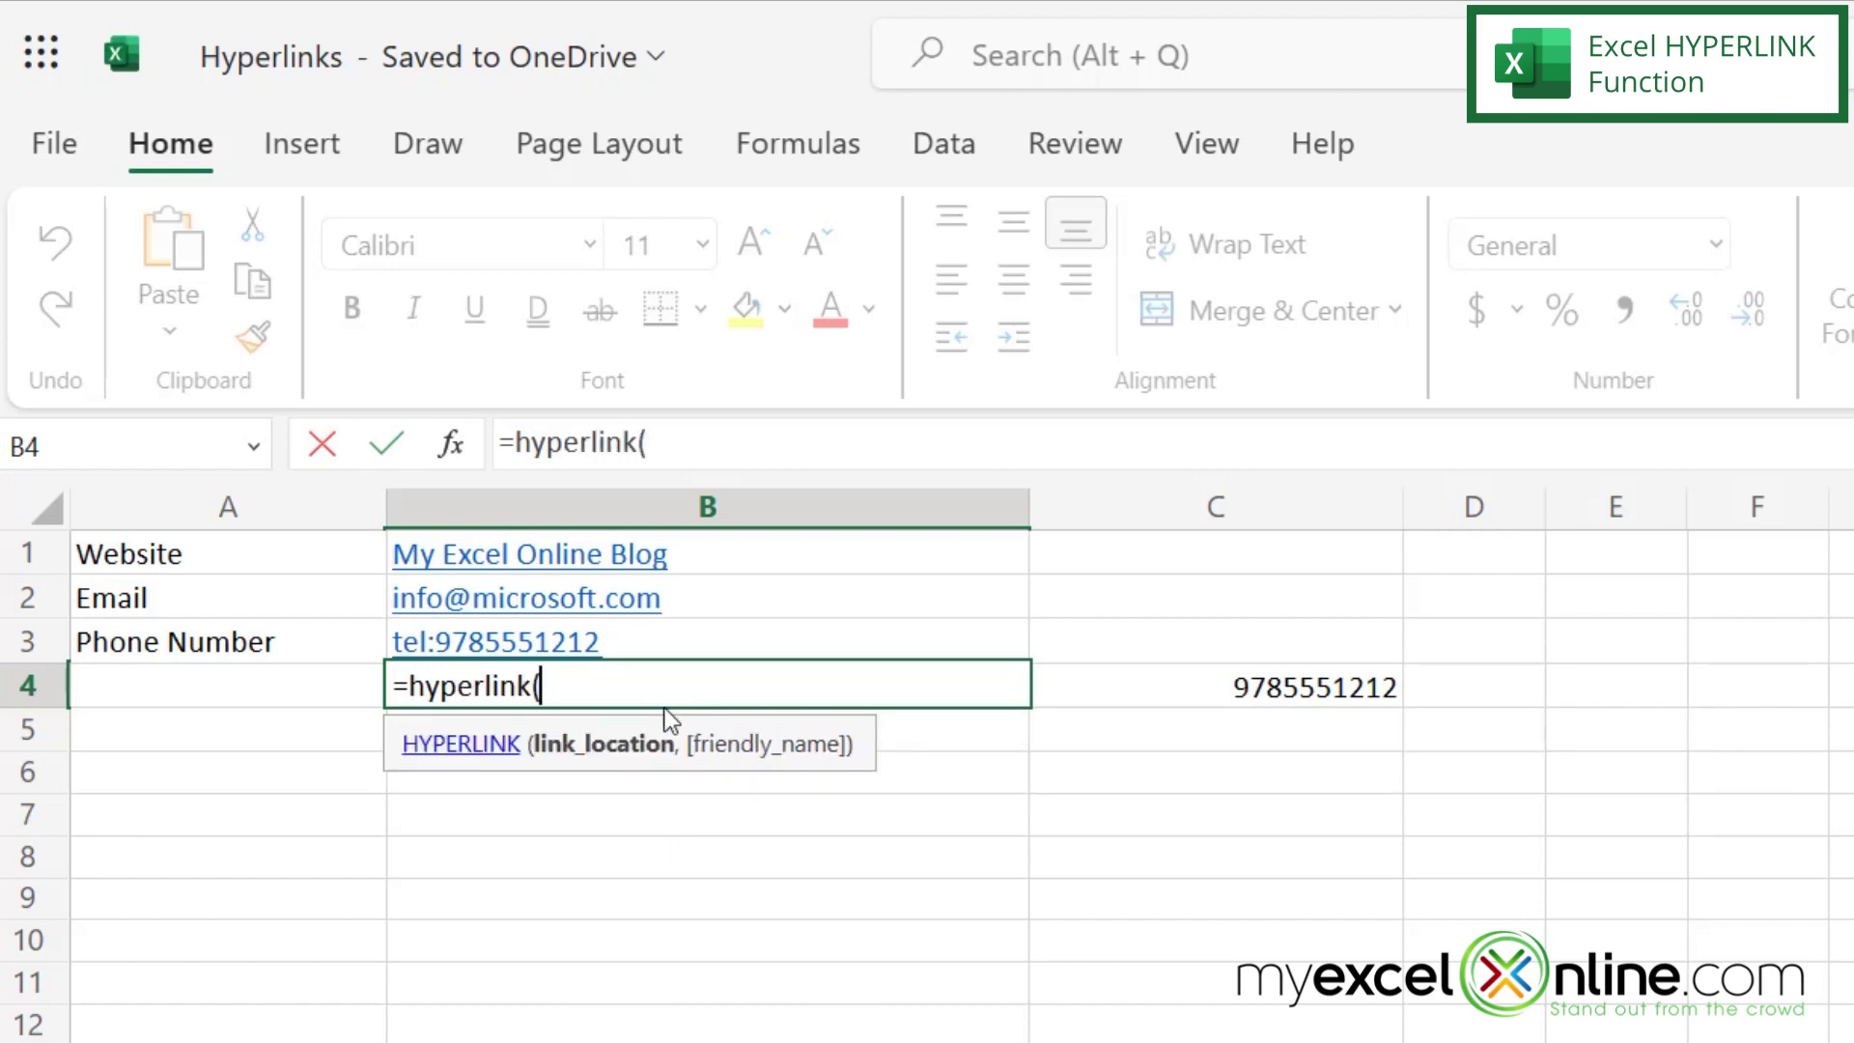
text("tel:)
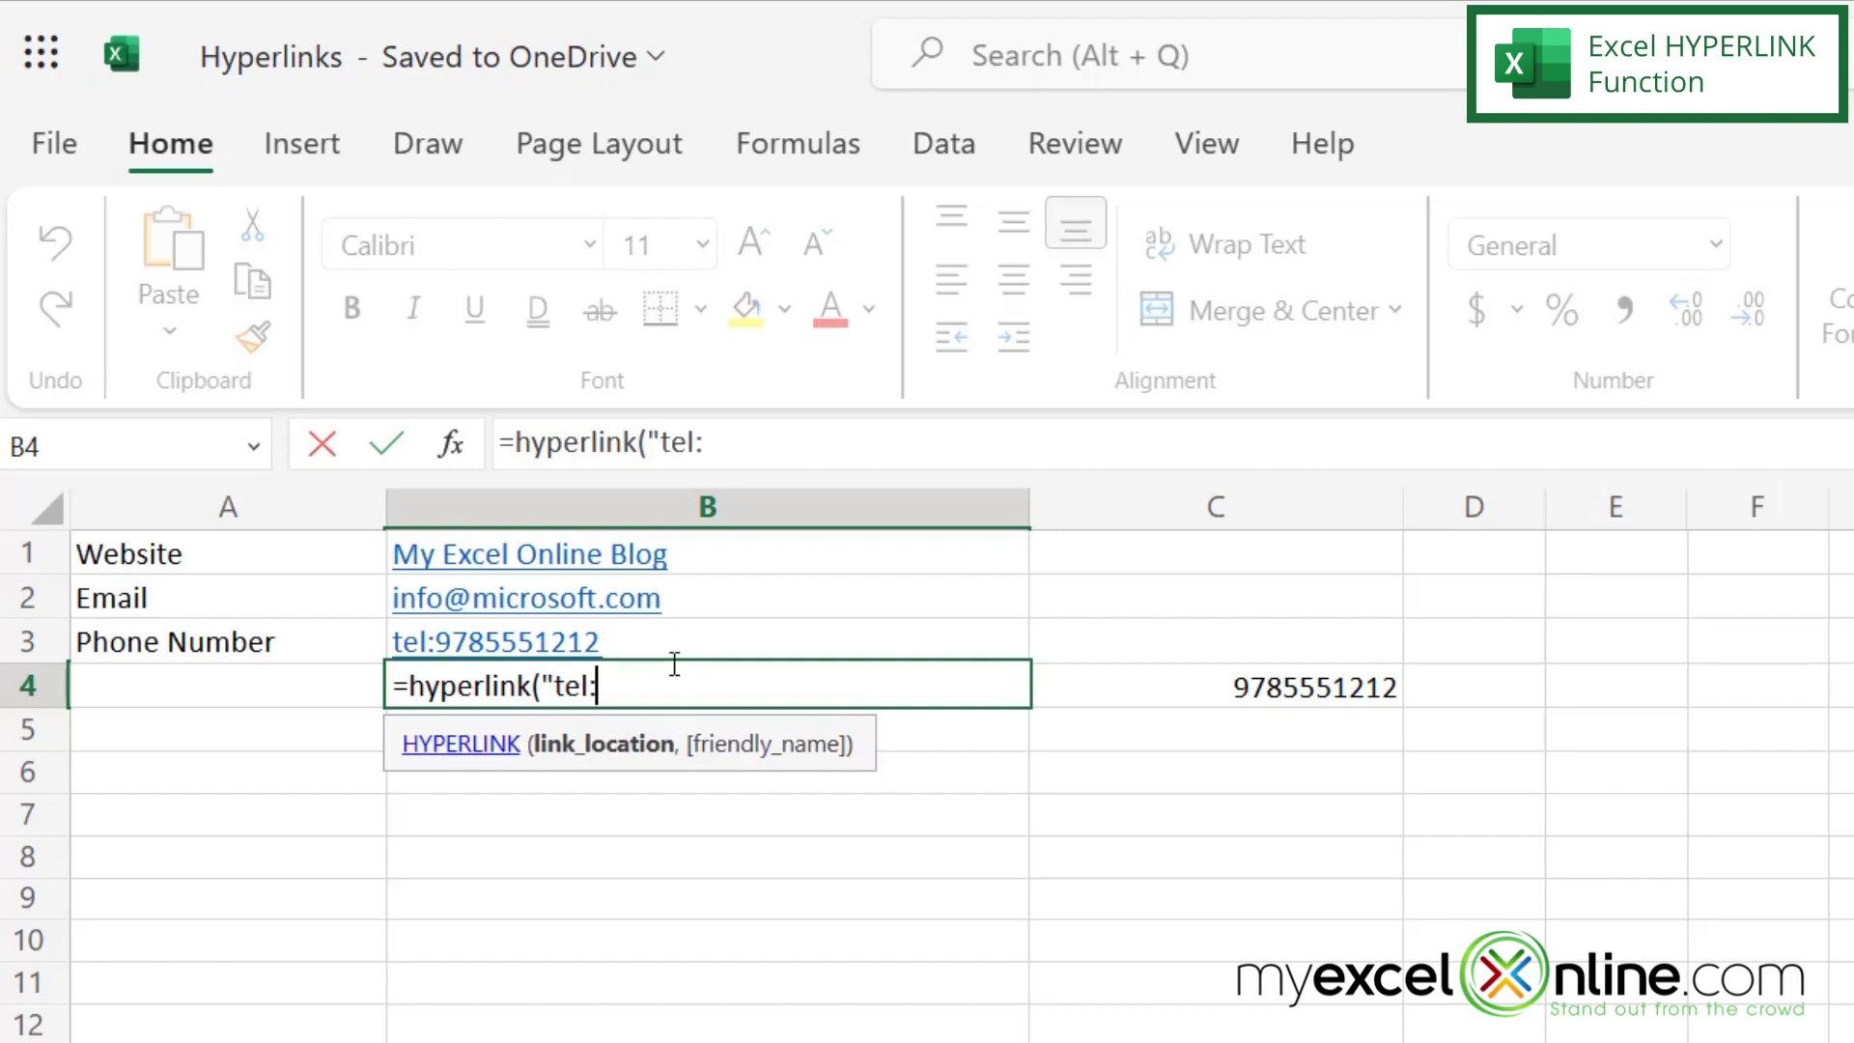
text(" &)
click(1234, 692)
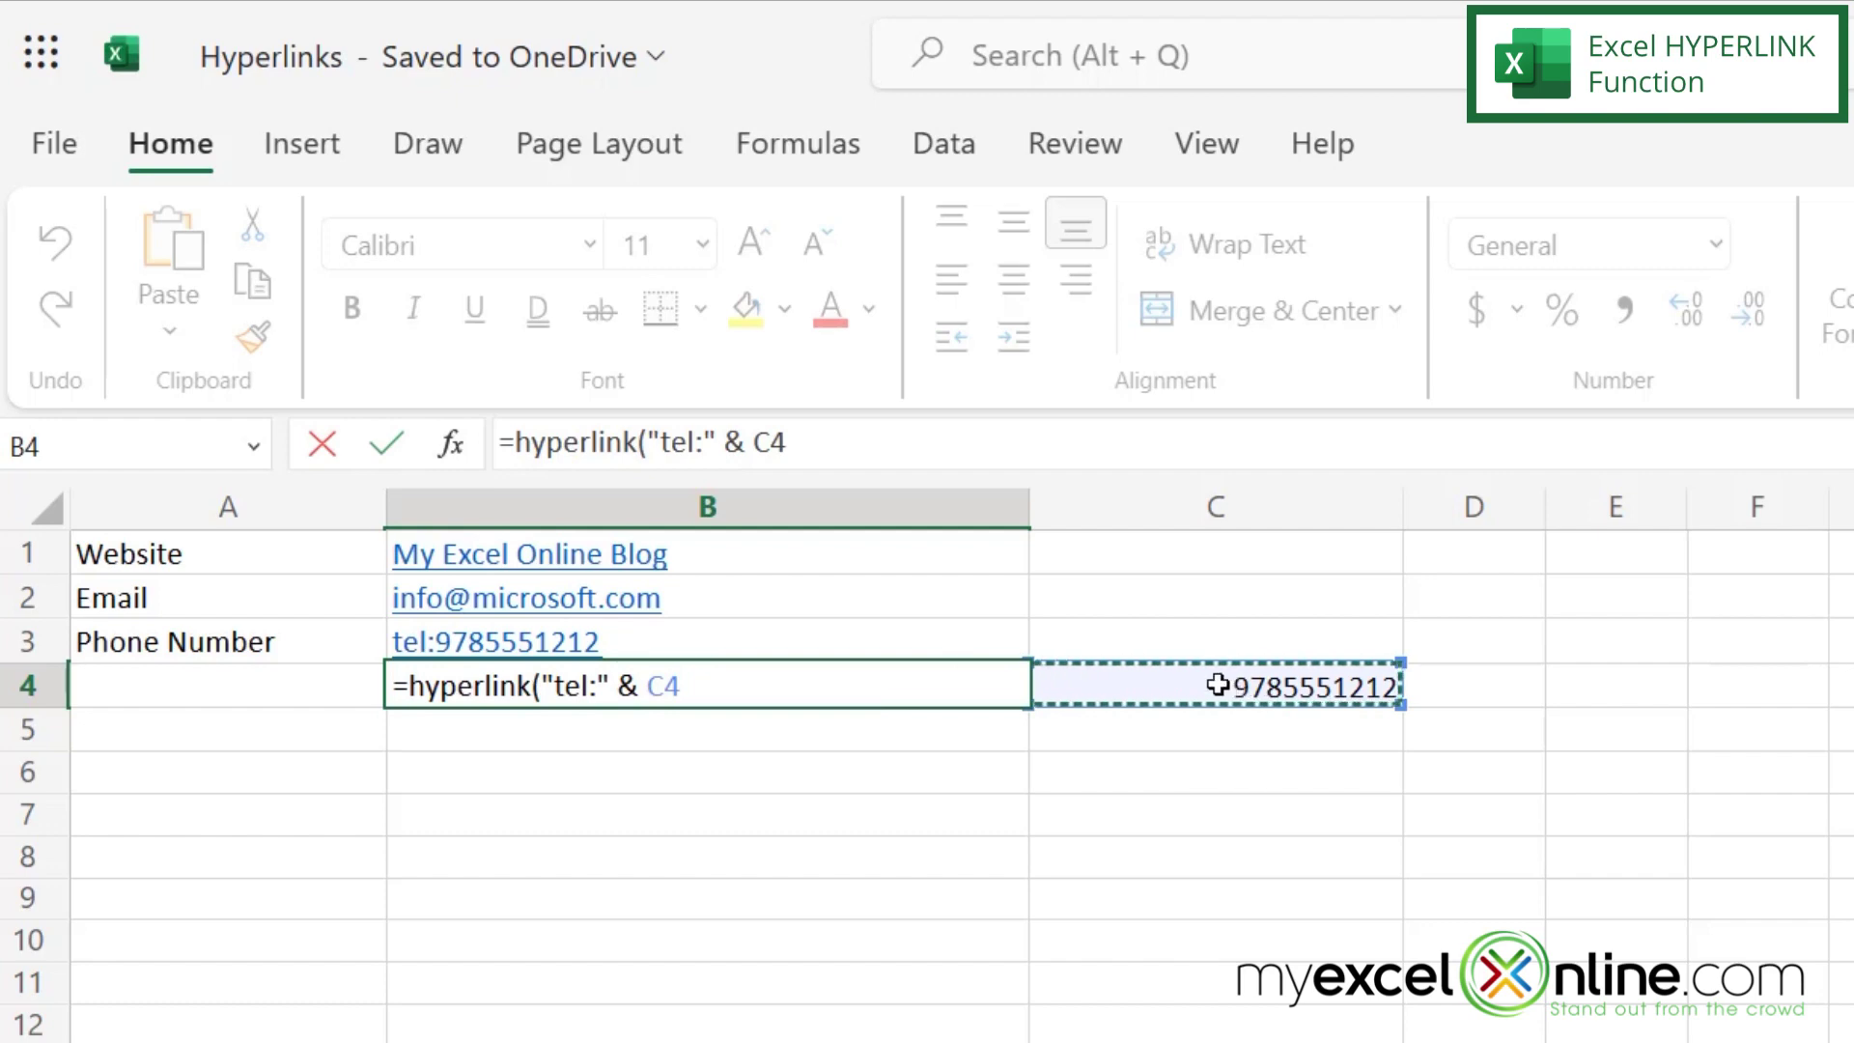
text())
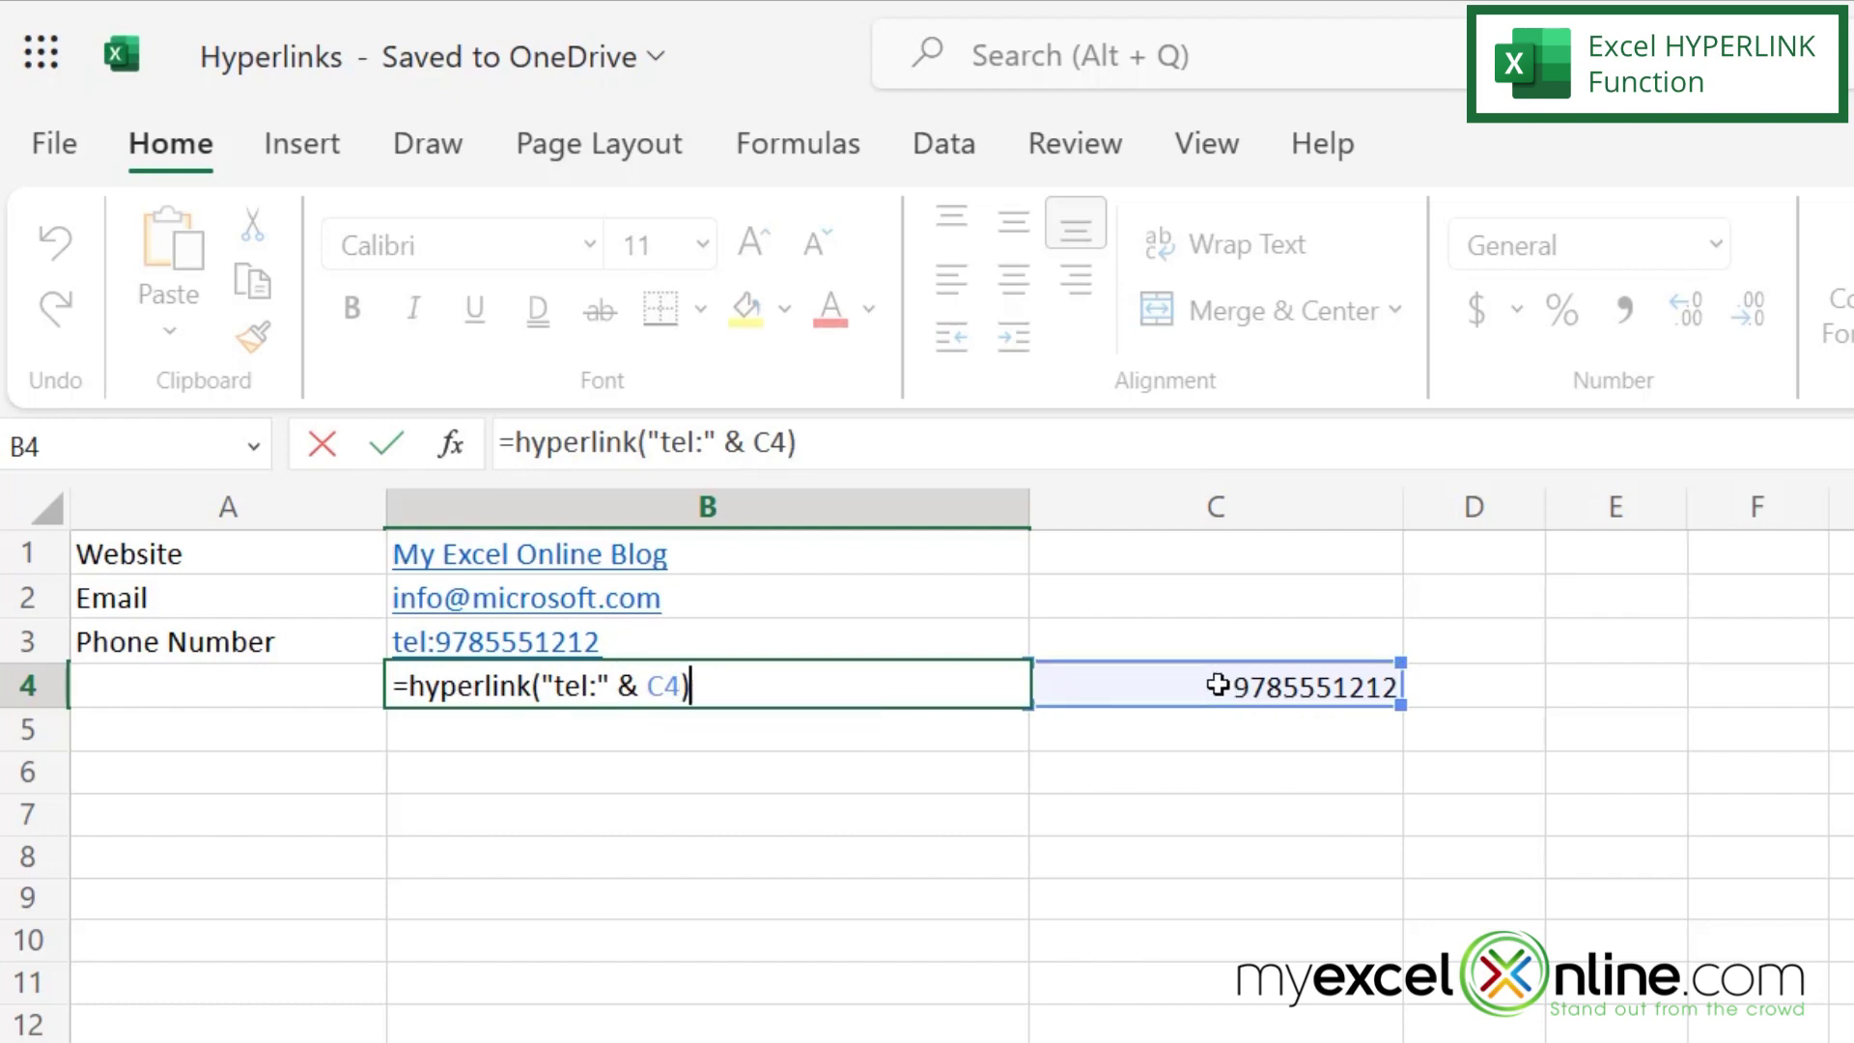
key(Return)
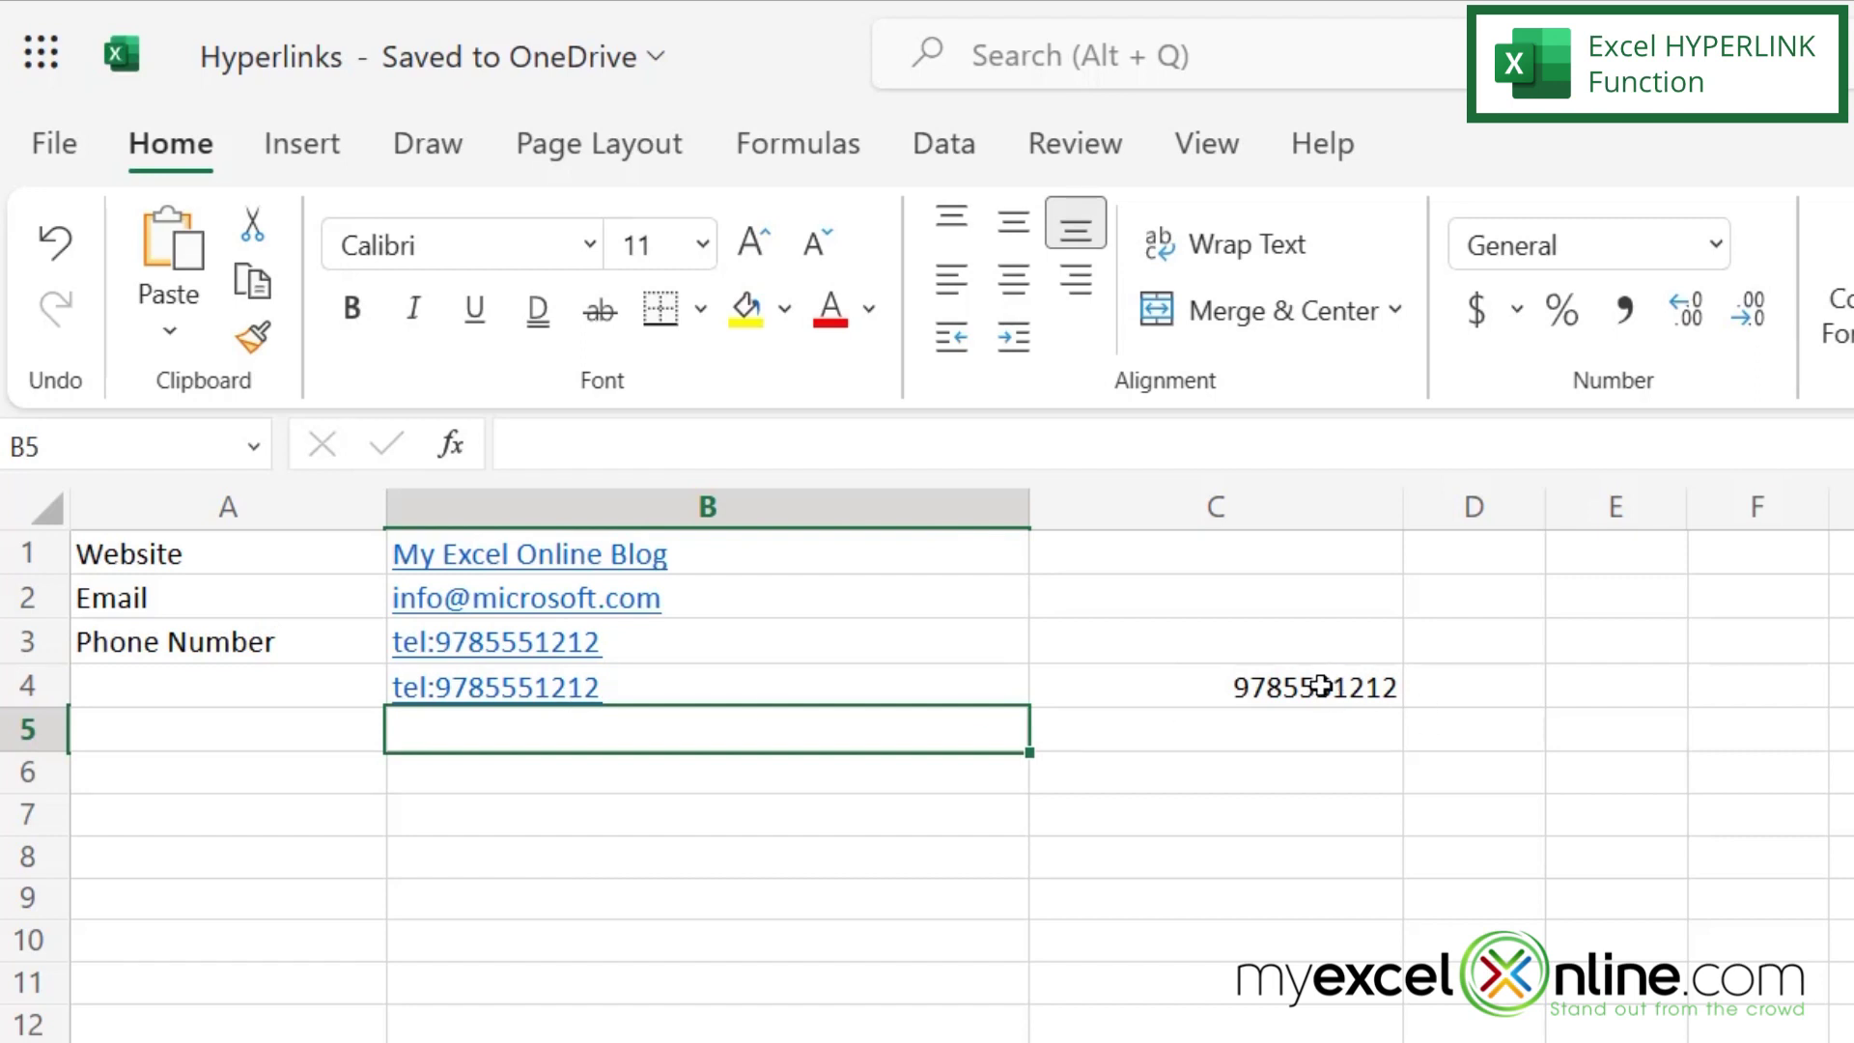
- Change the last digit of C4's phone number to 3
click(1320, 685)
click(771, 435)
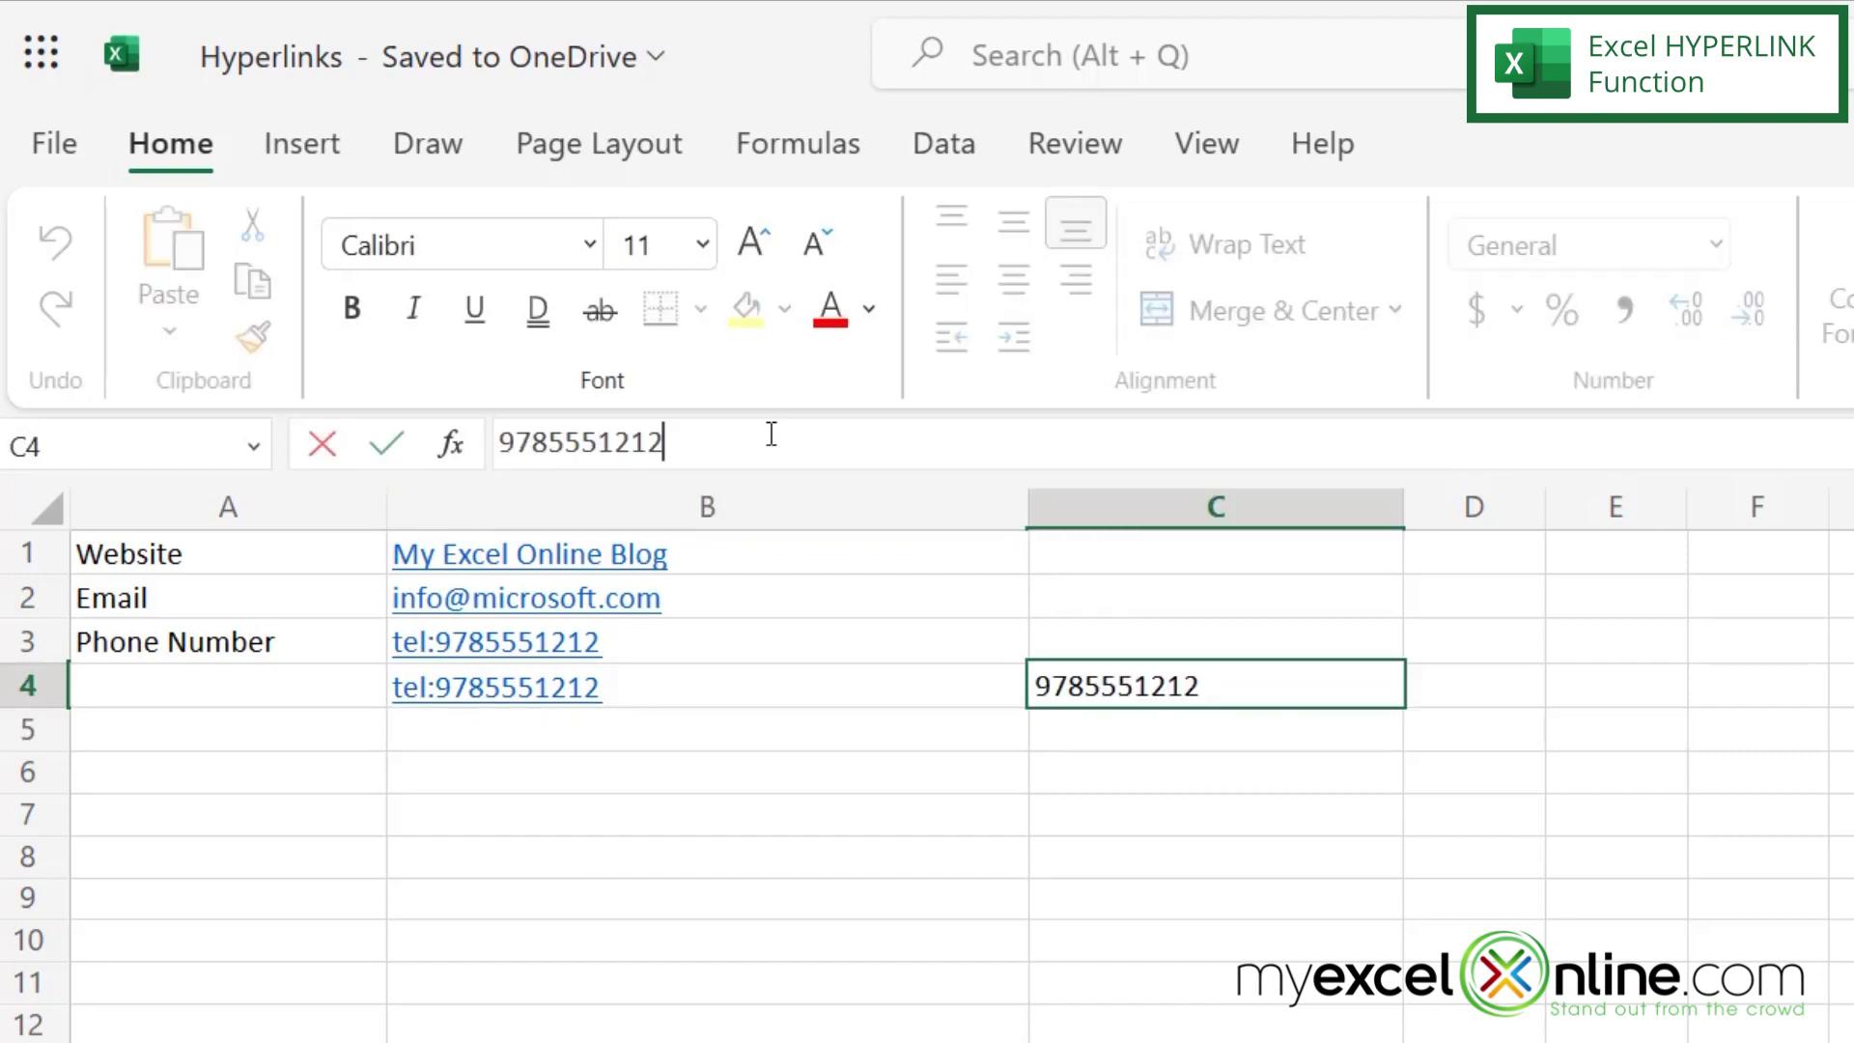
key(BackSpace)
text(3)
key(Return)
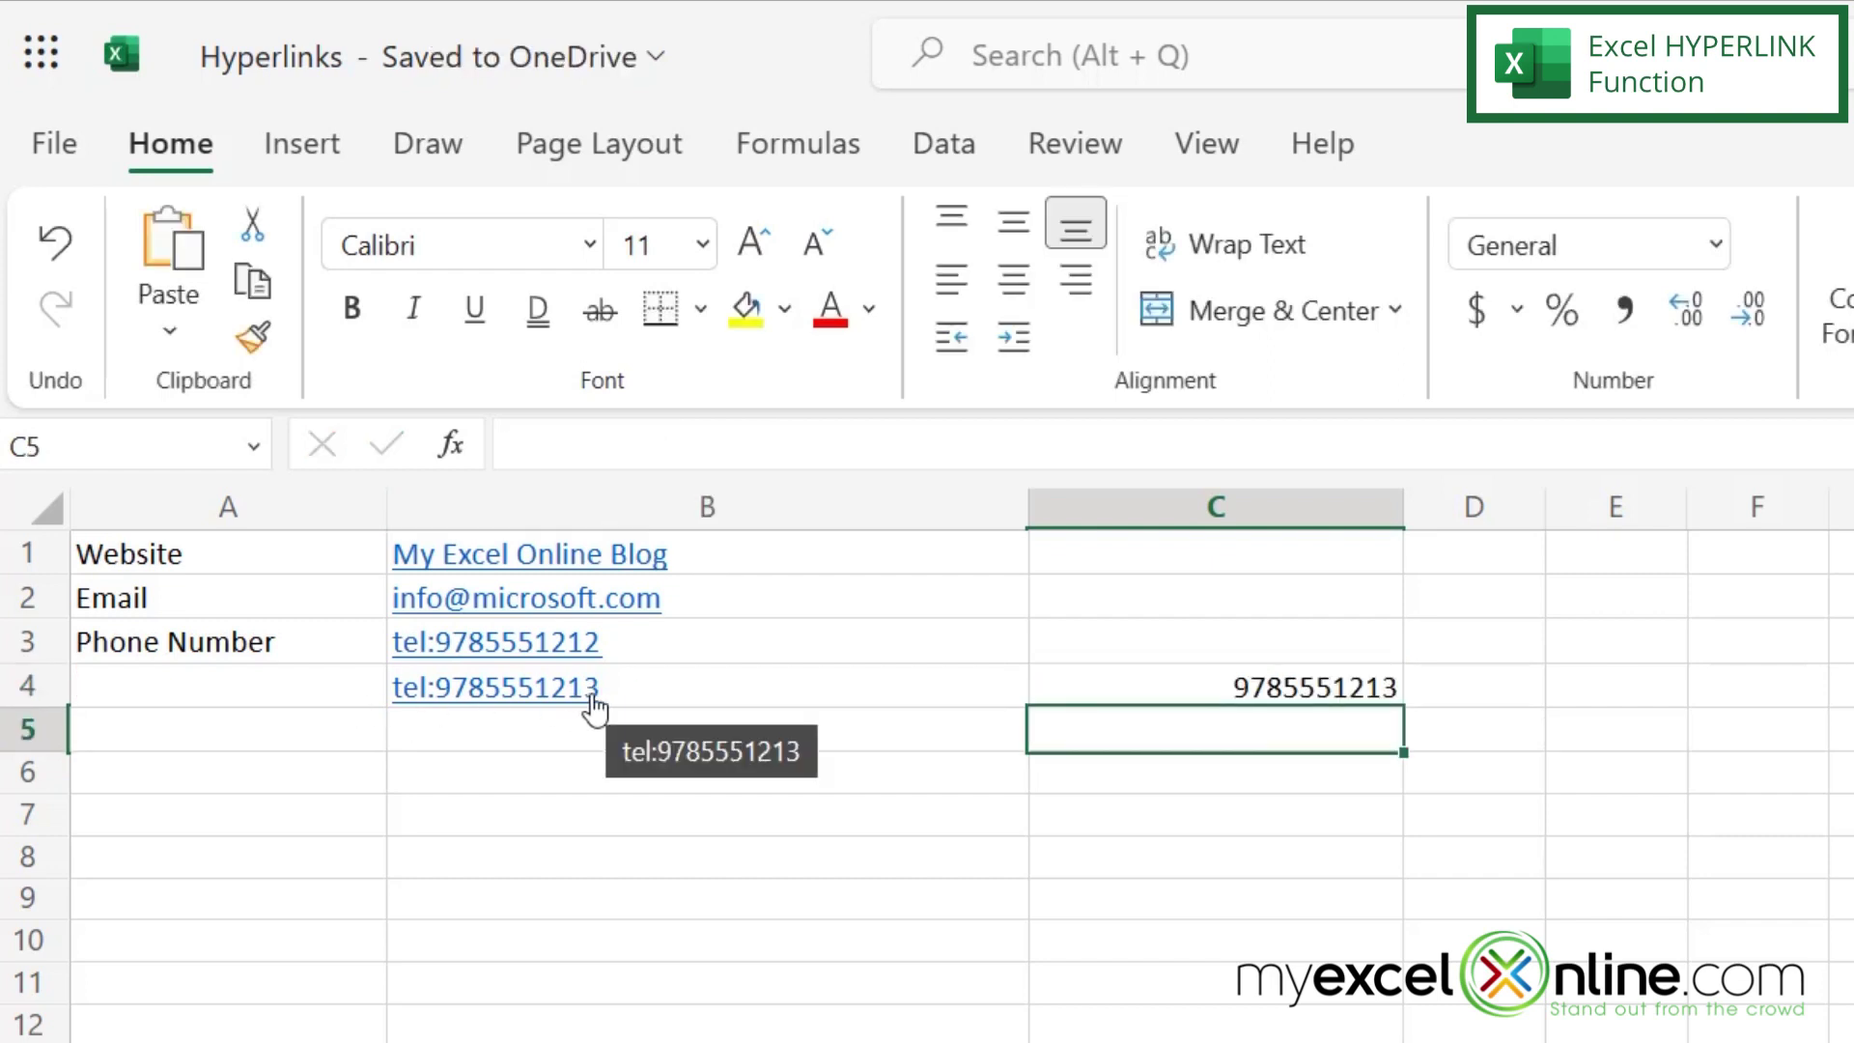
- Add the friendly name "Call Me" to B4's HYPERLINK formula
click(676, 673)
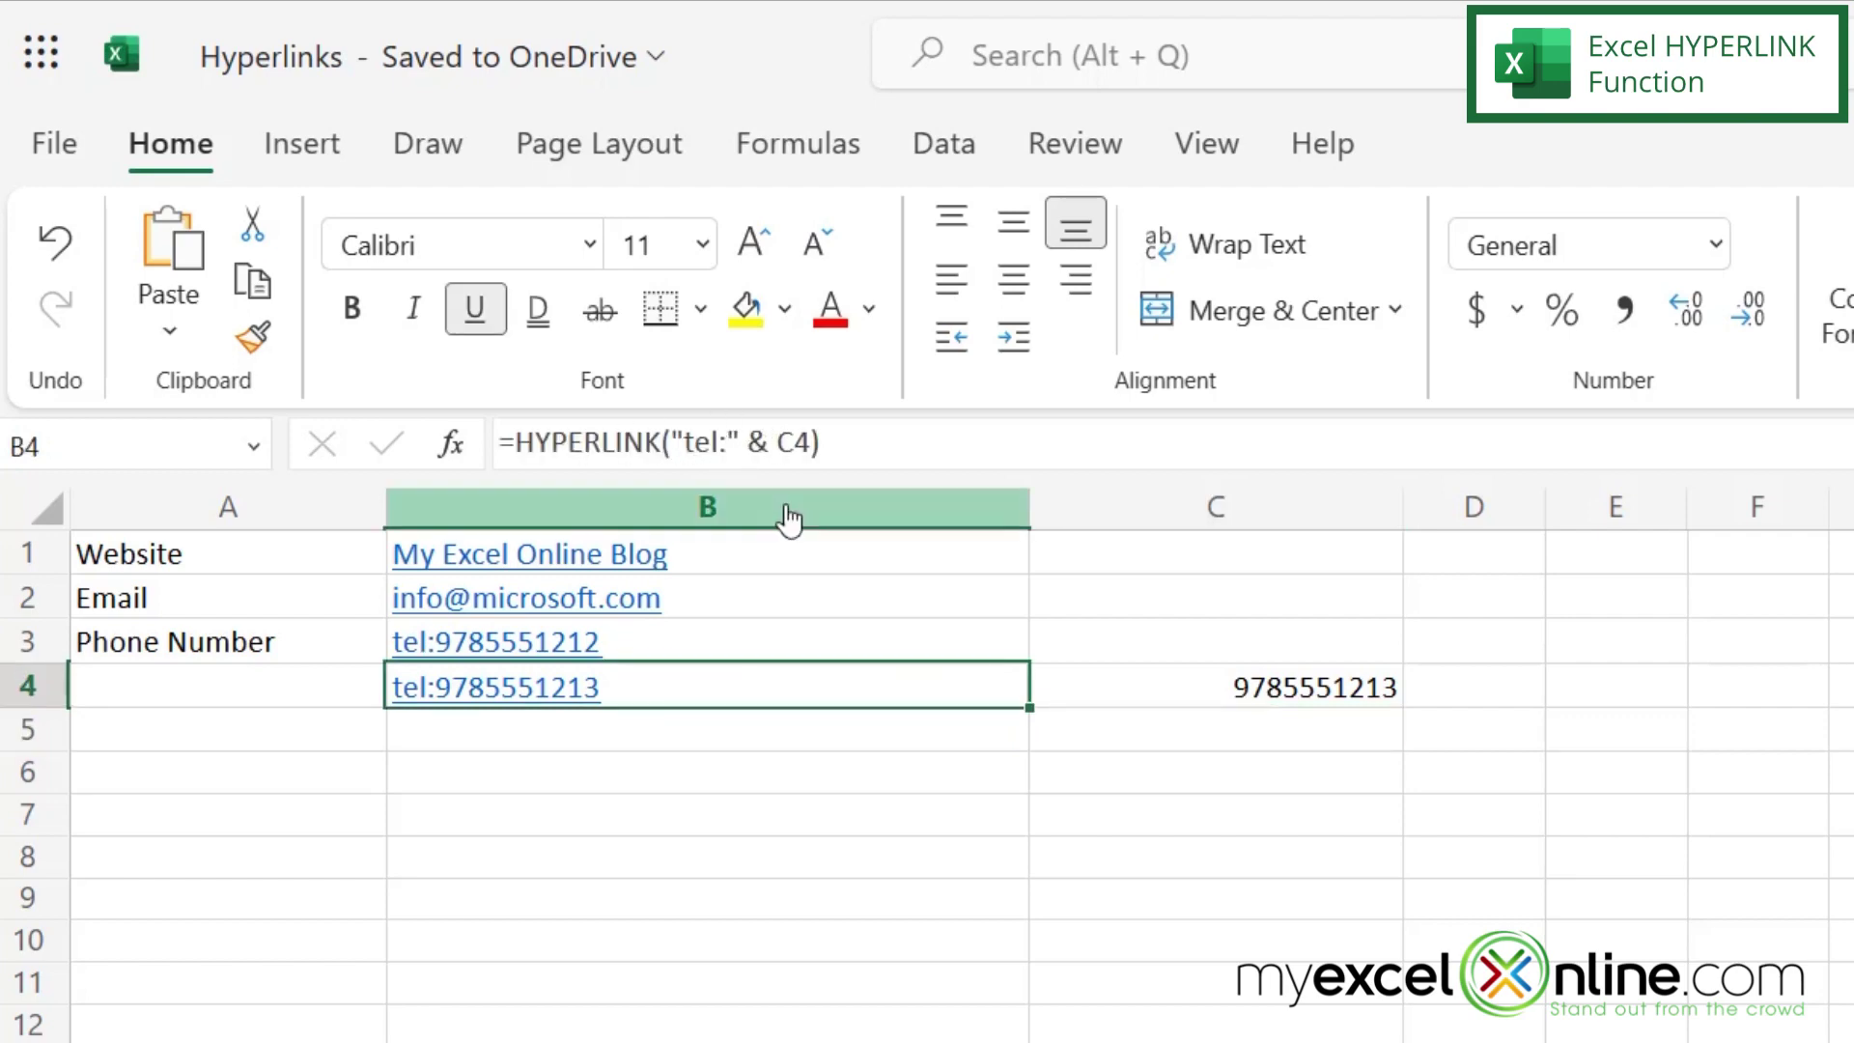
click(811, 441)
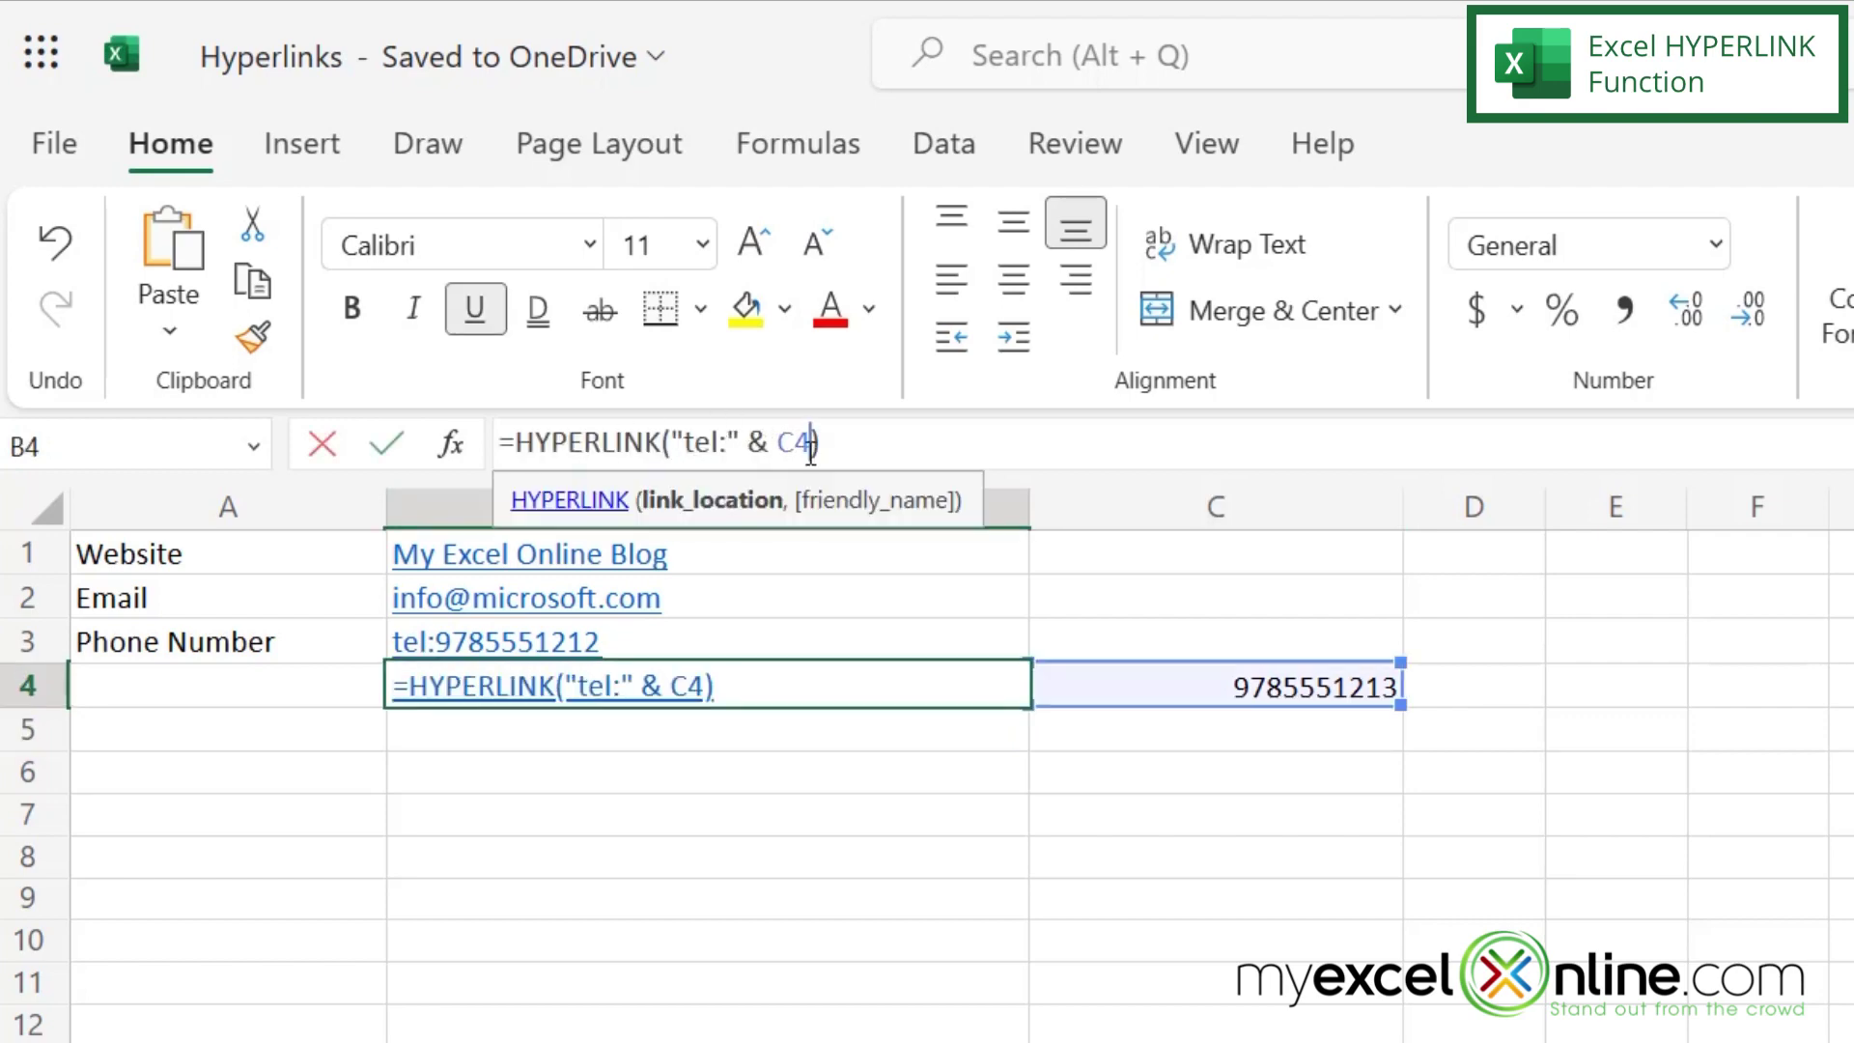
text(,)
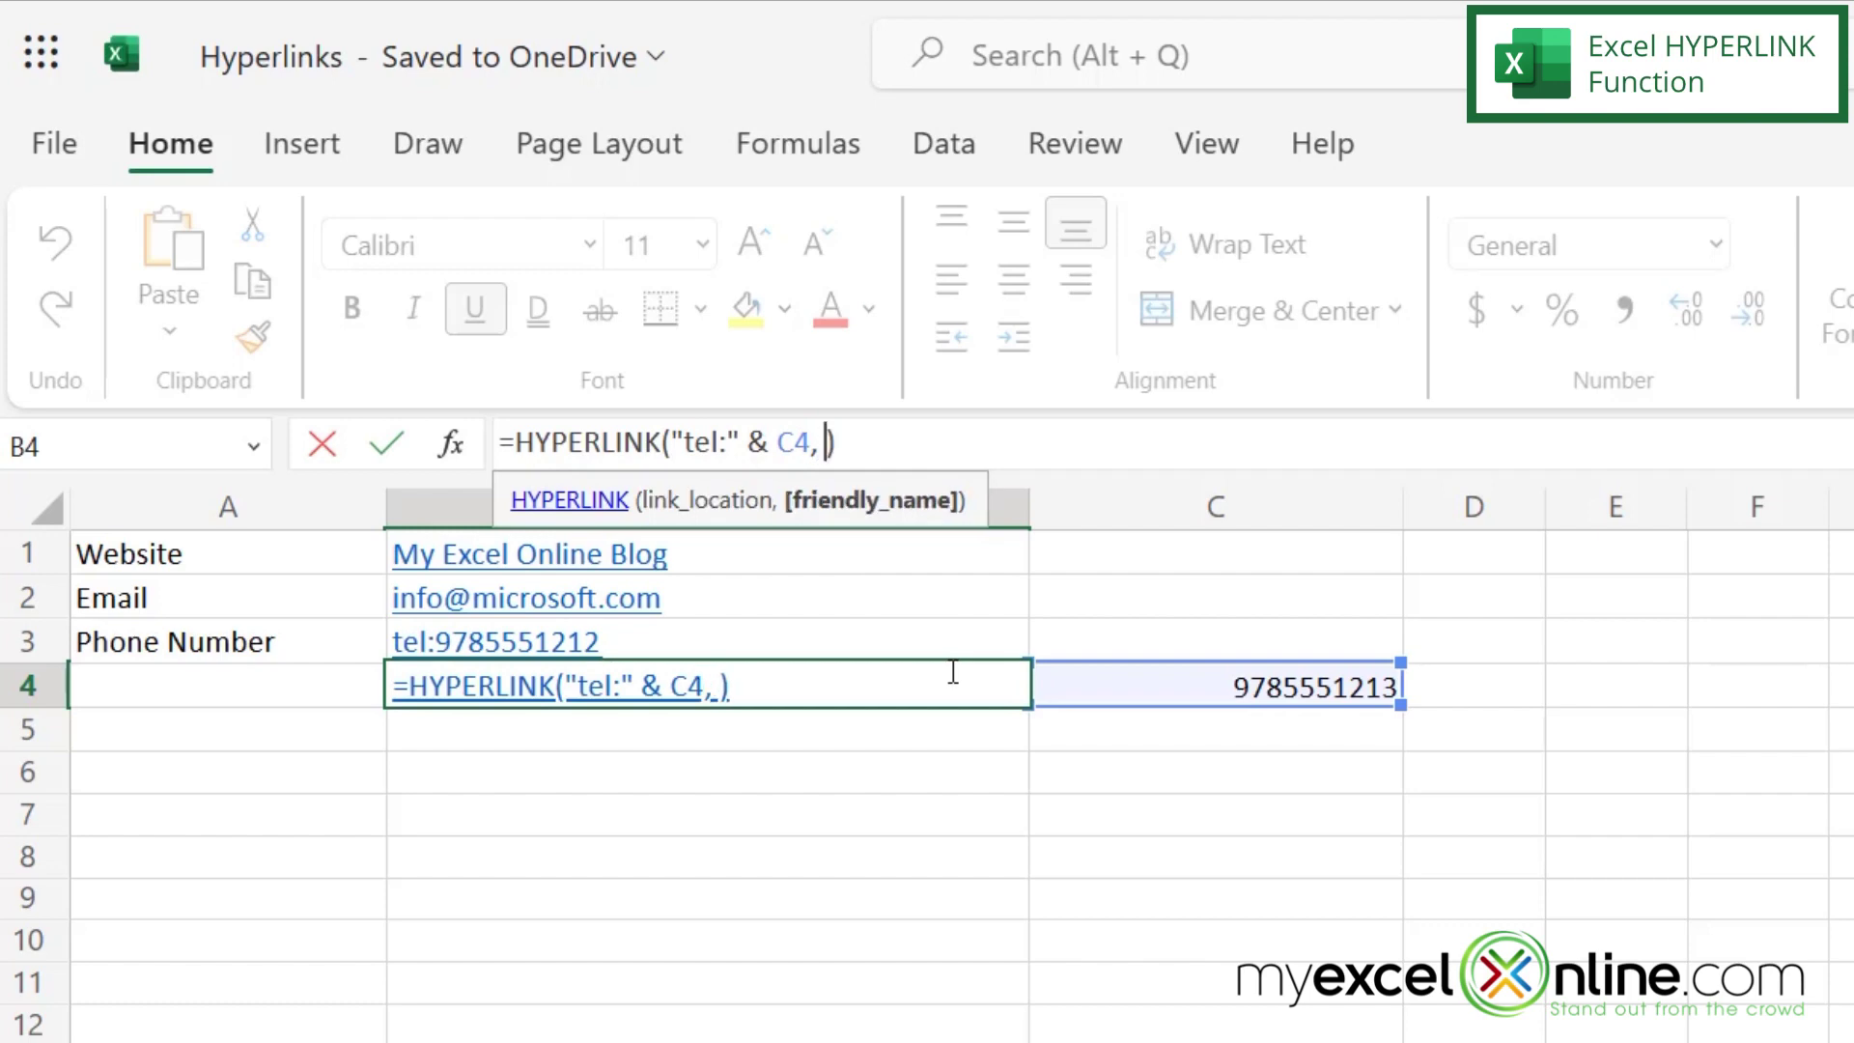
text( "Call Me")
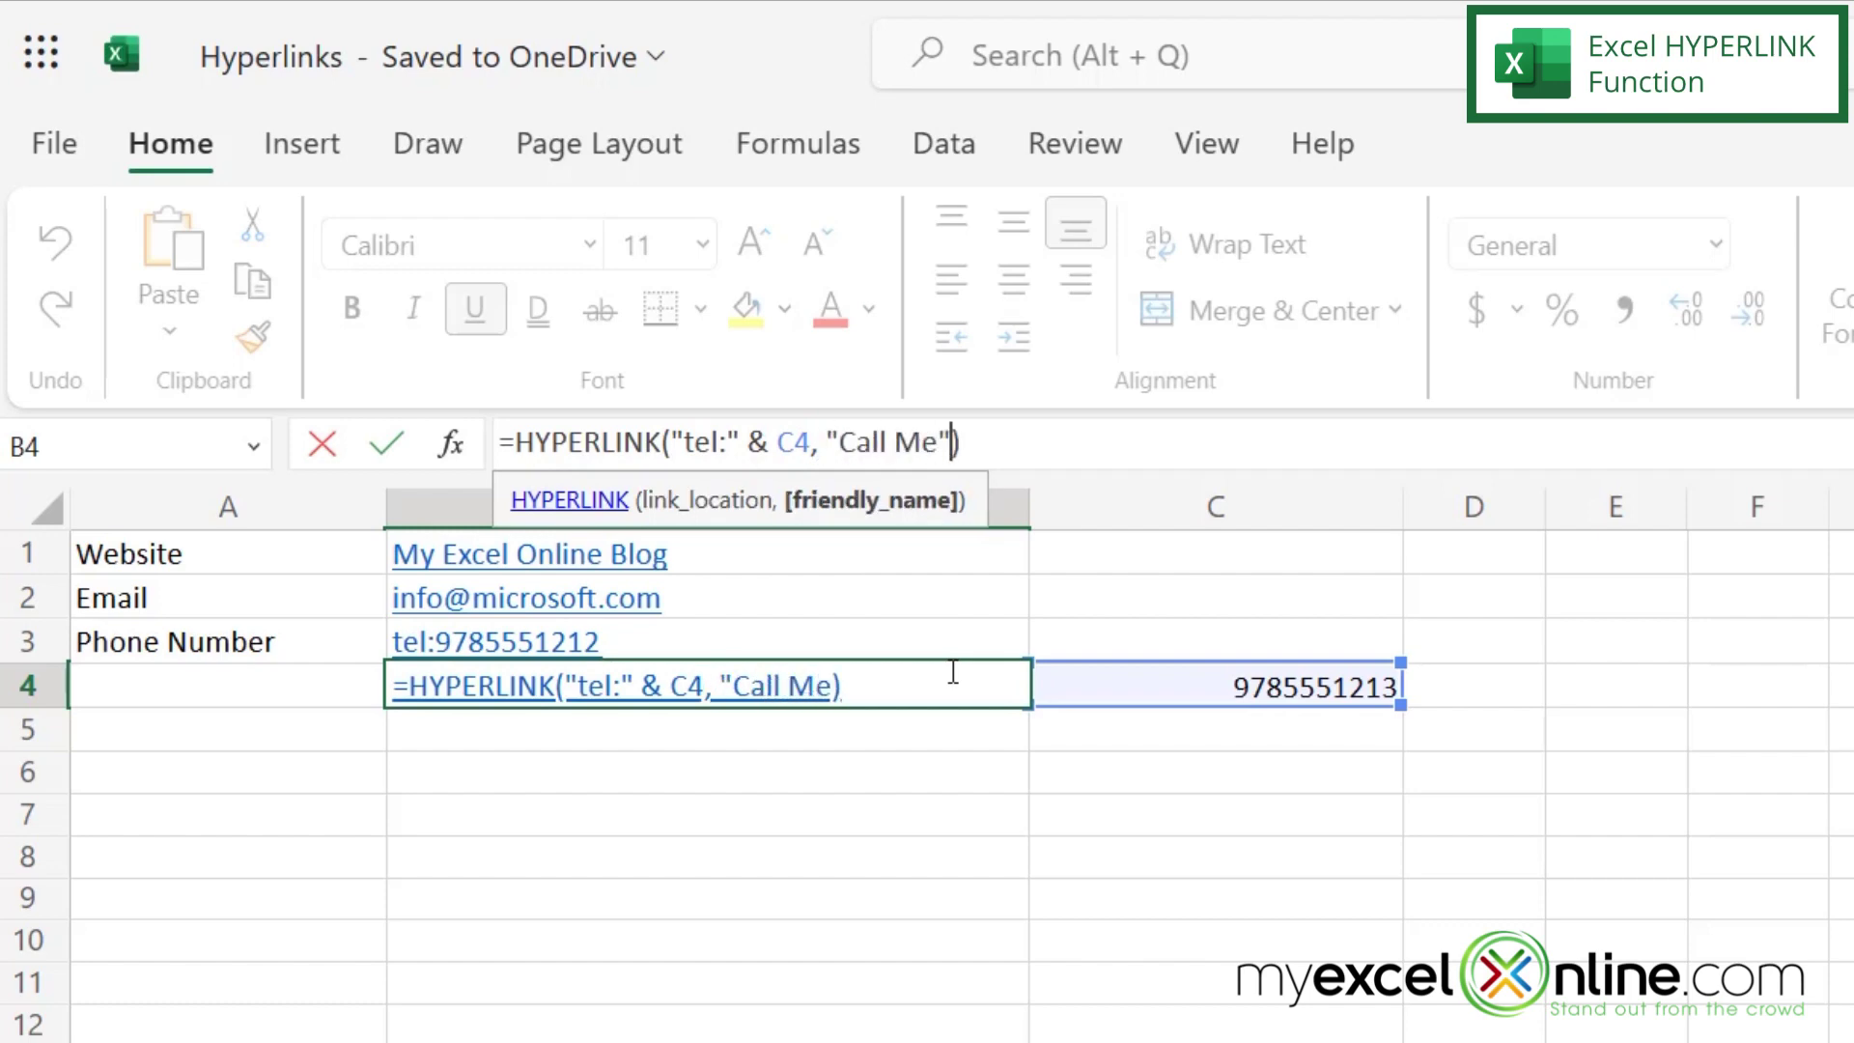
key(Return)
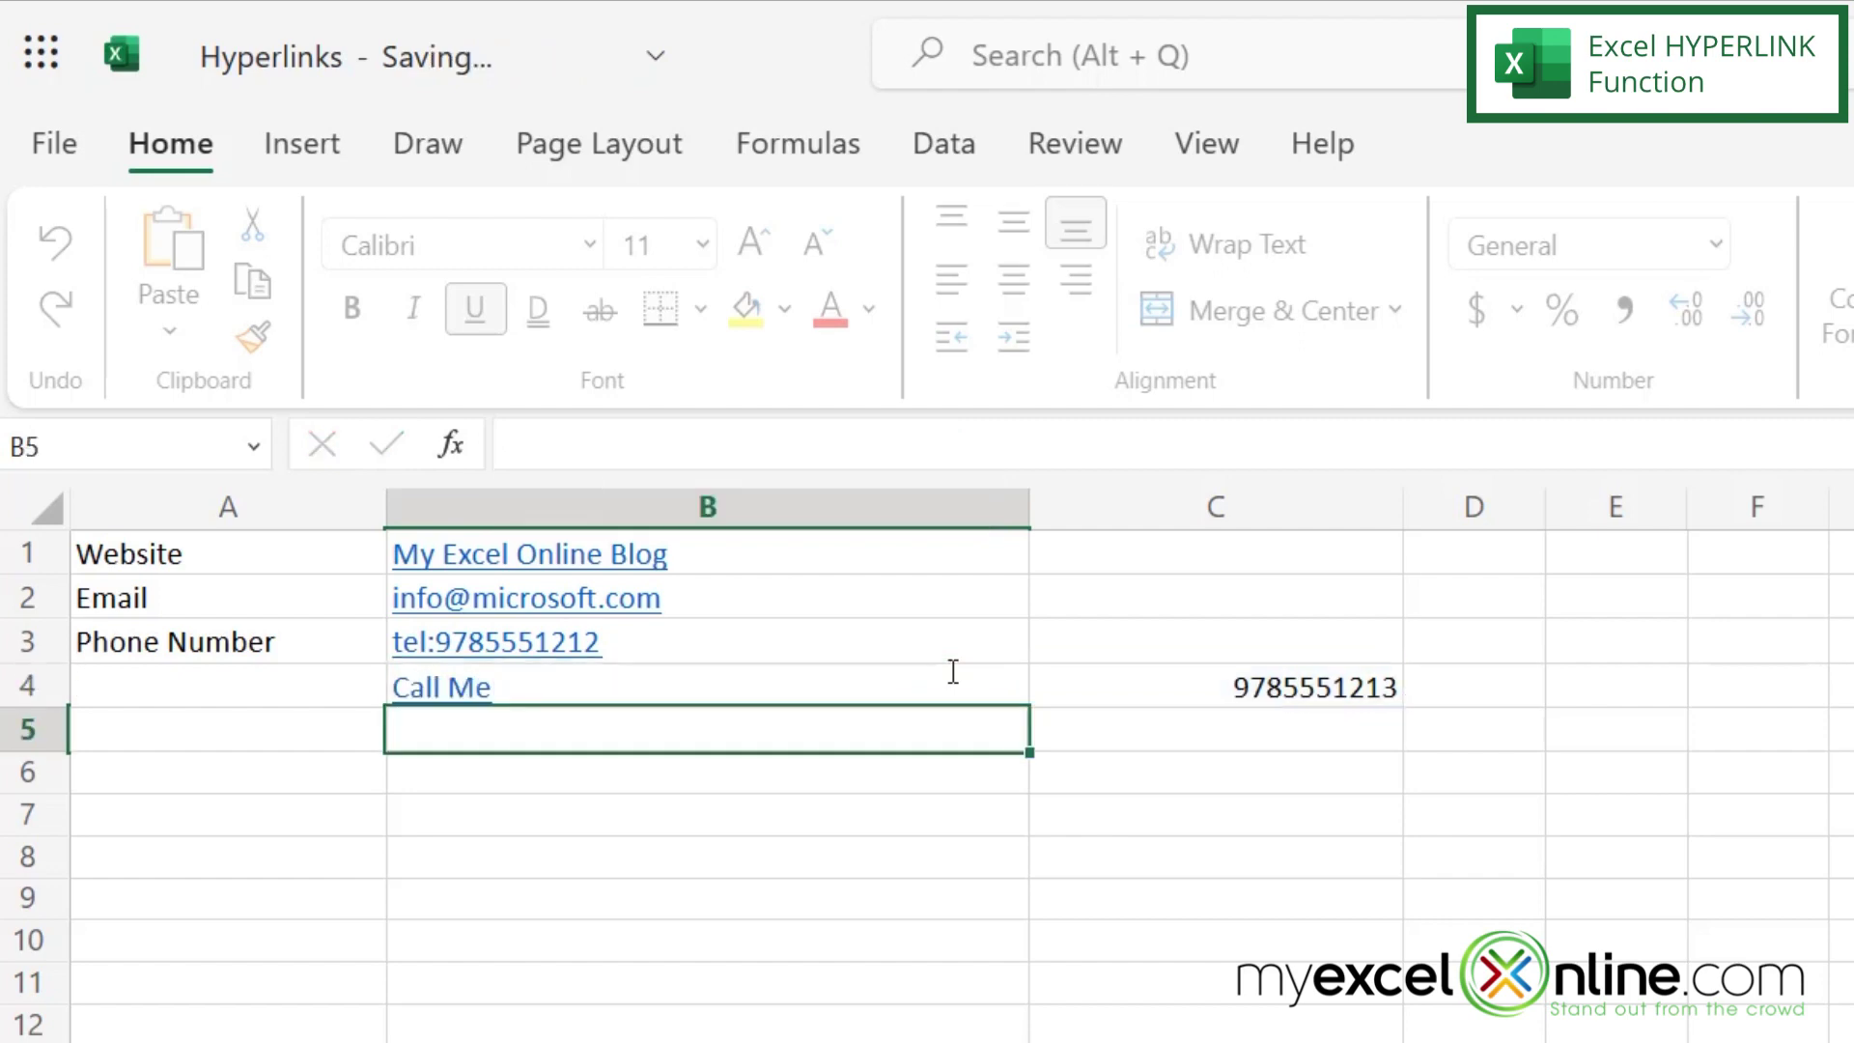